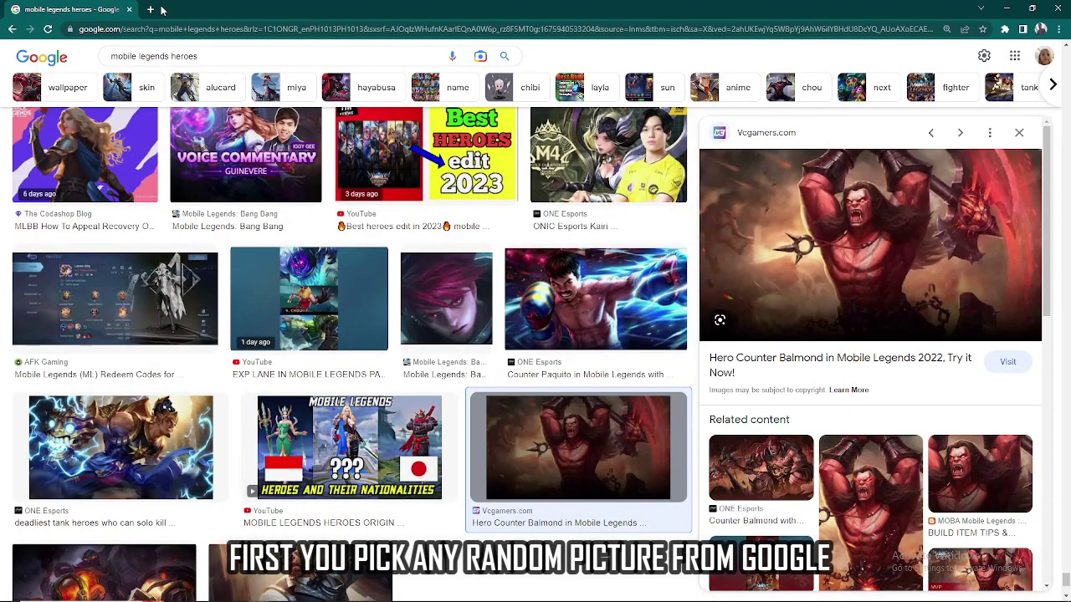
# Search the web for "12x12 grid" in a new tab and copy the 12 by 12 Grid ClipArt ETC image.
pyautogui.click(154, 9)
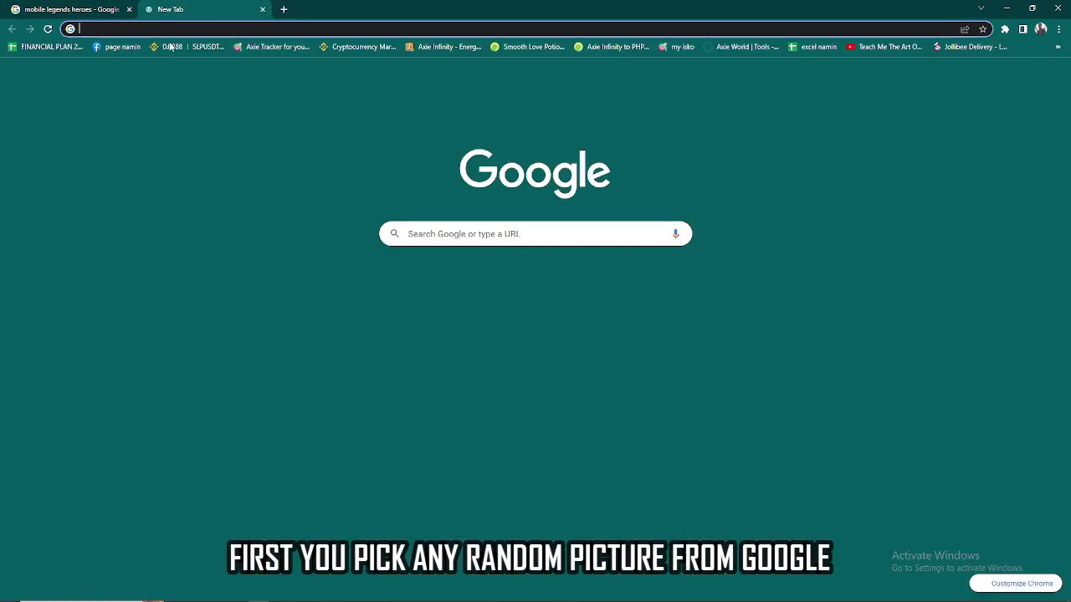
pyautogui.write('12x12 grid')
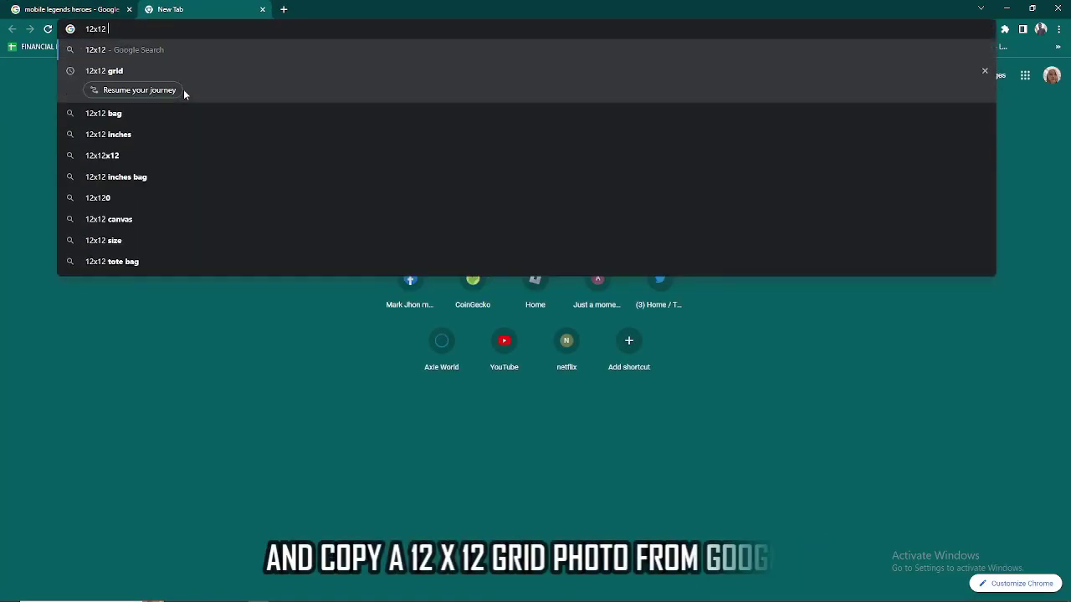
pyautogui.press('Return')
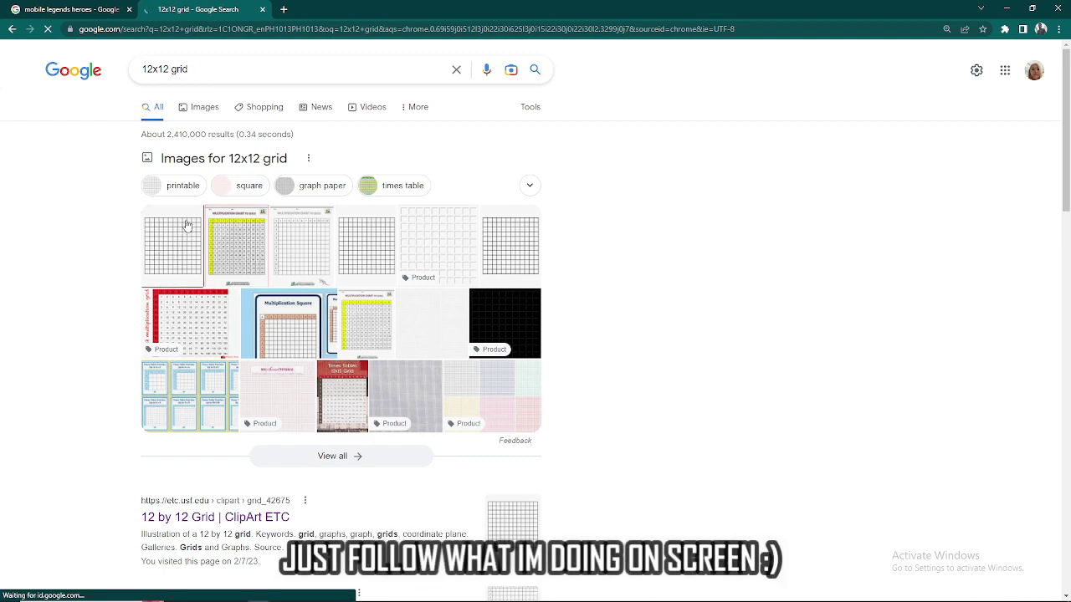
pyautogui.click(170, 248)
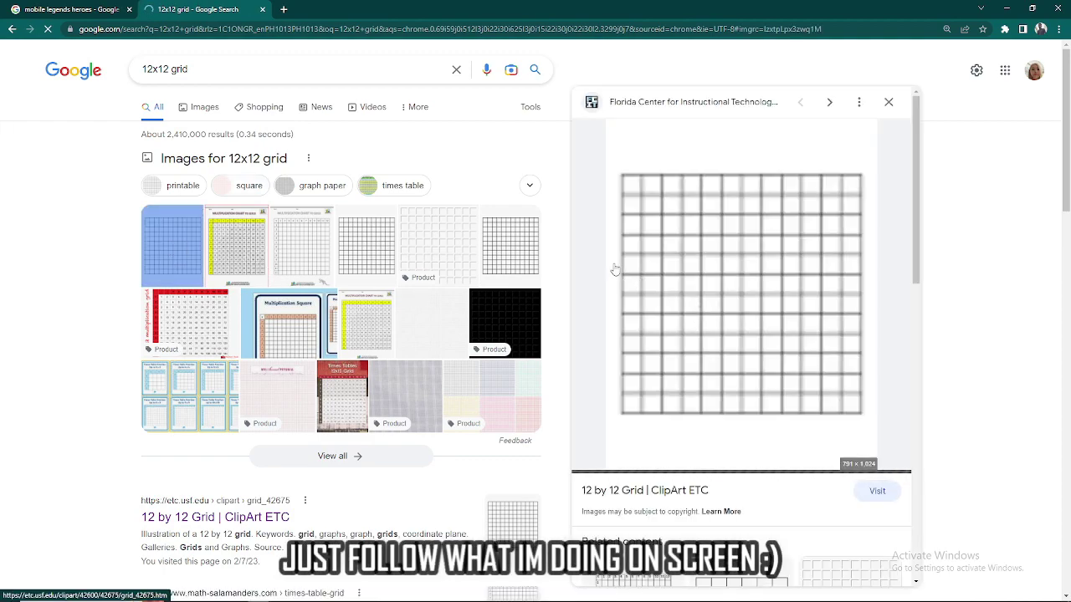
pyautogui.rightClick(733, 260)
pyautogui.click(770, 400)
# Switch to Photoshop and paste the copied grid image into the open Untitled-1 document.
pyautogui.hotkey('alt', 'Tab')
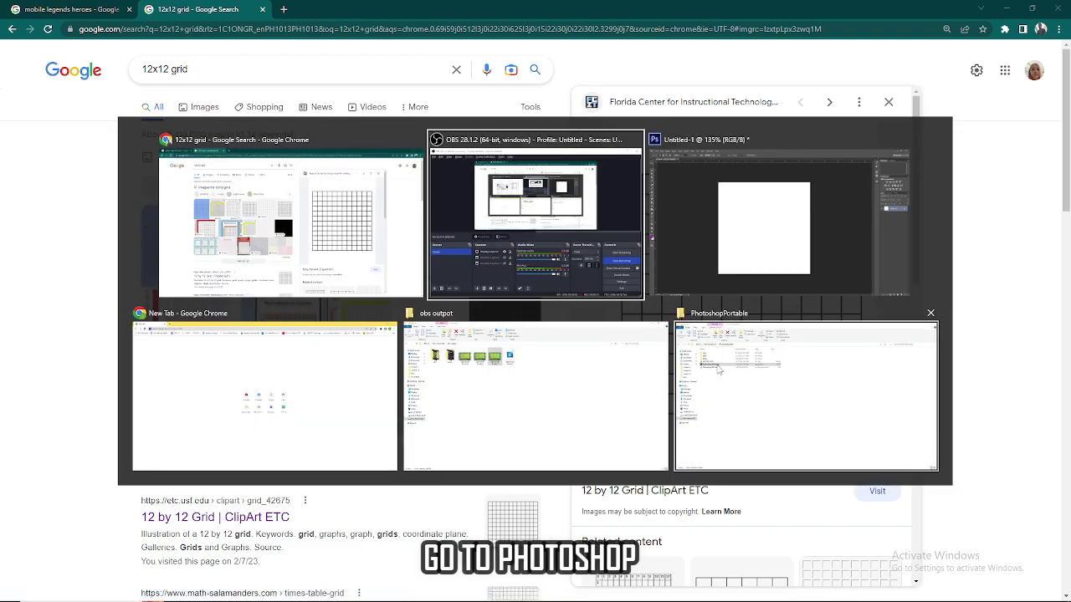
pyautogui.hotkey('alt', 'Tab')
pyautogui.hotkey('ctrl', 'v')
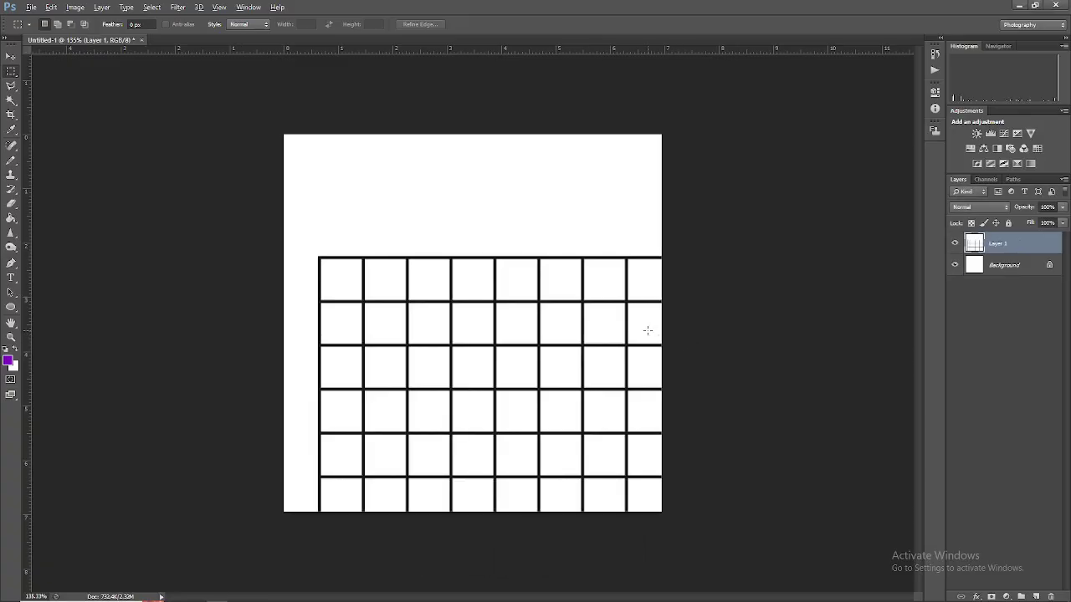
# Create a new 791 × 1024 pixel document from the Clipboard preset and paste the grid image into it.
pyautogui.hotkey('ctrl', 'n')
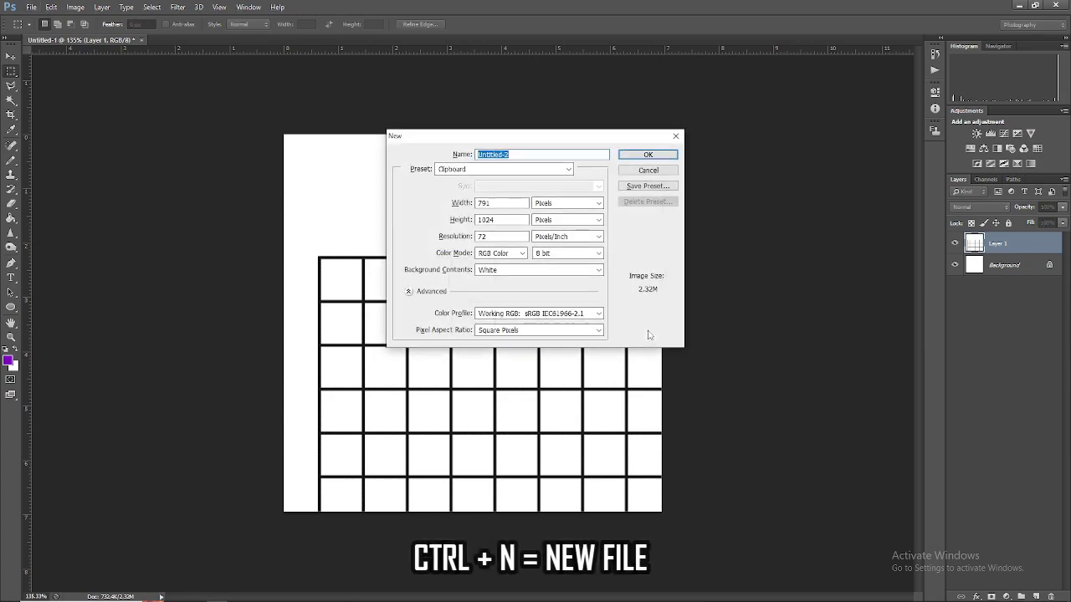
pyautogui.click(635, 157)
pyautogui.hotkey('ctrl', 'v')
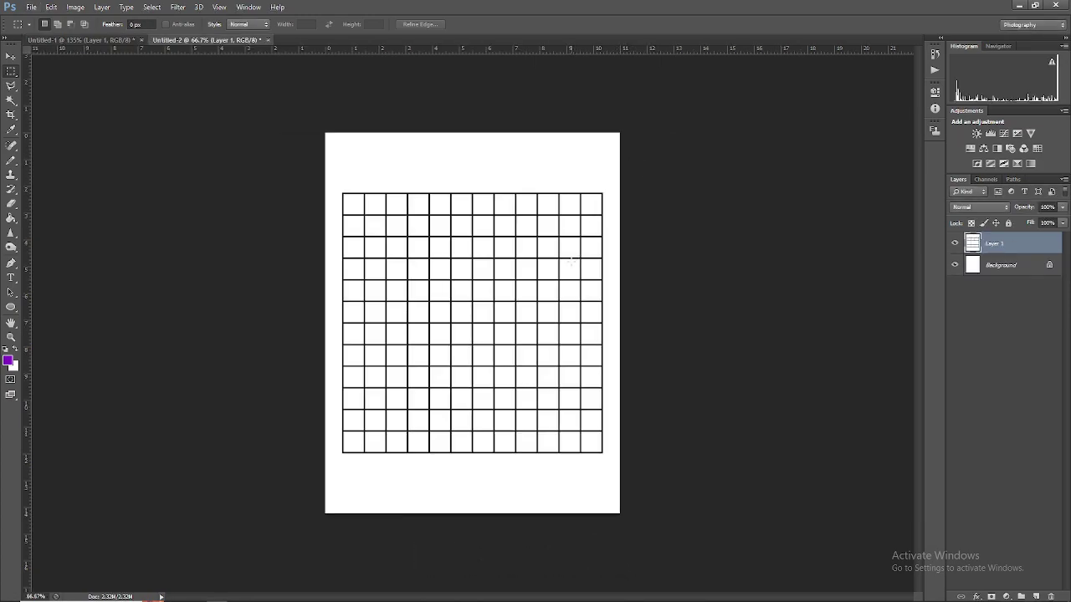
# Move the pasted grid straight up so it sits near the page's upper edge.
pyautogui.hotkey('ctrl', 't')
pyautogui.moveTo(550, 304); pyautogui.dragTo(551, 258)
pyautogui.press('Return')
# Switch to Chrome and copy the ONE Esports Balmond image related to the Vcgamers result in the mobile legends heroes search.
pyautogui.hotkey('alt', 'Tab')
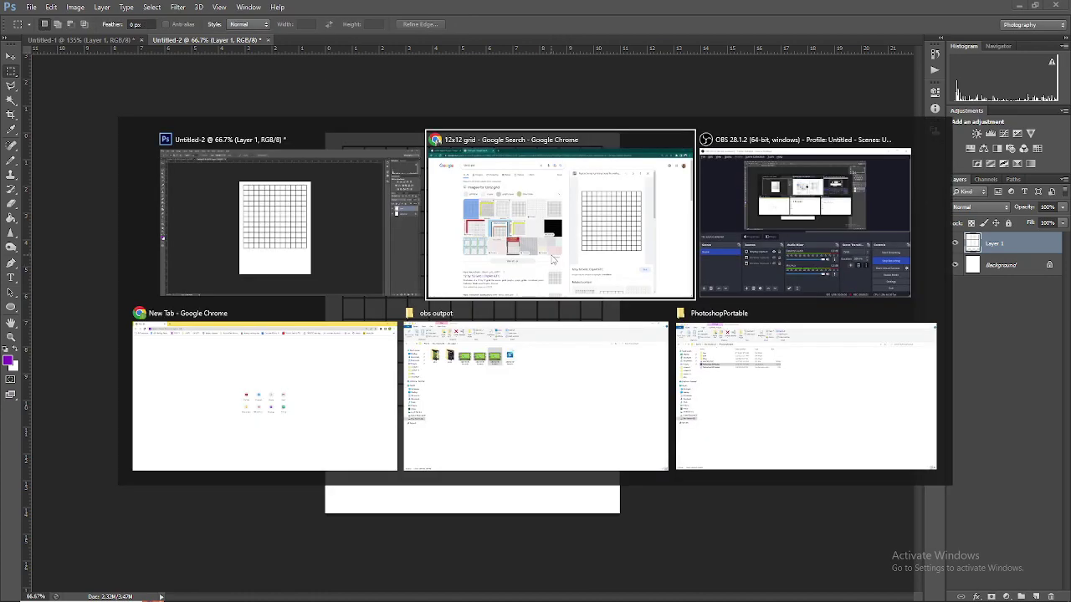
pyautogui.hotkey('alt', 'Tab')
pyautogui.click(552, 261)
pyautogui.click(67, 9)
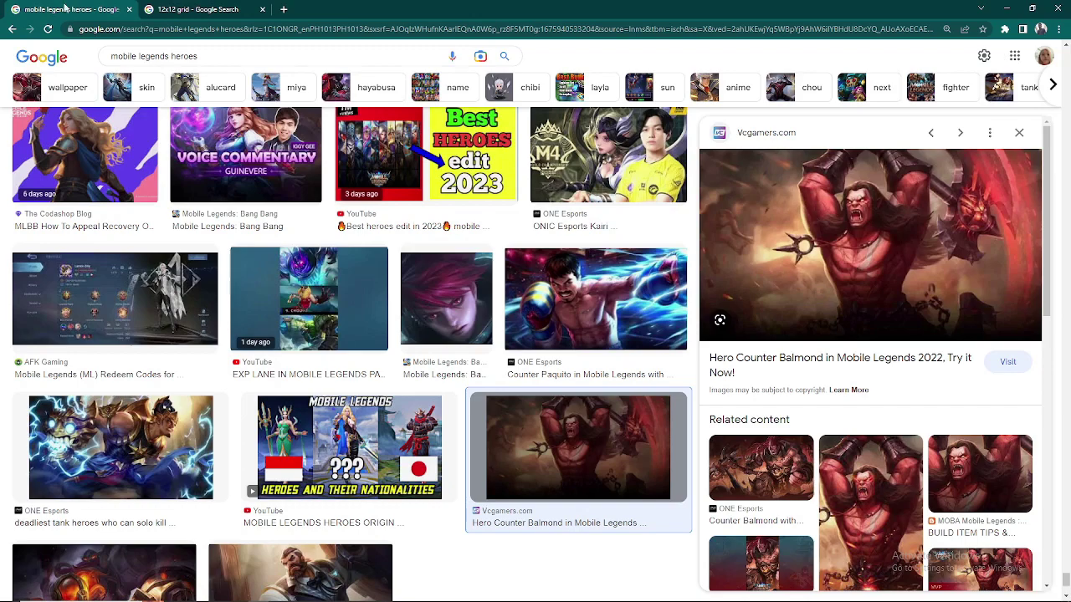
pyautogui.rightClick(892, 261)
pyautogui.click(933, 407)
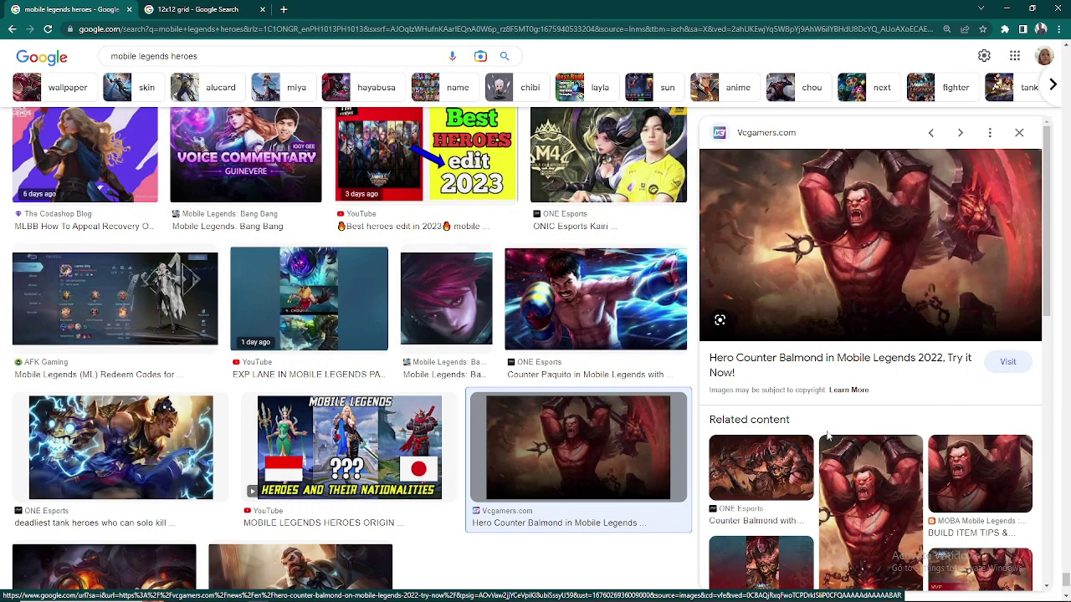
pyautogui.click(750, 474)
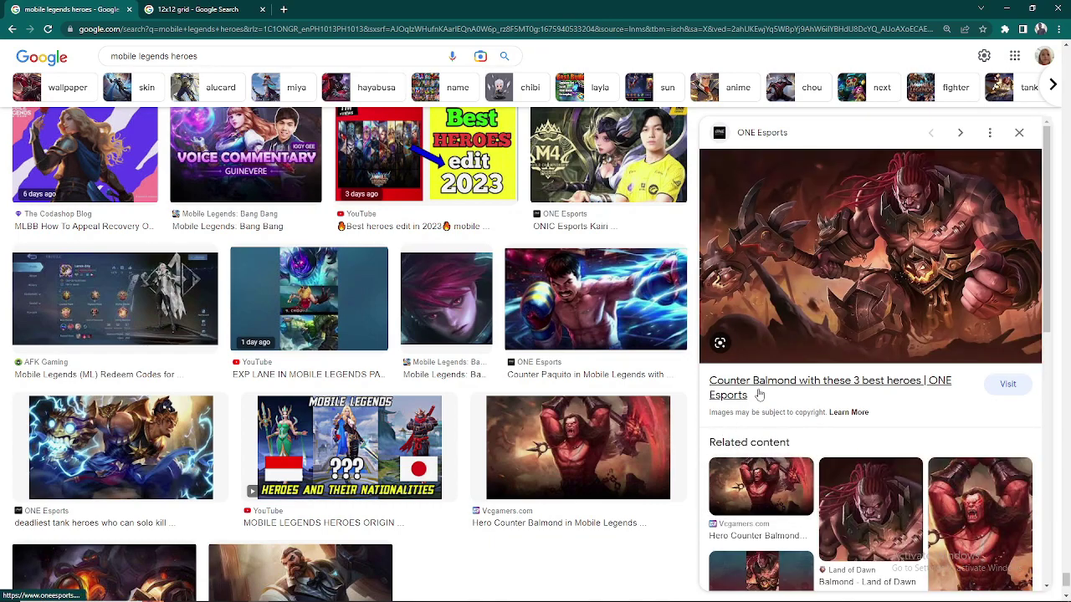
pyautogui.rightClick(914, 215)
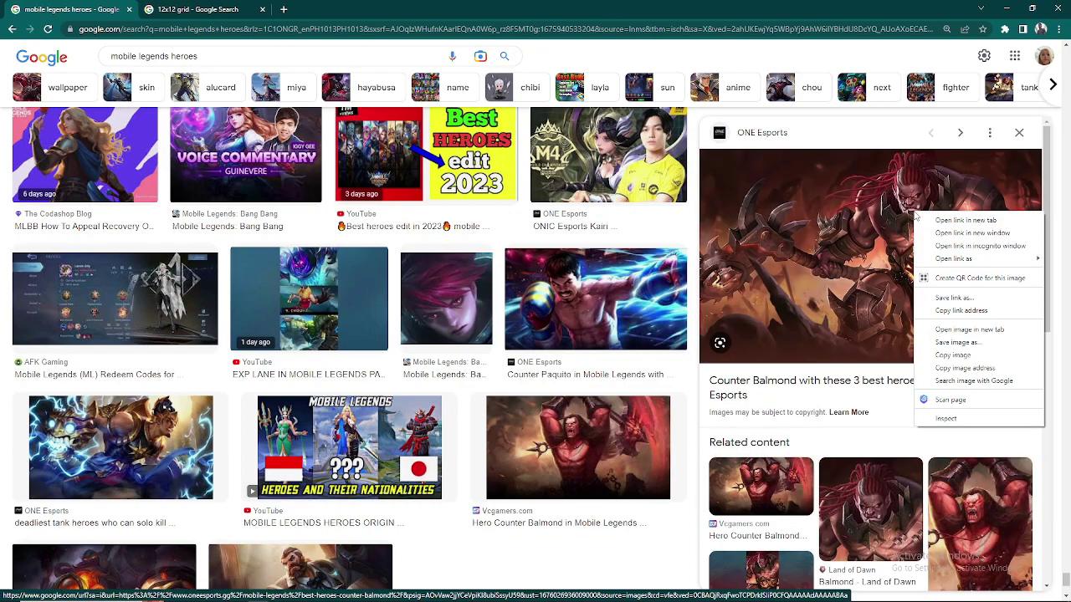
pyautogui.click(951, 361)
pyautogui.scroll(-3, 920, 368)
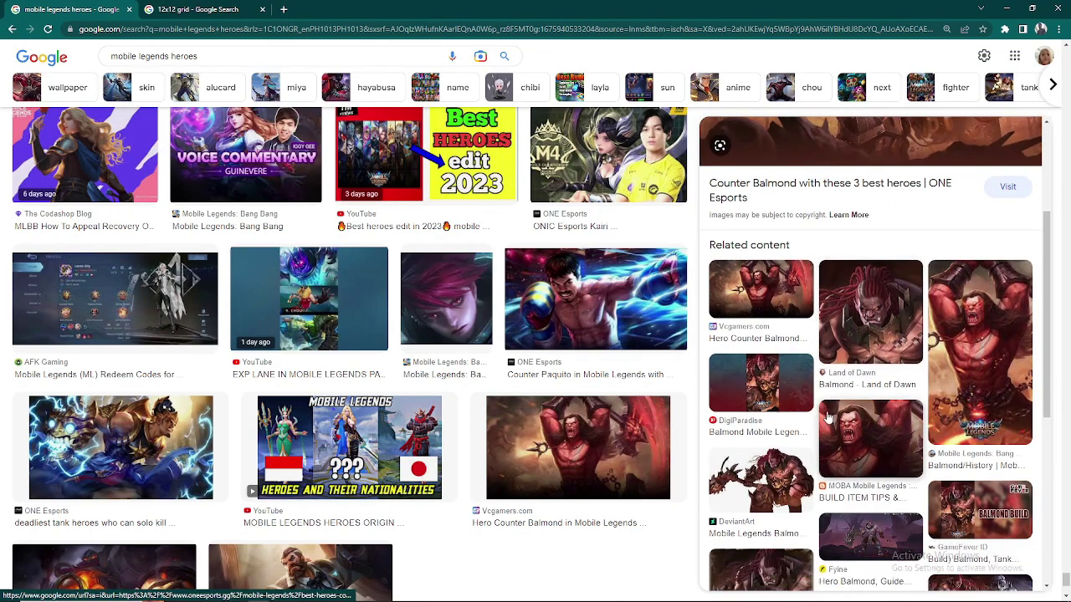
pyautogui.scroll(-3, 826, 411)
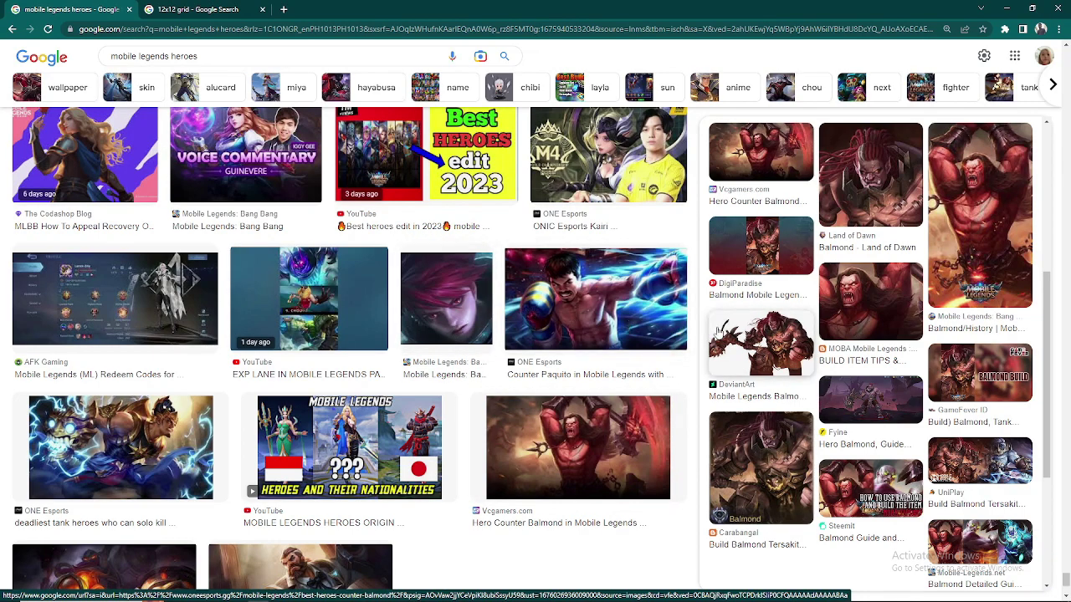
pyautogui.click(861, 418)
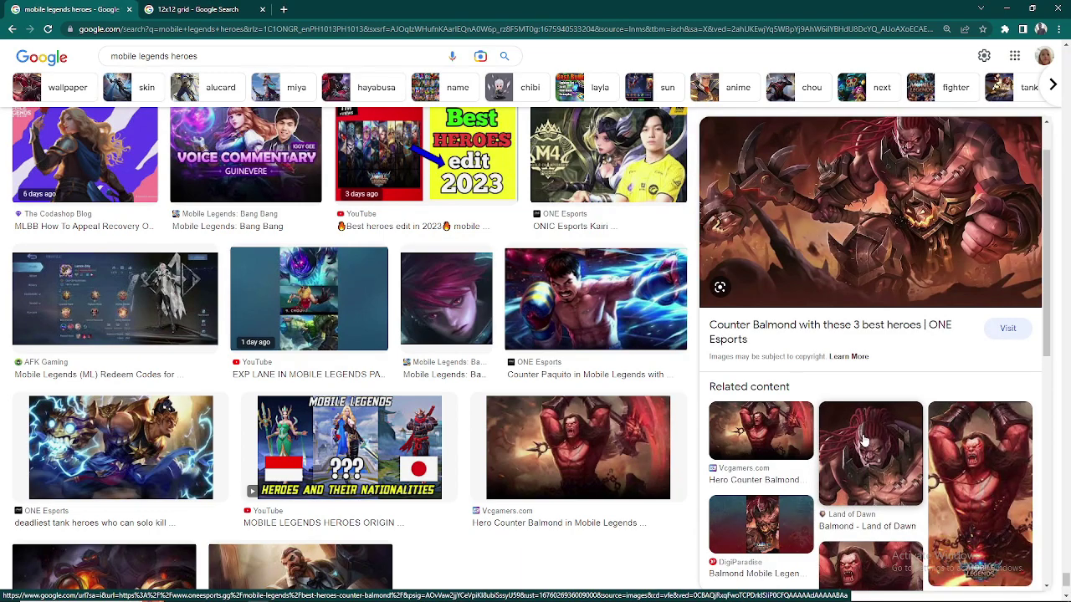
# Switch to Photoshop, paste the Balmond image above the grid and scale it up to span the page below the grid's first rows.
pyautogui.hotkey('alt', 'Tab')
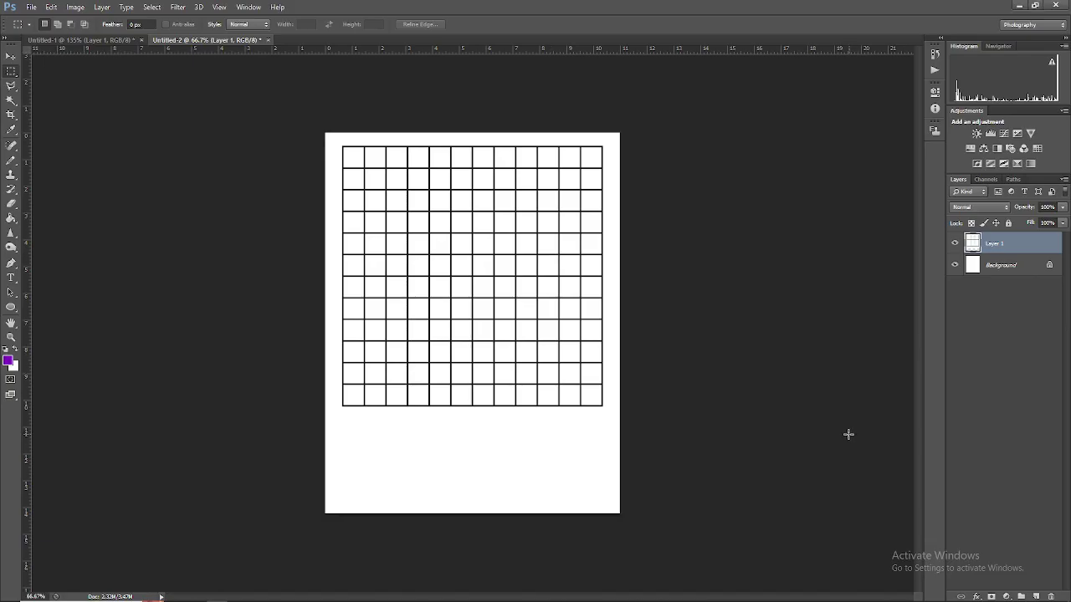
pyautogui.hotkey('ctrl', 'v')
pyautogui.hotkey('ctrl', 't')
pyautogui.moveTo(552, 346); pyautogui.dragTo(429, 315)
pyautogui.moveTo(582, 268); pyautogui.dragTo(435, 335)
pyautogui.moveTo(518, 248); pyautogui.dragTo(744, 136)
pyautogui.moveTo(639, 246); pyautogui.dragTo(617, 283)
pyautogui.press('m')
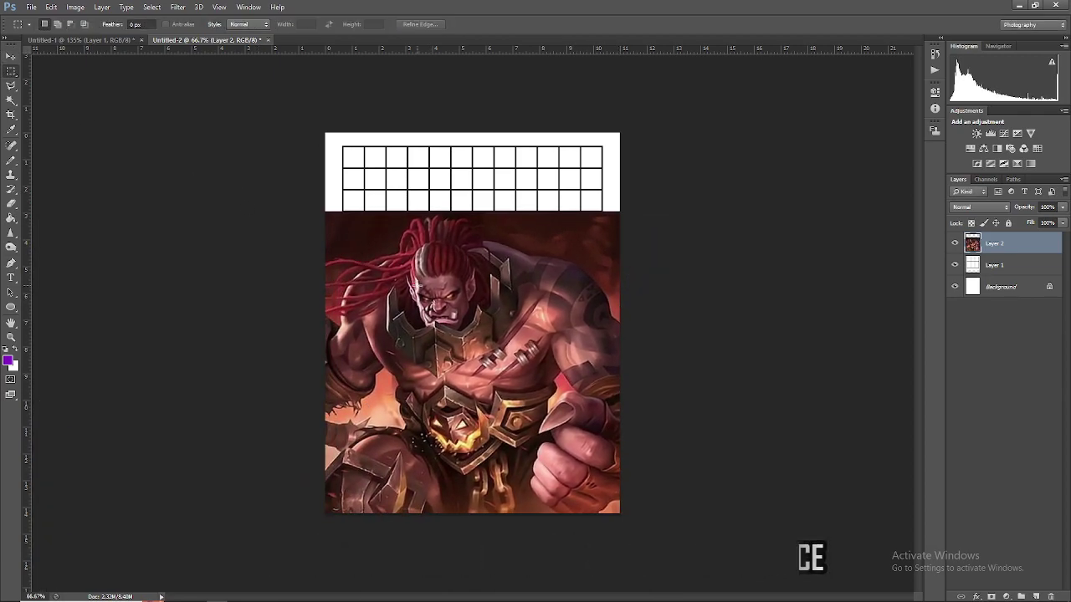
pyautogui.scroll(5, 453, 311)
pyautogui.scroll(2, 452, 311)
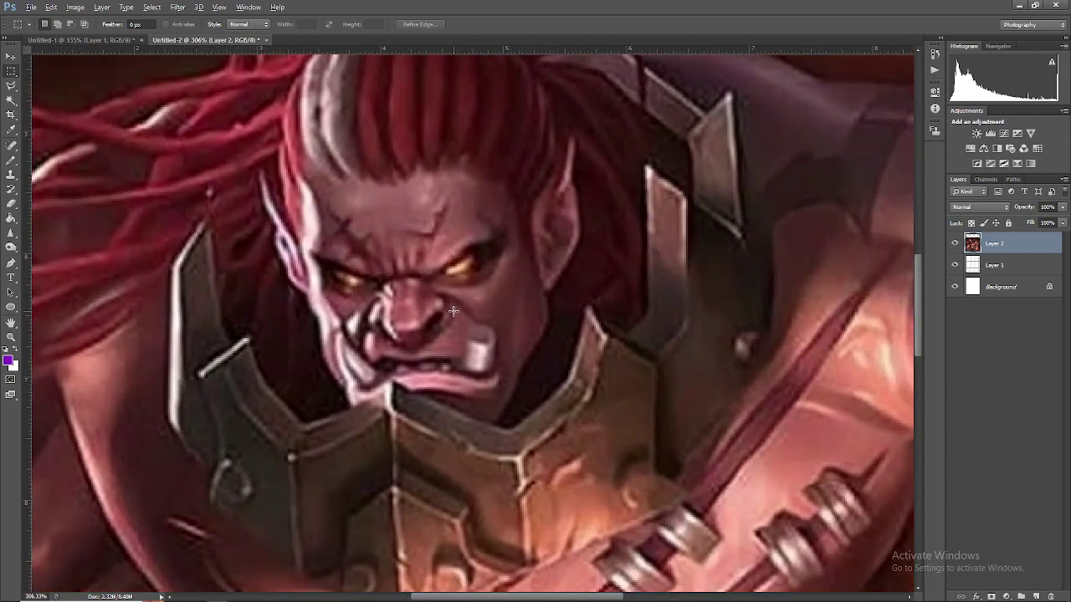
pyautogui.scroll(-1, 399, 235)
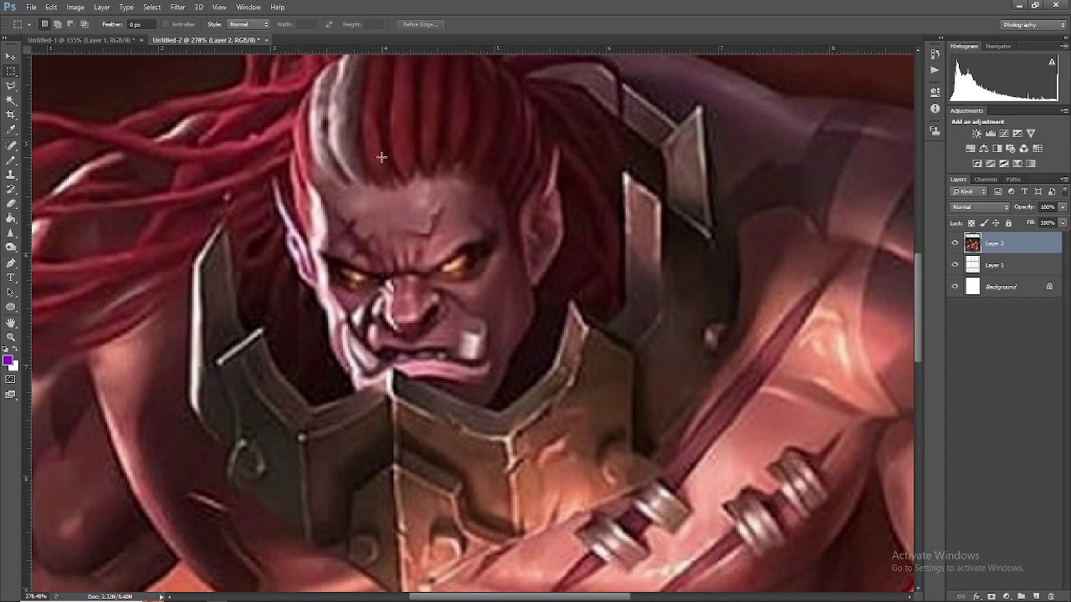
pyautogui.moveTo(383, 133); pyautogui.dragTo(318, 102)
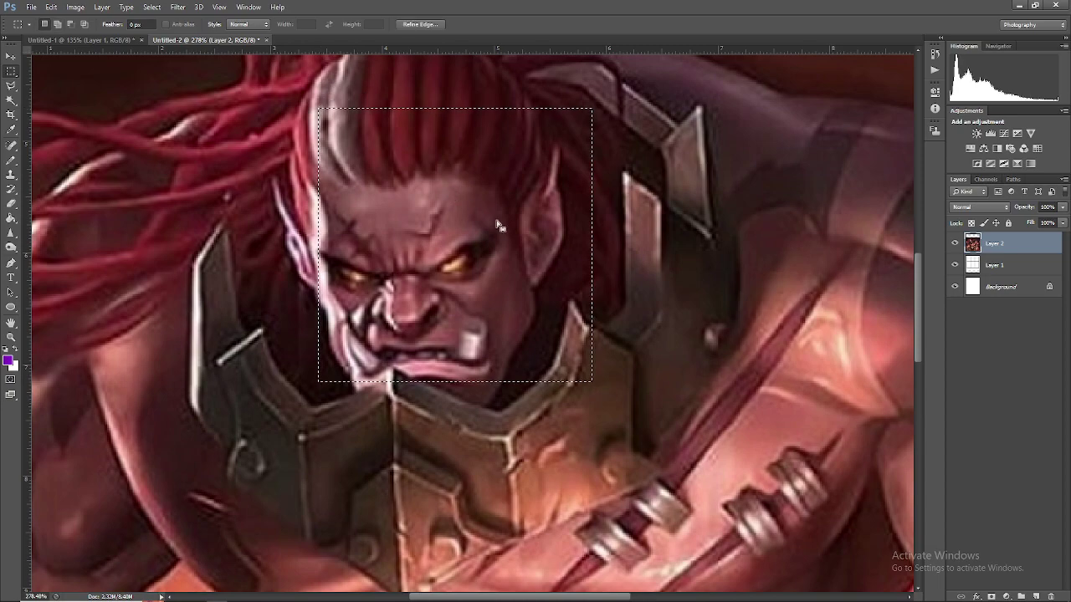
pyautogui.moveTo(574, 372); pyautogui.dragTo(452, 434)
pyautogui.scroll(5, 453, 434)
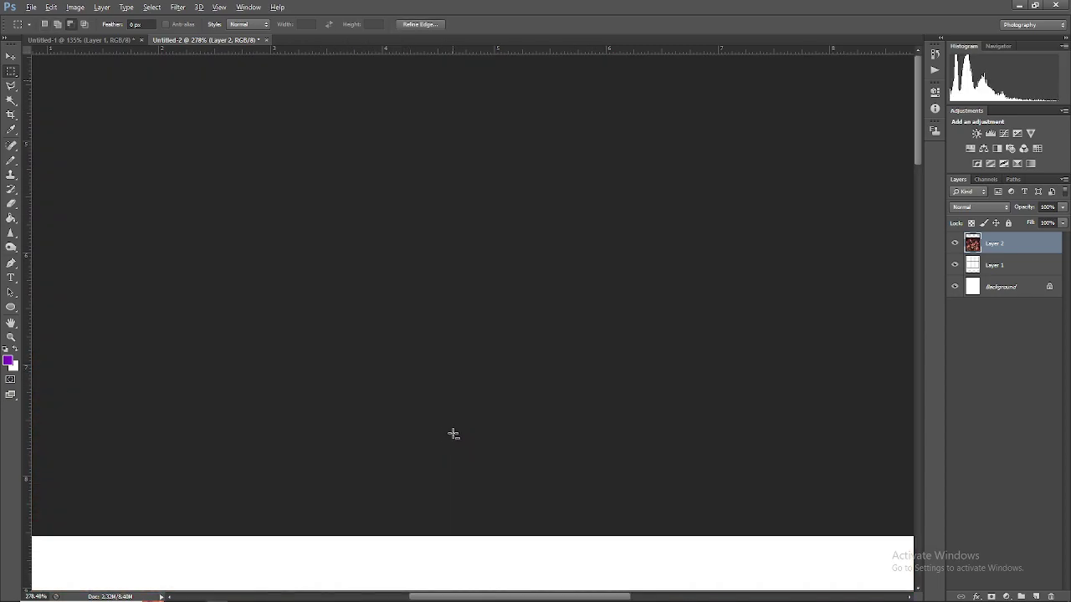
pyautogui.scroll(-2, 453, 434)
pyautogui.scroll(-3, 526, 363)
pyautogui.moveTo(915, 214); pyautogui.dragTo(919, 349)
pyautogui.click(547, 436)
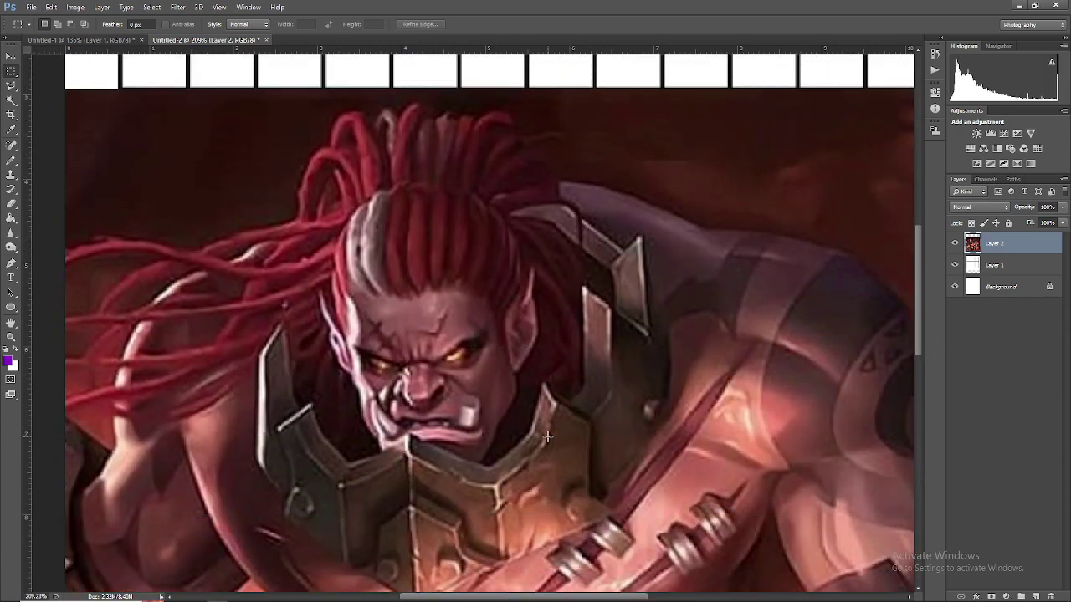
pyautogui.moveTo(536, 429); pyautogui.dragTo(383, 191)
pyautogui.click(541, 439)
# Select the character's face with a square marquee and copy the selection to a new layer.
pyautogui.moveTo(539, 432); pyautogui.dragTo(355, 202)
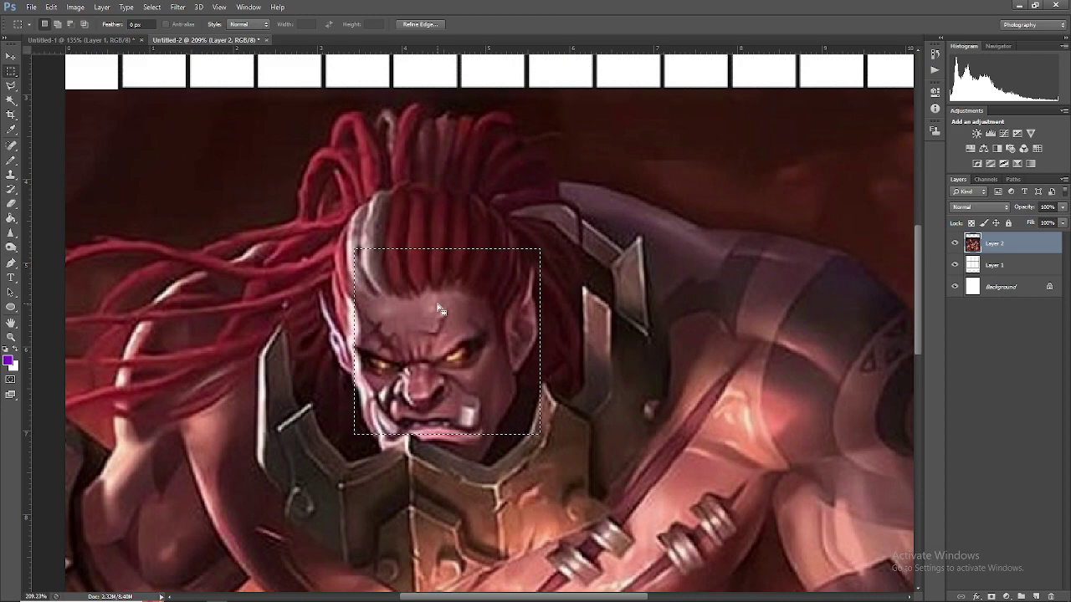
pyautogui.moveTo(471, 354)
pyautogui.mouseDown()
pyautogui.moveTo(479, 374)
pyautogui.moveTo(467, 382)
pyautogui.moveTo(494, 364)
pyautogui.moveTo(481, 358)
pyautogui.mouseUp()
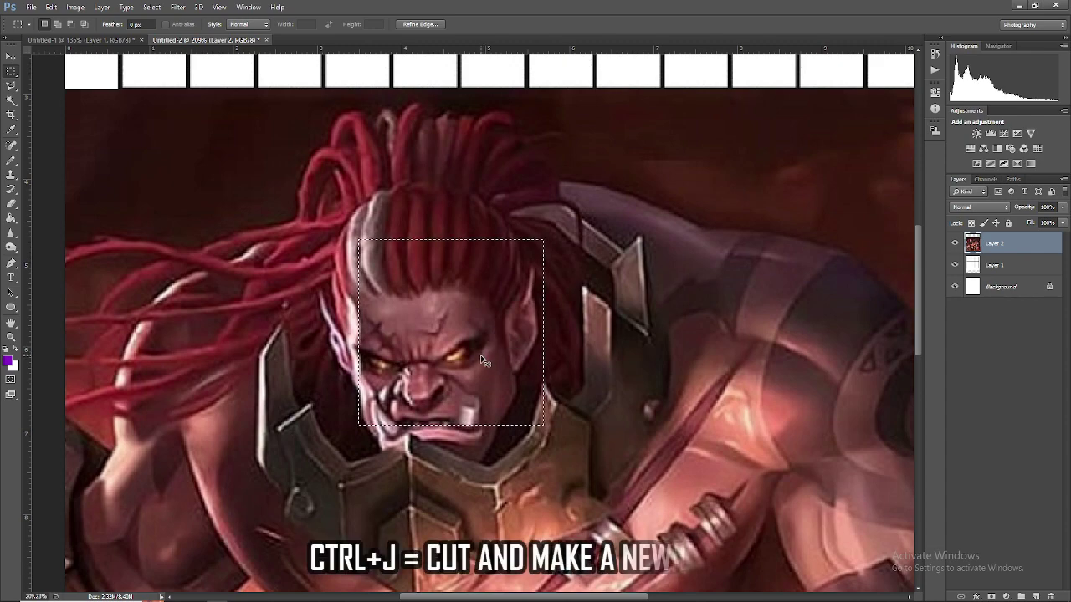
pyautogui.hotkey('ctrl', 'j')
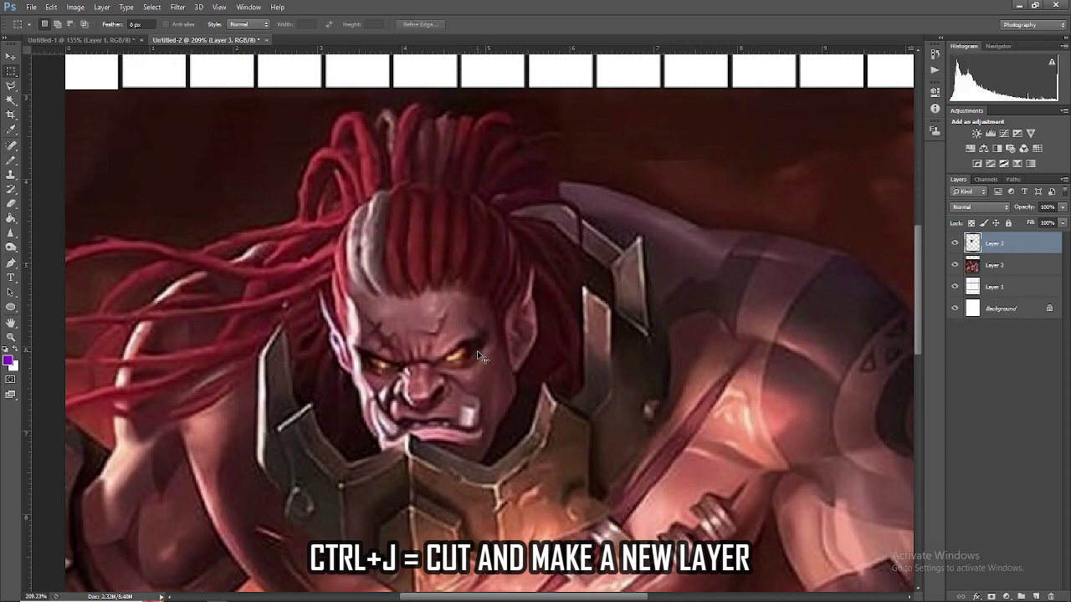
# Hide the full Balmond image layer, then move and scale the square face cutout to cover the whole 12x12 grid.
pyautogui.click(955, 265)
pyautogui.scroll(-5, 458, 299)
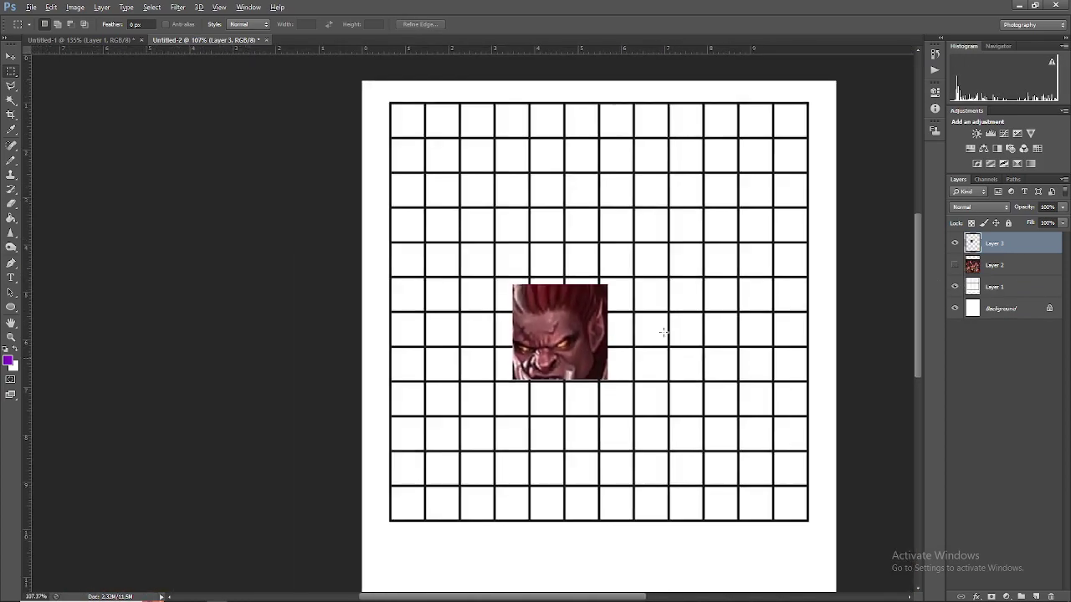
pyautogui.hotkey('ctrl', 't')
pyautogui.moveTo(455, 297); pyautogui.dragTo(363, 401)
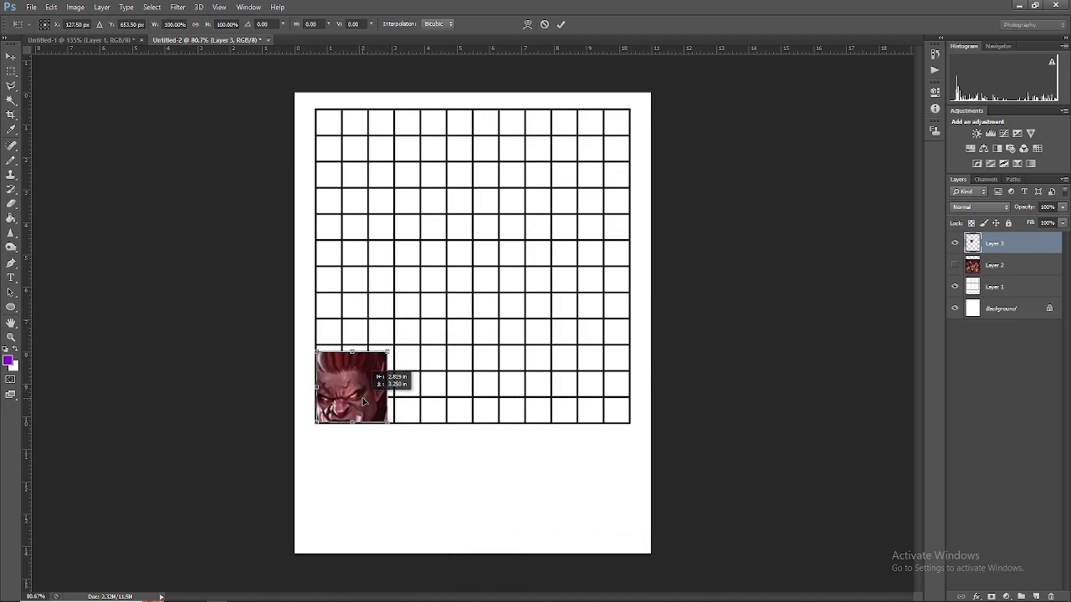
pyautogui.moveTo(363, 401); pyautogui.dragTo(363, 401)
pyautogui.moveTo(387, 351); pyautogui.dragTo(642, 122)
pyautogui.press('Return')
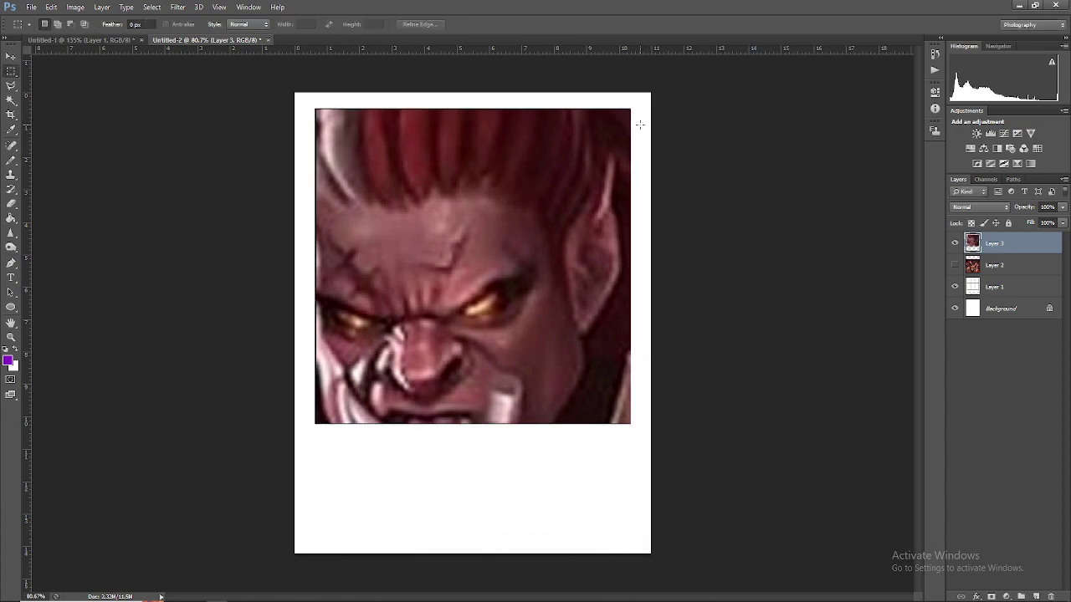
# Reorder the layers so the grid lies on top of the face cutout, and set the grid layer's blend mode to Darken.
pyautogui.moveTo(987, 244); pyautogui.dragTo(987, 298)
pyautogui.moveTo(990, 255); pyautogui.dragTo(991, 290)
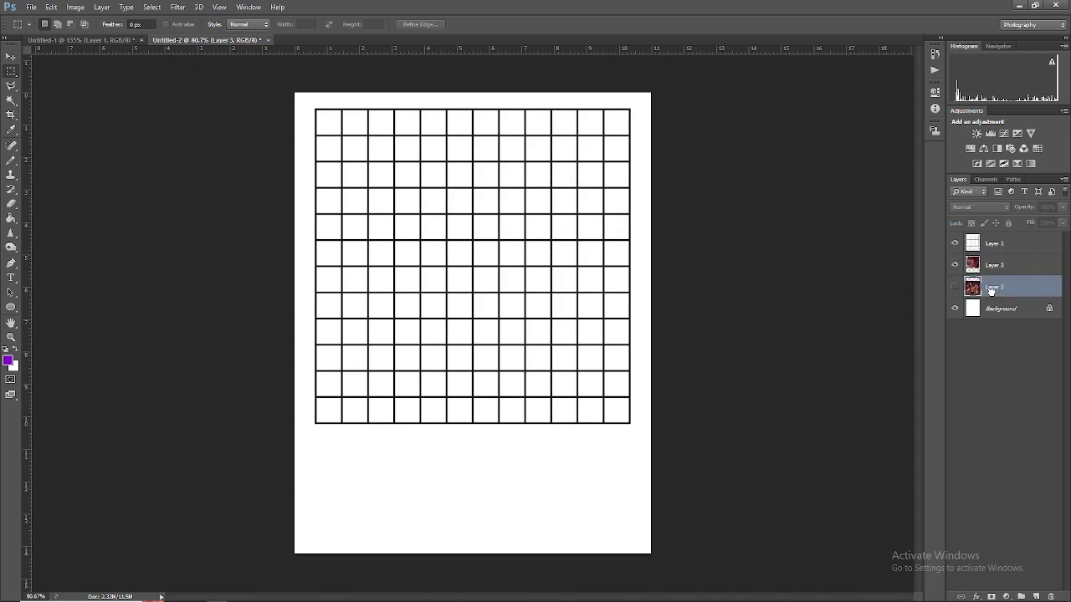
pyautogui.click(993, 243)
pyautogui.click(978, 206)
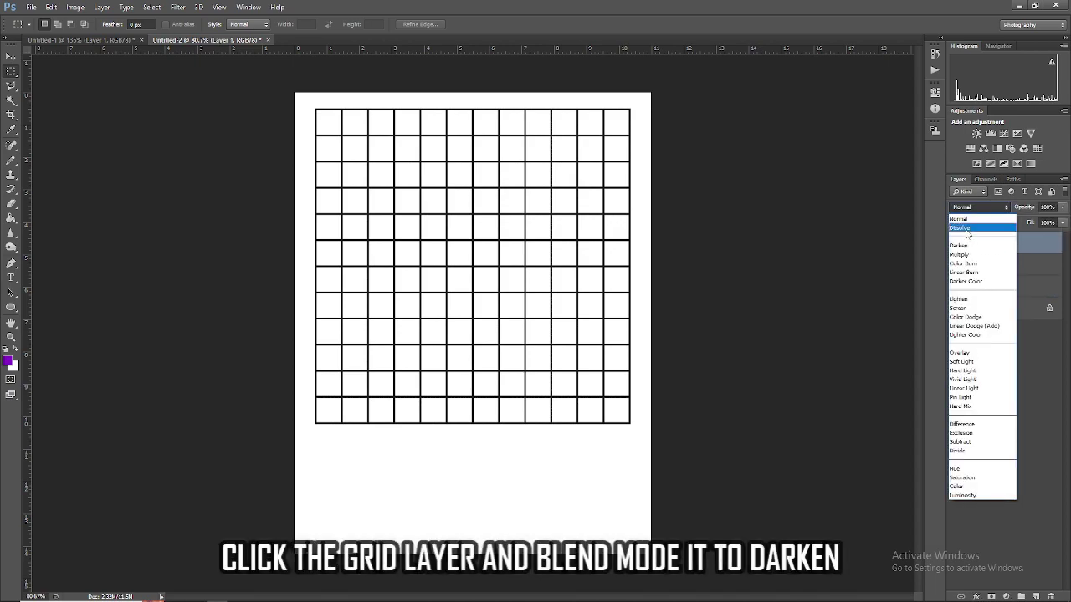
pyautogui.click(966, 233)
pyautogui.click(977, 207)
pyautogui.click(975, 243)
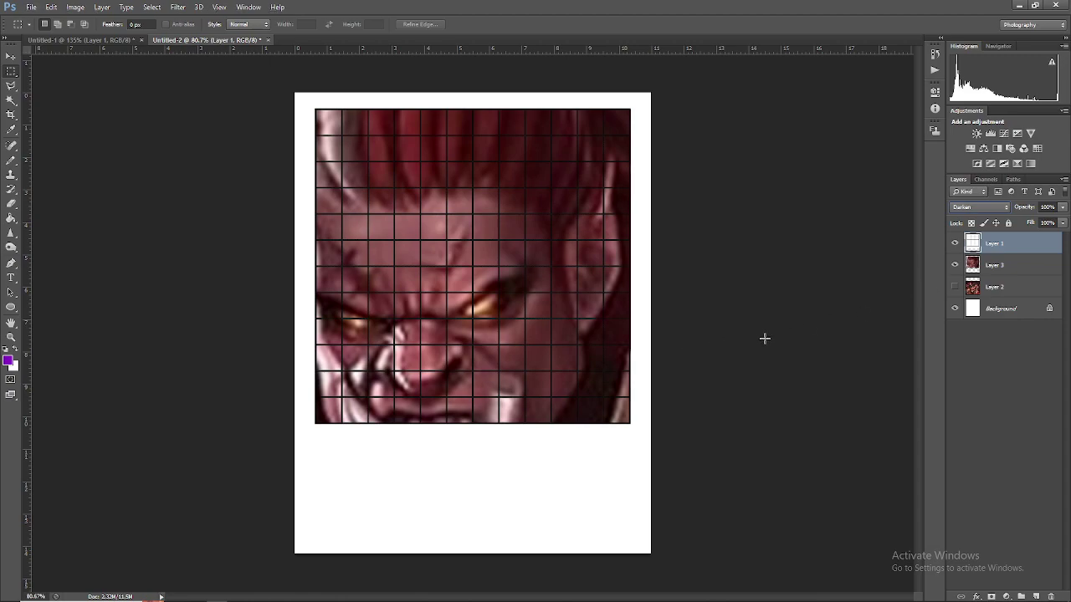
# Duplicate the face cutout layer and select the original Layer 3 beneath the copy.
pyautogui.click(989, 266)
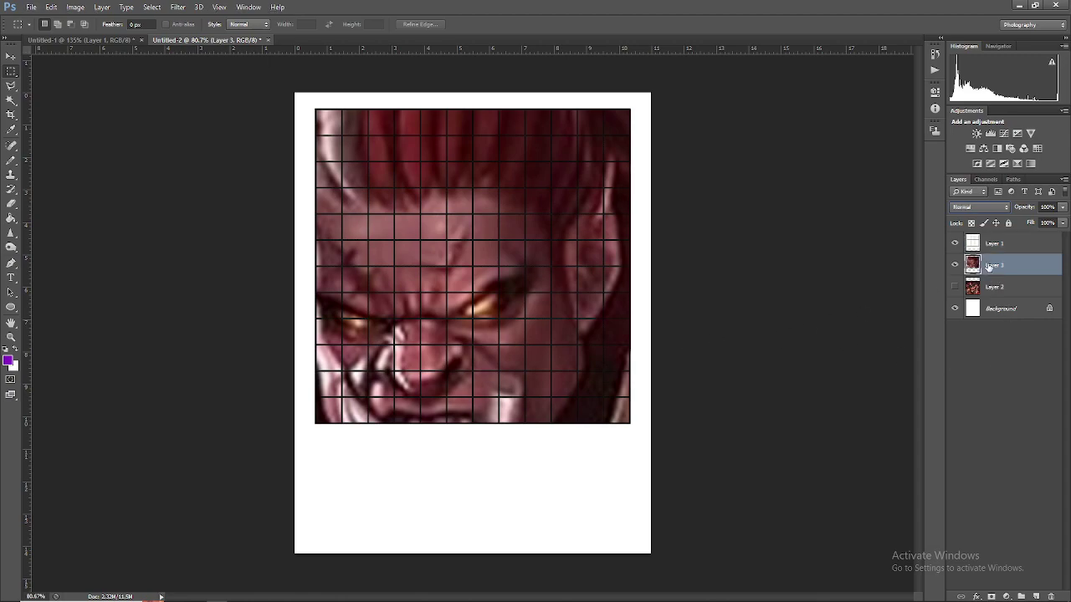
pyautogui.hotkey('ctrl', 'j')
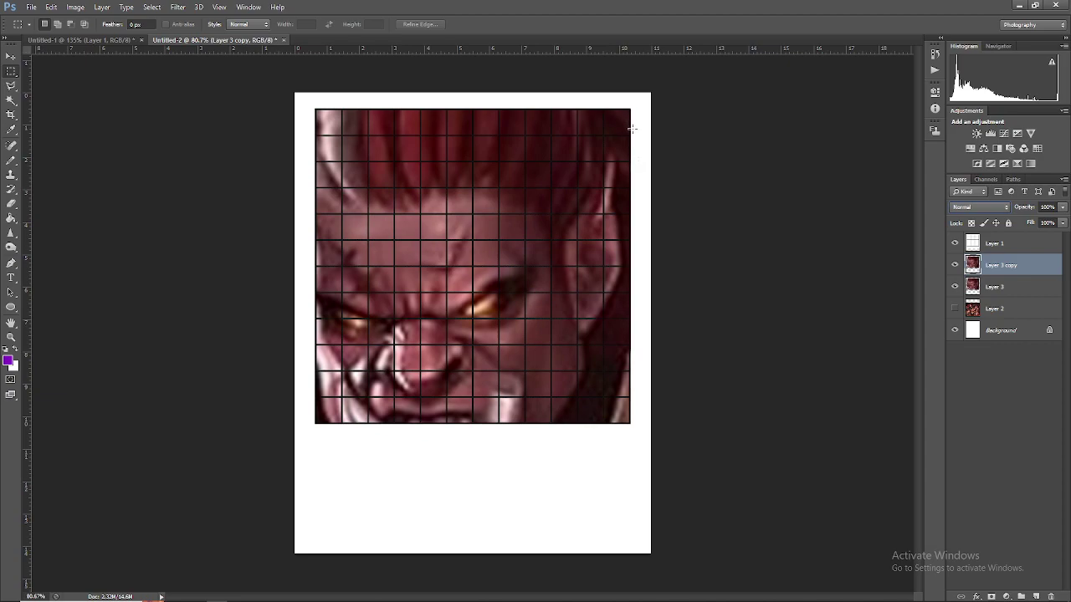
pyautogui.click(994, 287)
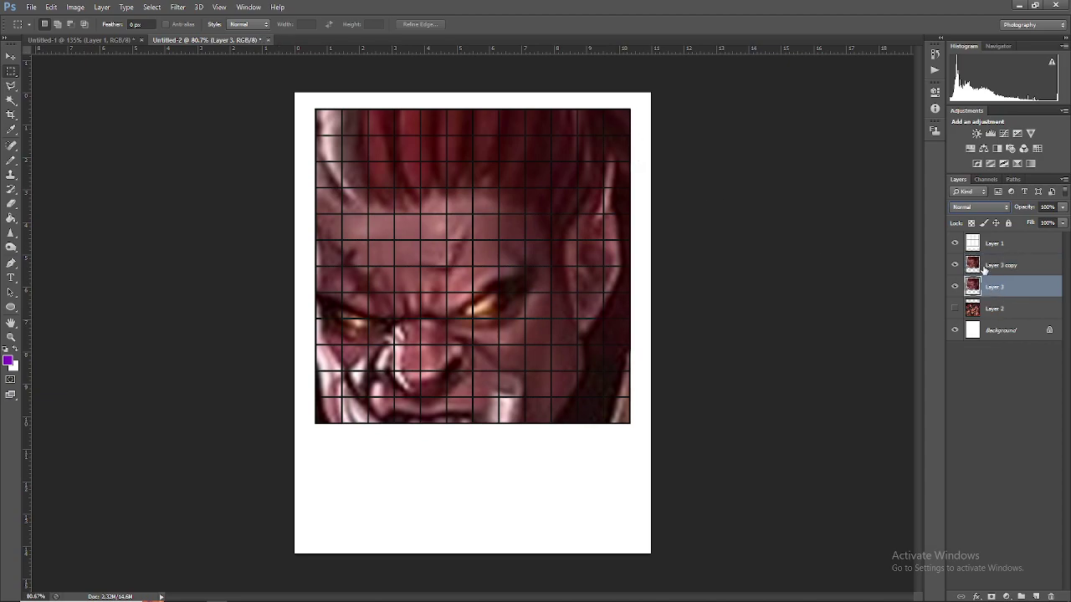
# Move the face copy layer below the grid and scale it down to a small thumbnail in the blank area.
pyautogui.click(984, 266)
pyautogui.hotkey('ctrl', 't')
pyautogui.moveTo(620, 146); pyautogui.dragTo(572, 315)
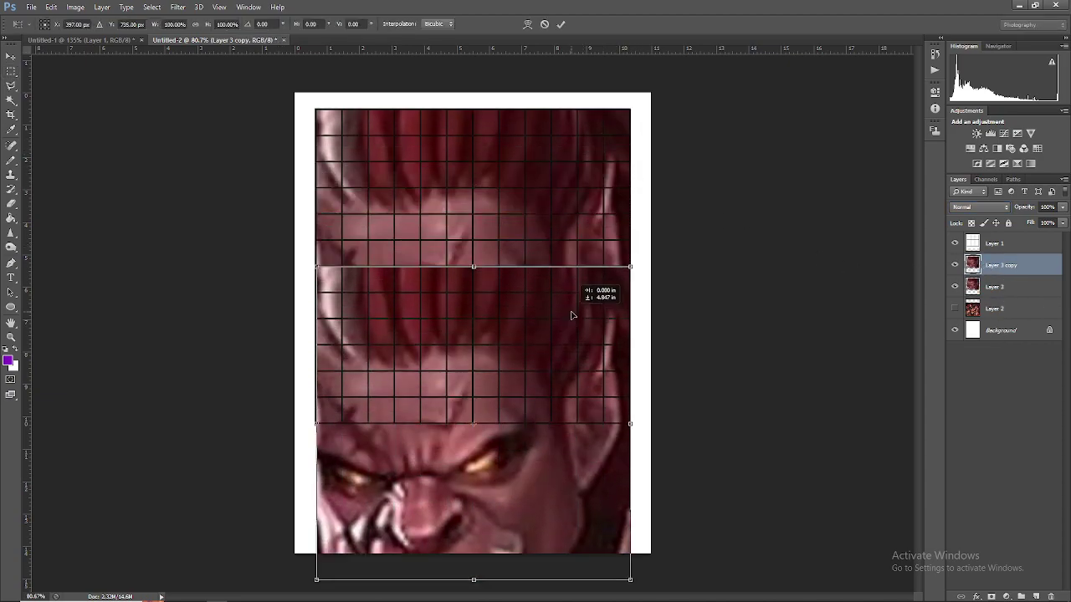
pyautogui.moveTo(630, 267); pyautogui.dragTo(602, 479)
pyautogui.press('Return')
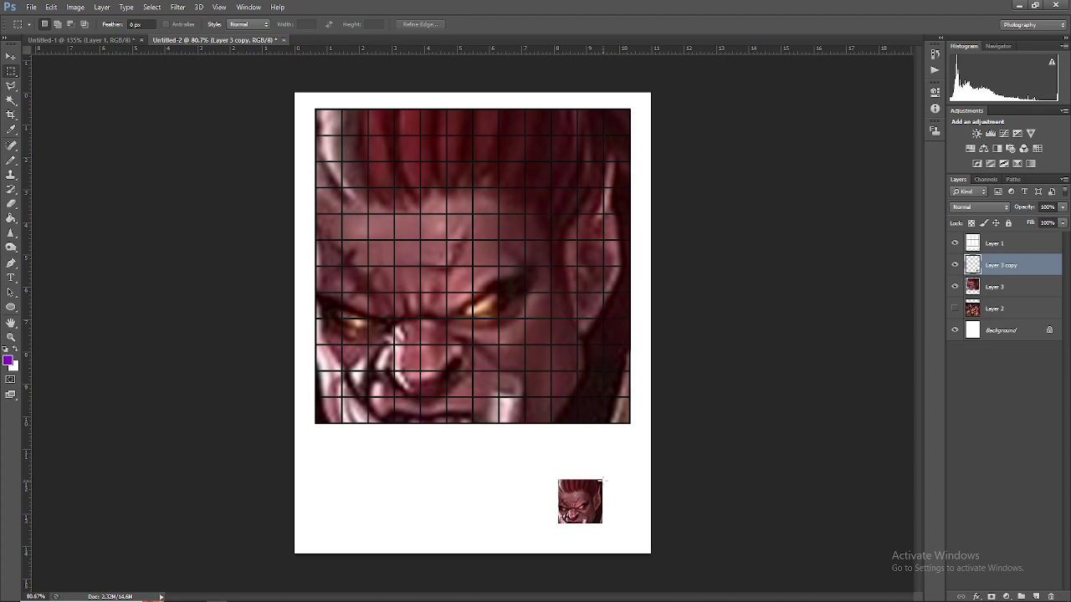
# Try to fill the top-left grid cell with the Paint Bucket on Layer 3 copy, using light pink sampled from the face.
pyautogui.scroll(2, 229, 421)
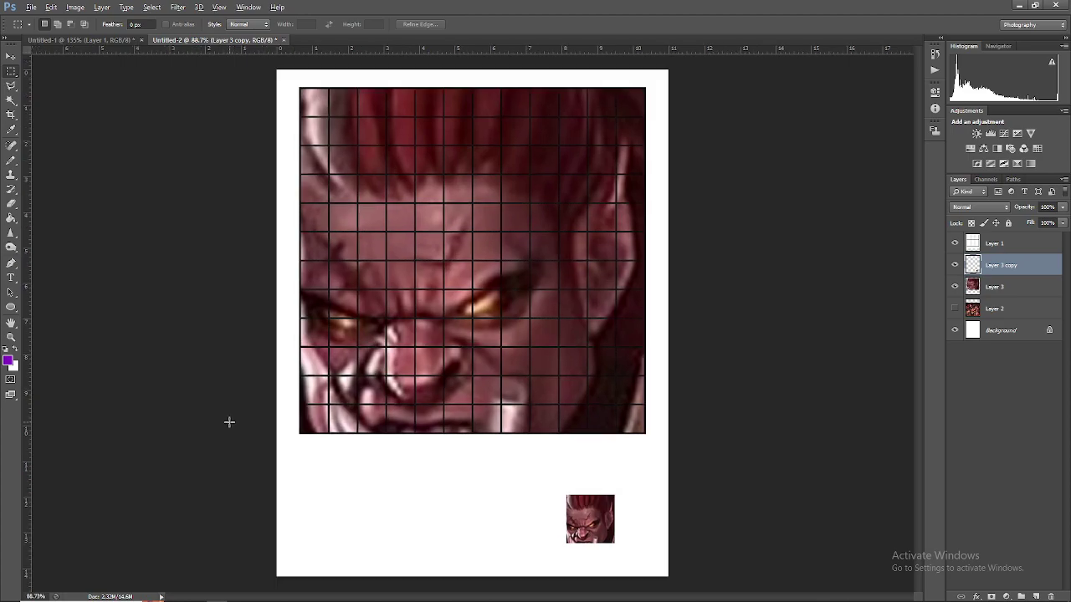
pyautogui.scroll(3, 491, 366)
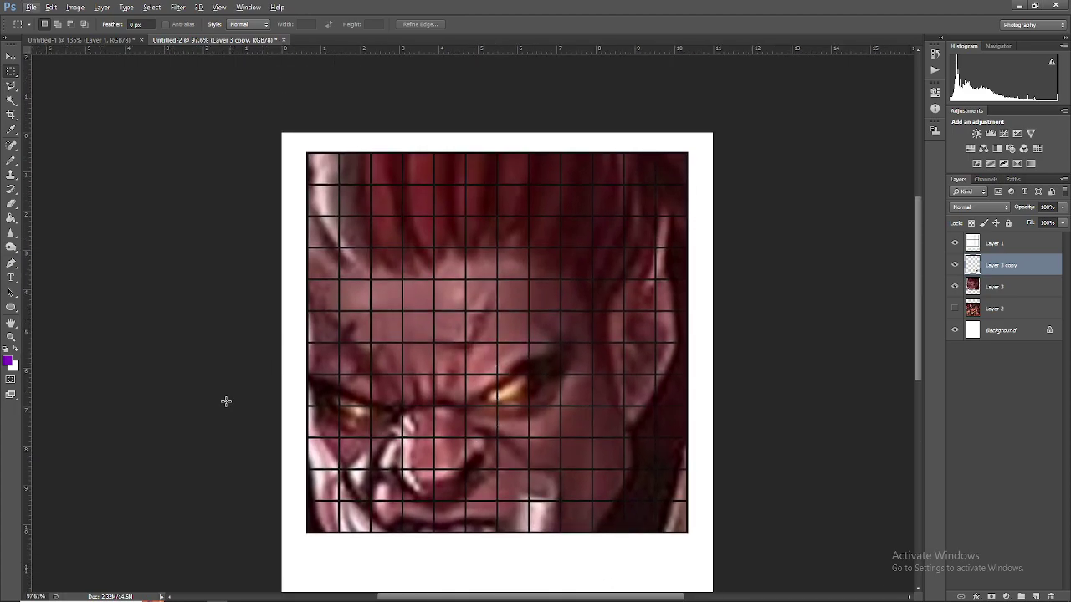
pyautogui.click(11, 221)
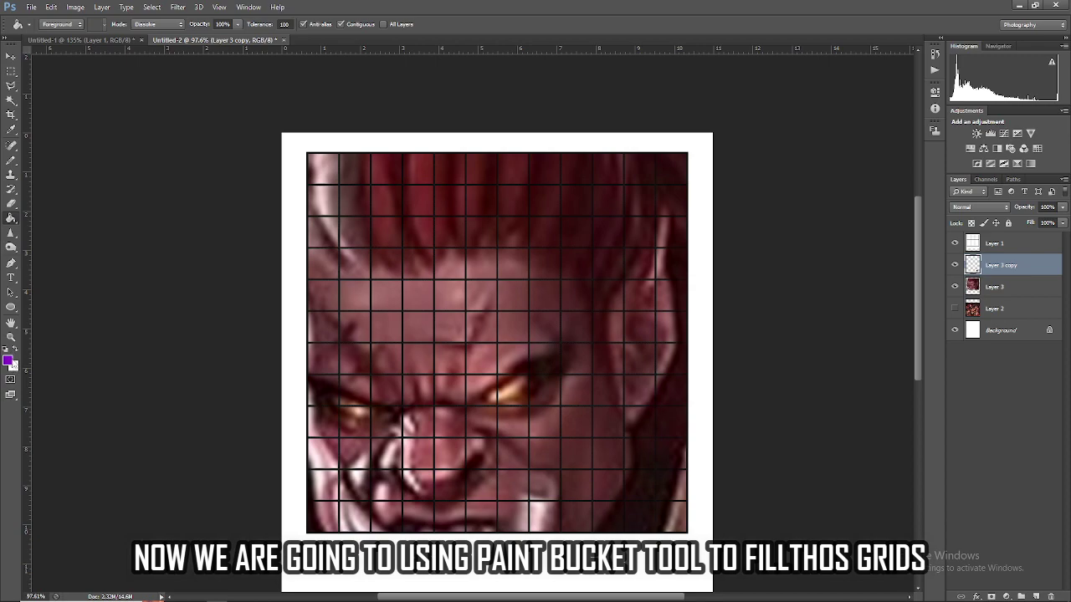
pyautogui.click(8, 361)
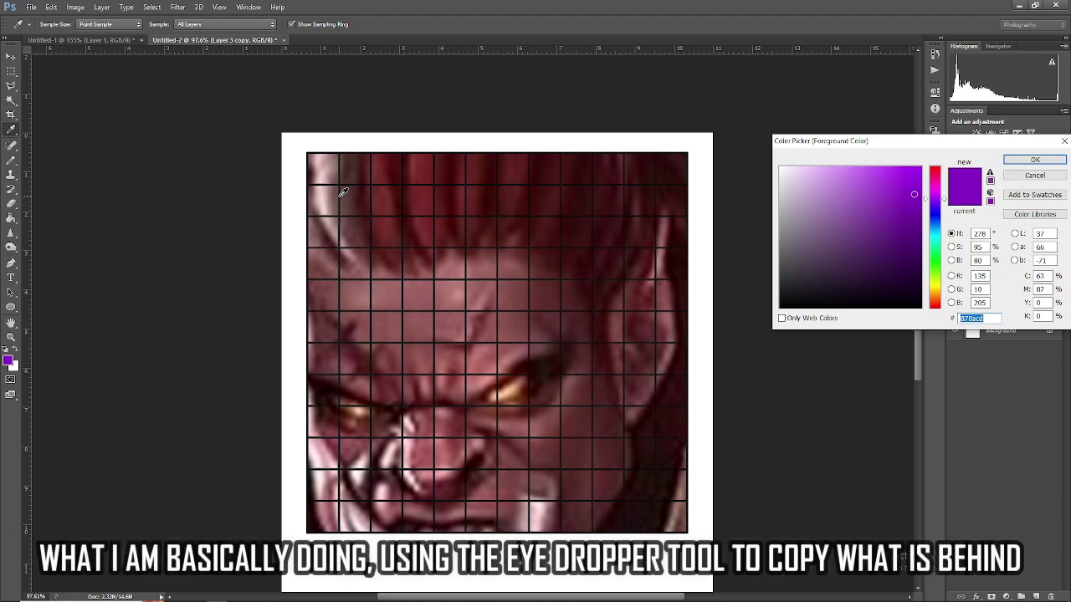
pyautogui.click(322, 170)
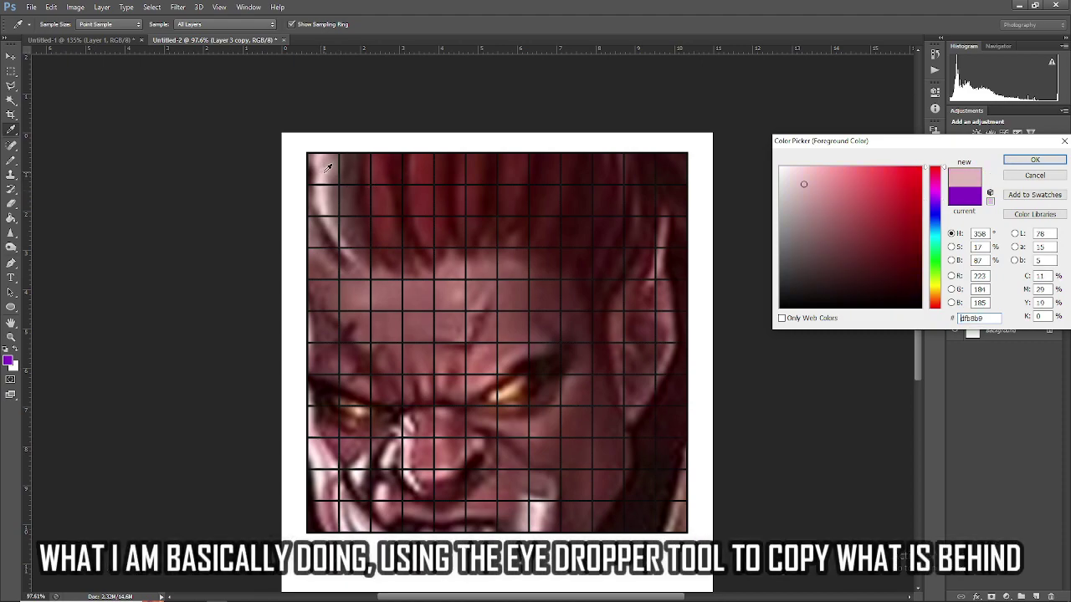
pyautogui.press('Return')
pyautogui.press('g')
pyautogui.click(325, 175)
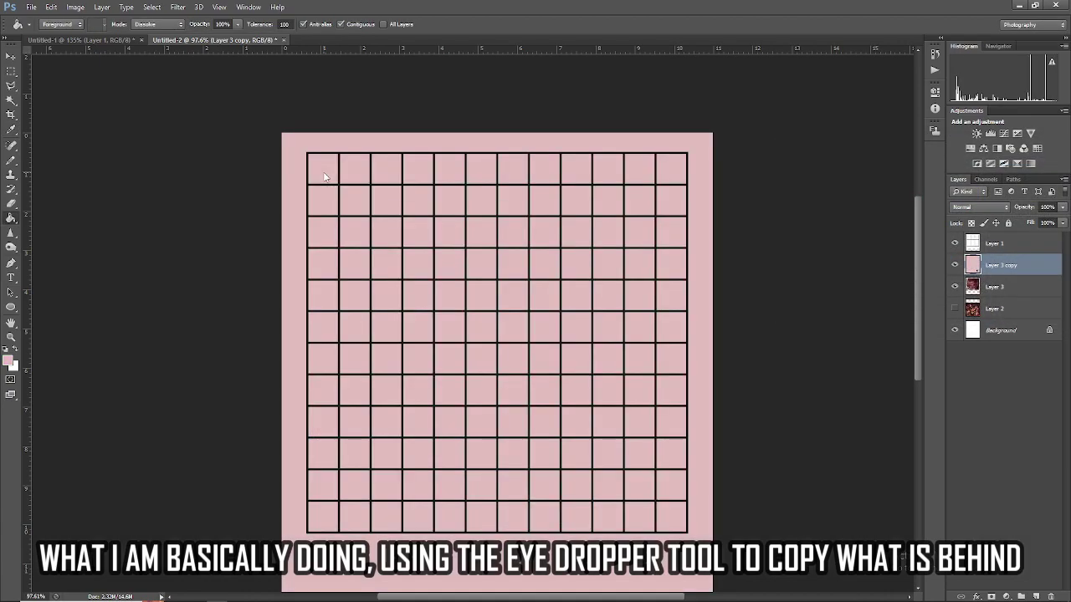
pyautogui.hotkey('ctrl', 'z')
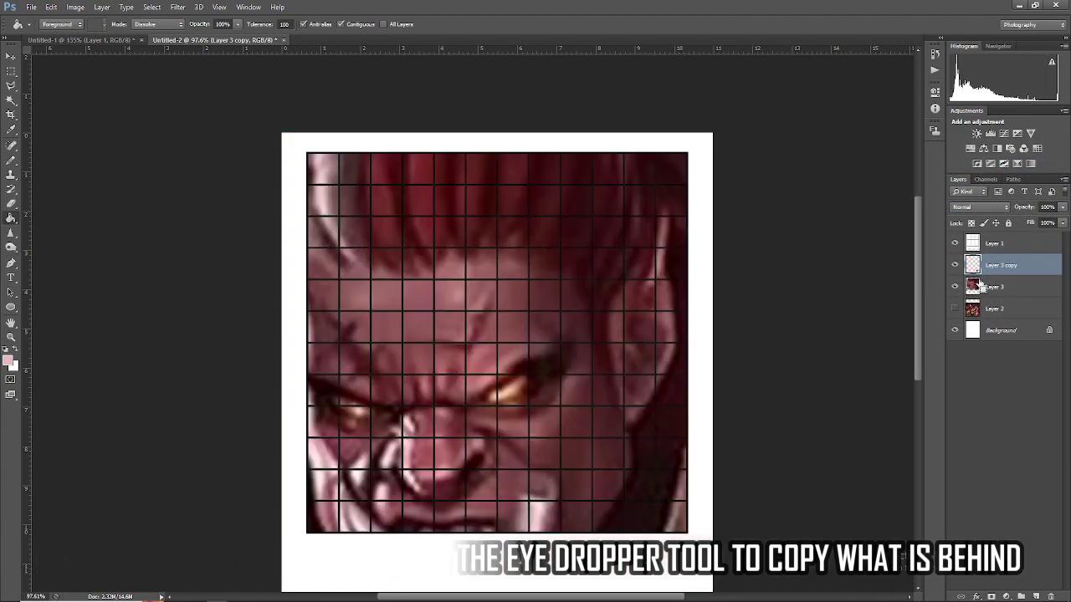
# Select the grid layer, Layer 1, and fill the top-left cell with the pink sampled from the face behind it.
pyautogui.click(988, 244)
pyautogui.click(984, 286)
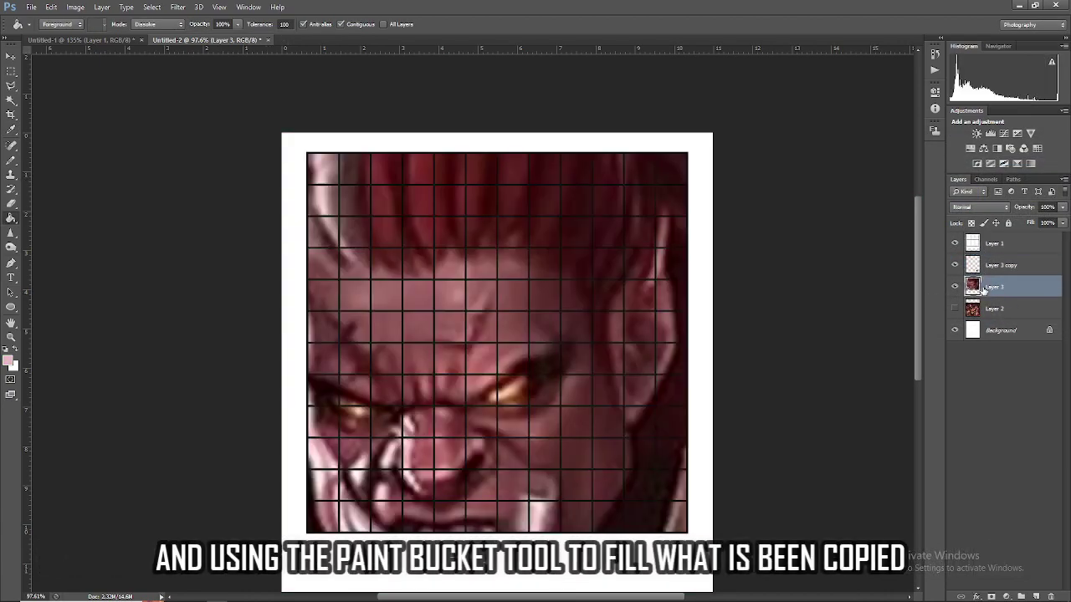
pyautogui.click(970, 246)
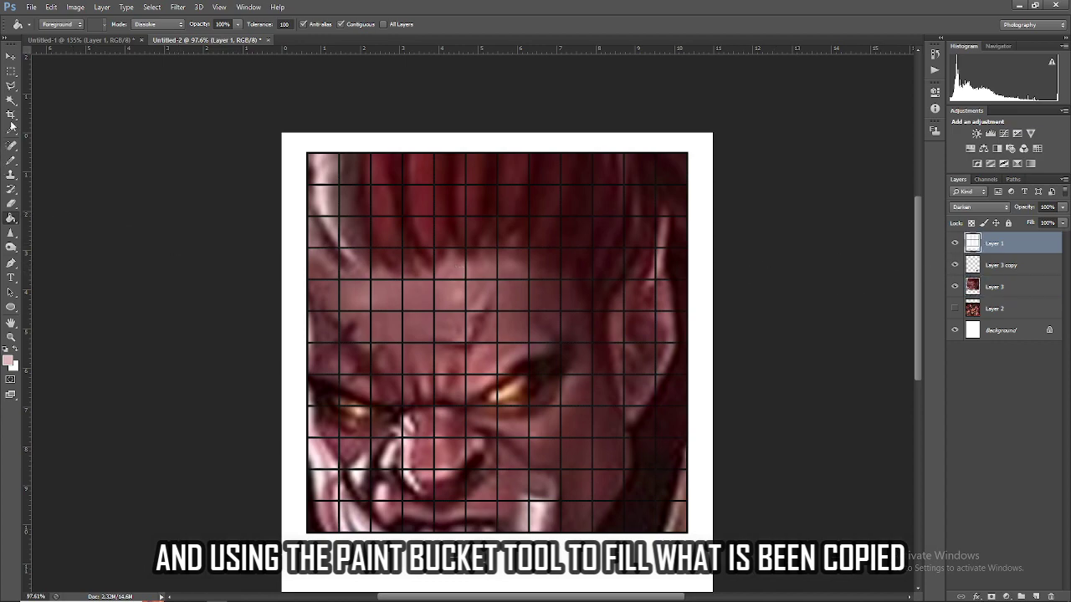
pyautogui.click(9, 360)
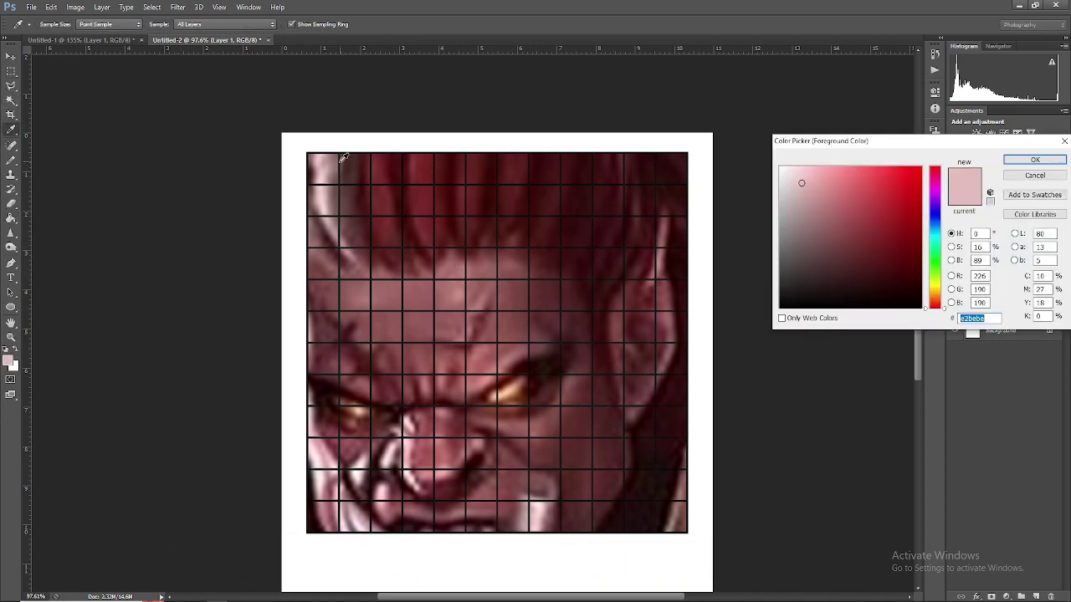
pyautogui.click(330, 173)
pyautogui.press('Return')
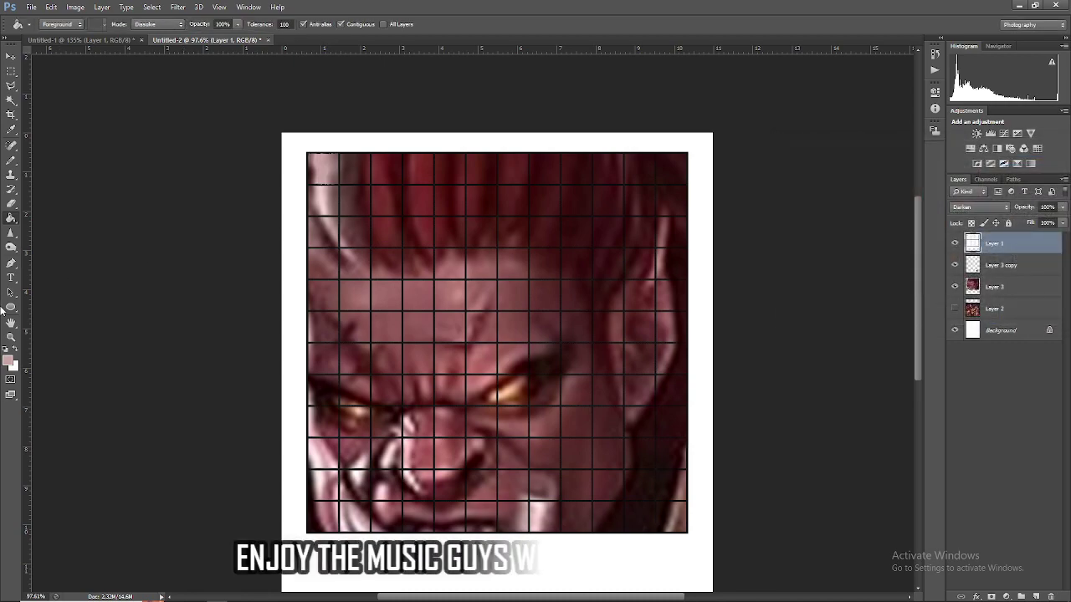
# Fill the second and third cells of the grid's first column with colours sampled from the face behind each cell.
pyautogui.click(8, 360)
pyautogui.click(326, 199)
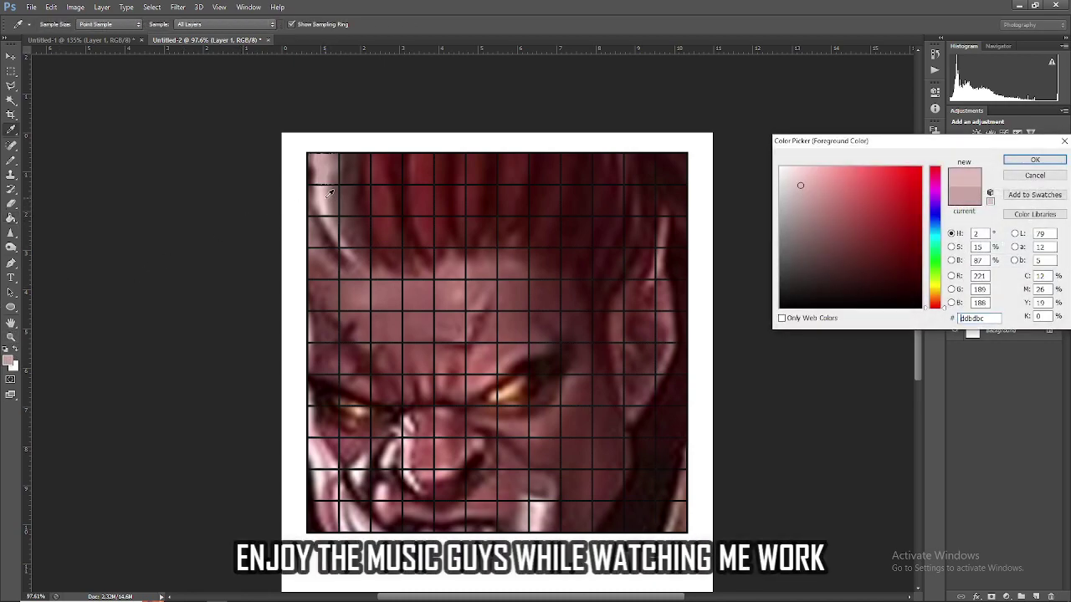
pyautogui.press('Return')
pyautogui.press('g')
pyautogui.click(8, 365)
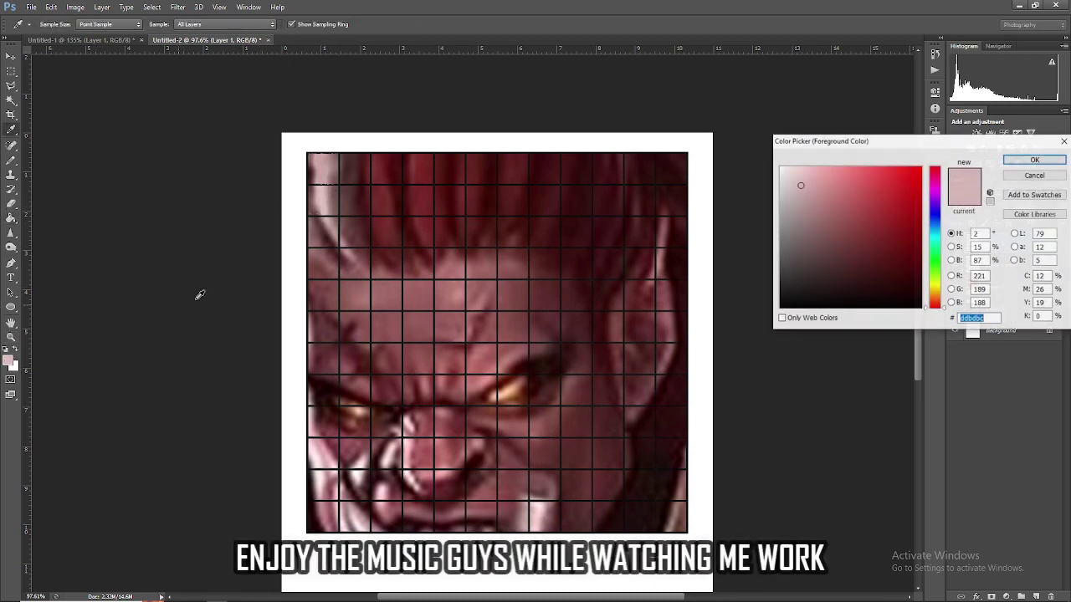
pyautogui.click(334, 222)
pyautogui.press('Return')
pyautogui.press('g')
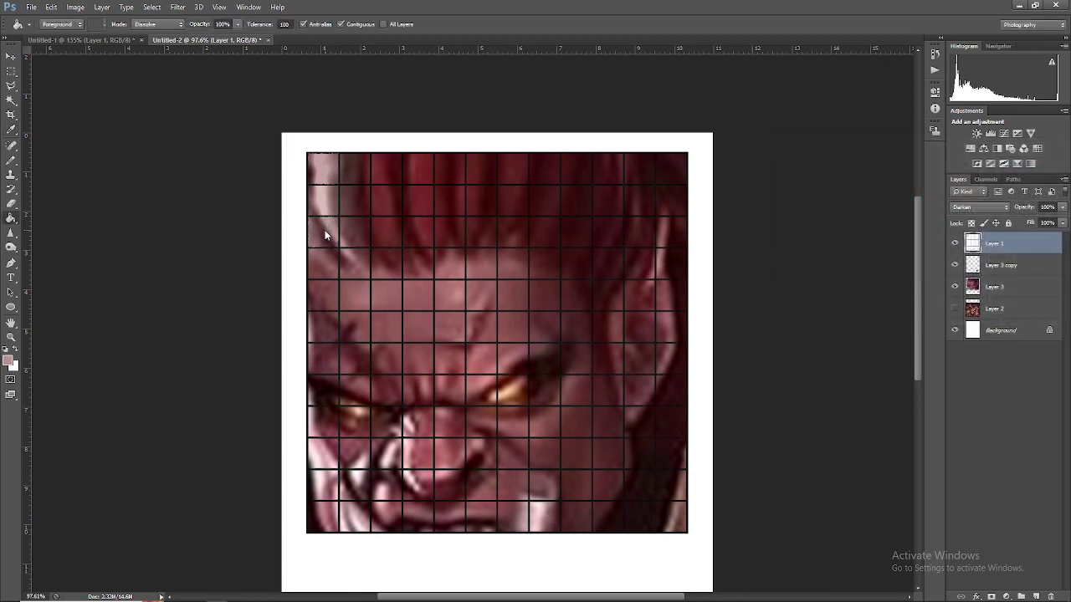
# Fill the fourth and fifth cells of the first column with colours sampled from the face behind them.
pyautogui.click(7, 362)
pyautogui.click(329, 256)
pyautogui.press('Return')
pyautogui.click(7, 362)
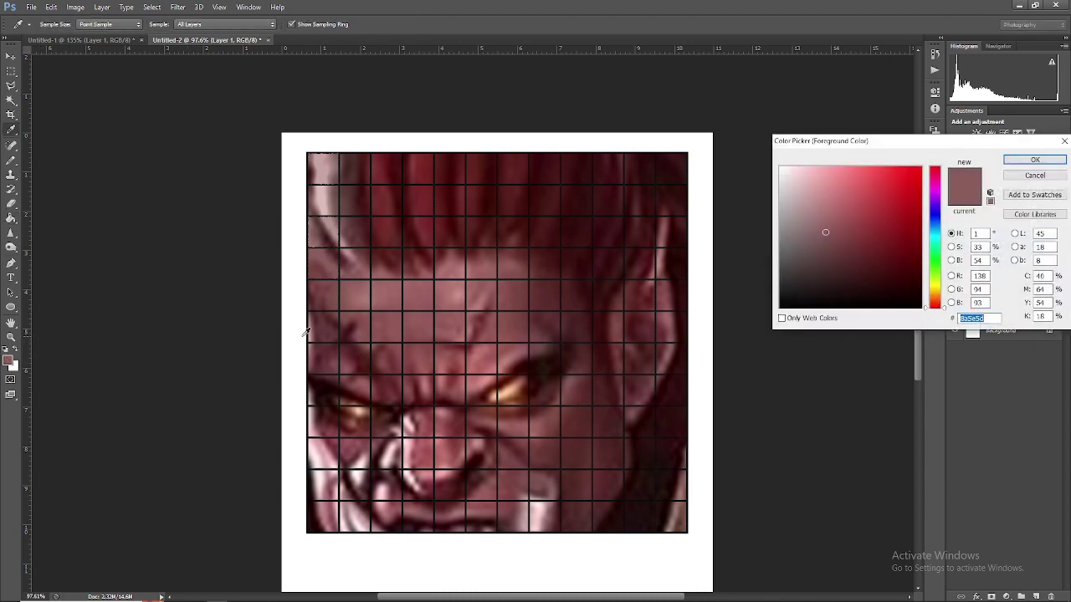
pyautogui.click(329, 316)
pyautogui.click(327, 311)
pyautogui.press('Return')
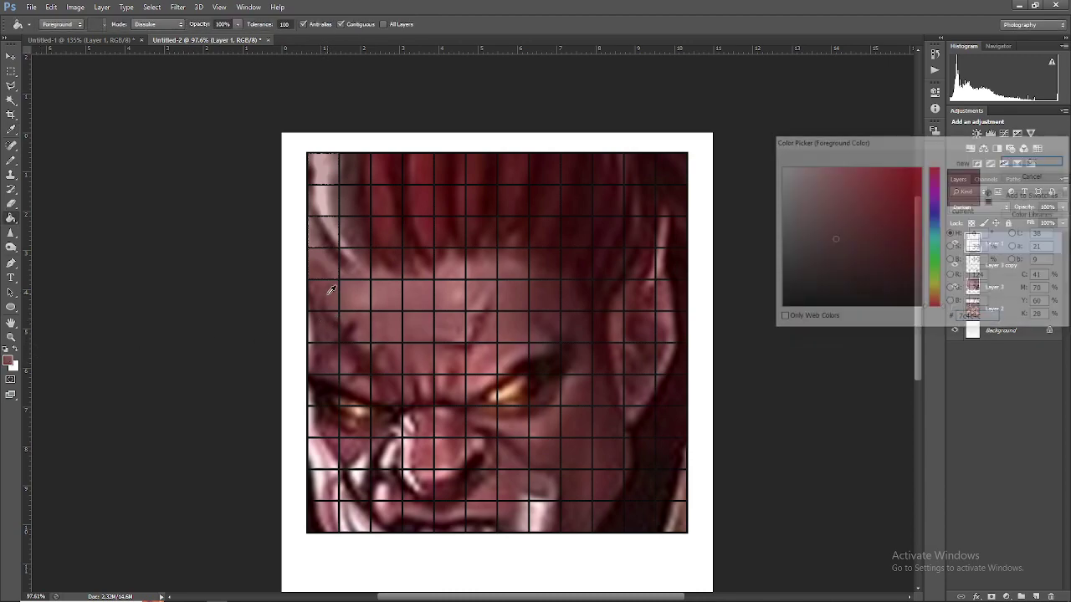
# Fill the sixth and seventh cells of the first column with the dark reddish tones sampled behind them.
pyautogui.click(8, 362)
pyautogui.click(326, 323)
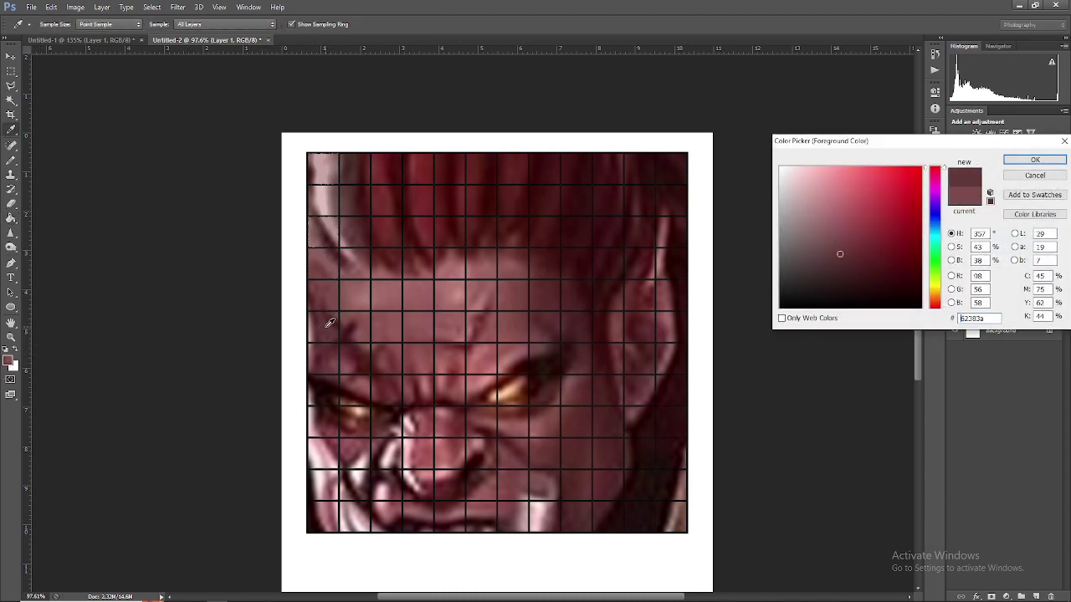
pyautogui.press('Return')
pyautogui.click(7, 362)
pyautogui.click(331, 355)
pyautogui.press('Return')
# Fill the eighth and ninth cells of the first column with the near-black and dark maroon sampled beside the eye.
pyautogui.click(8, 362)
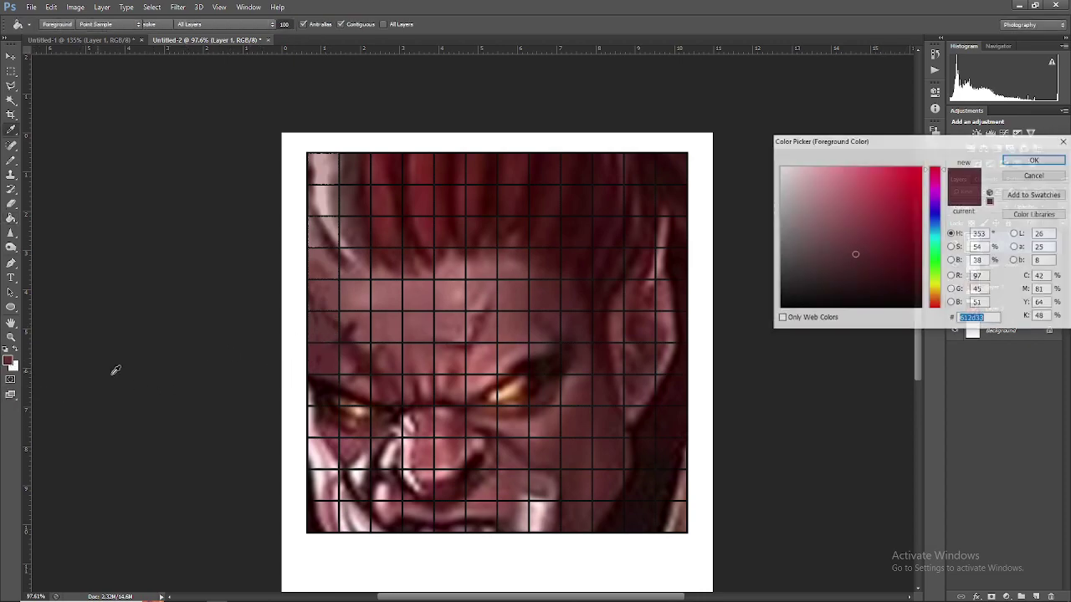
pyautogui.click(326, 382)
pyautogui.press('Return')
pyautogui.press('g')
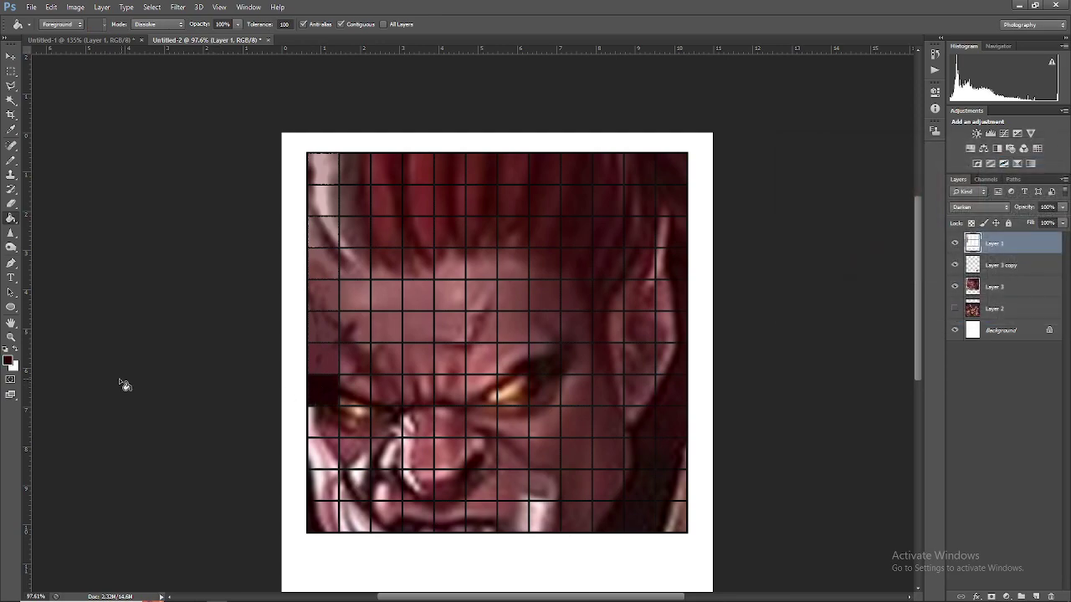
pyautogui.click(8, 362)
pyautogui.click(329, 419)
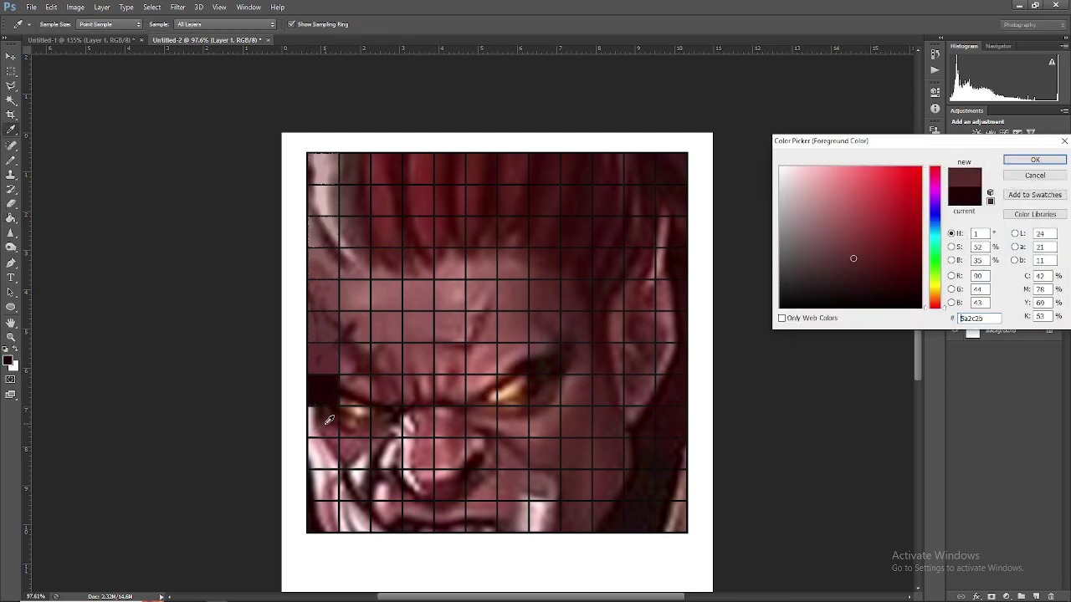
pyautogui.click(331, 414)
pyautogui.moveTo(330, 412); pyautogui.dragTo(332, 415)
pyautogui.press('Return')
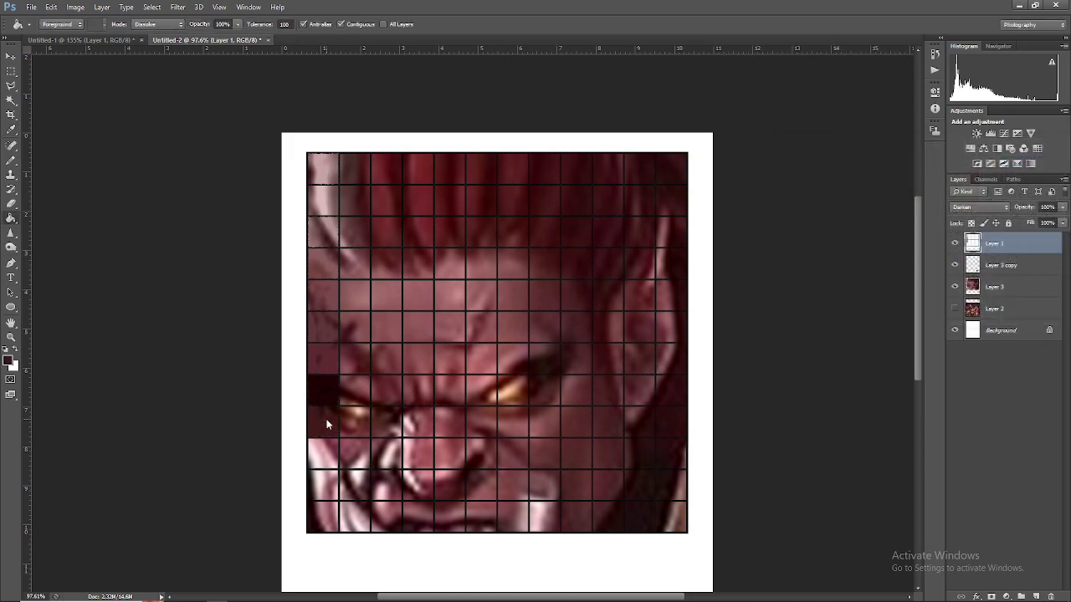
# Fill the second-column cells in the ninth and eighth rows with the eye's light peach and the brow's reddish brown.
pyautogui.click(9, 362)
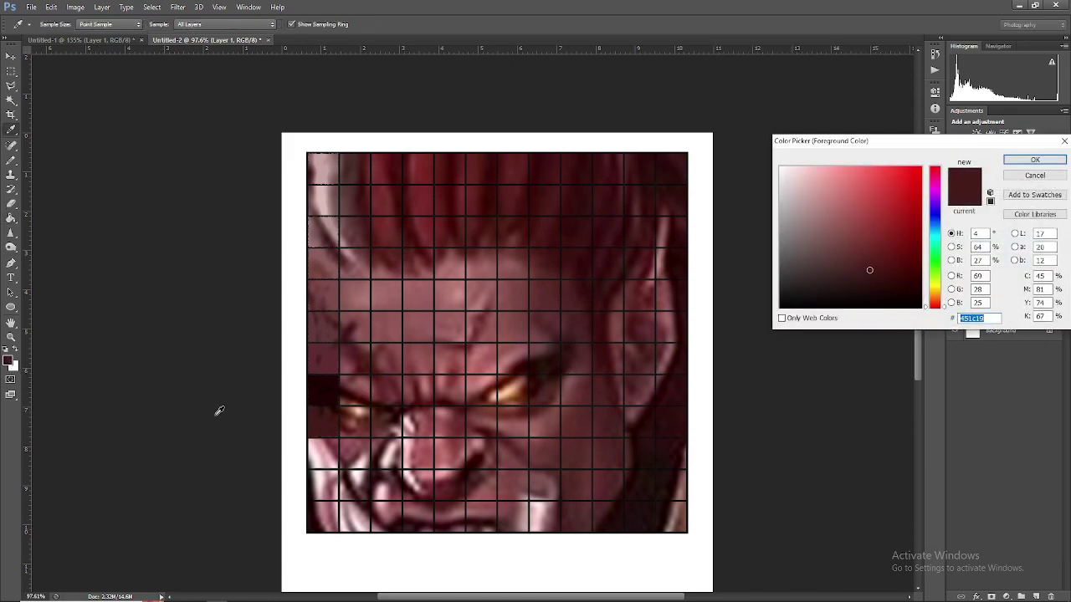
pyautogui.click(361, 410)
pyautogui.press('Return')
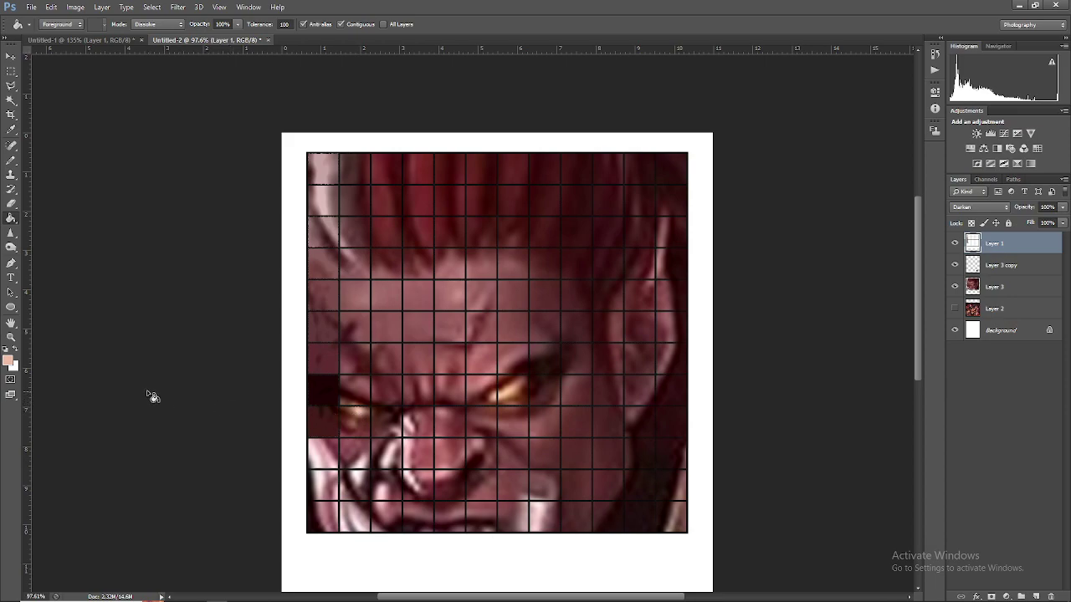
pyautogui.click(9, 361)
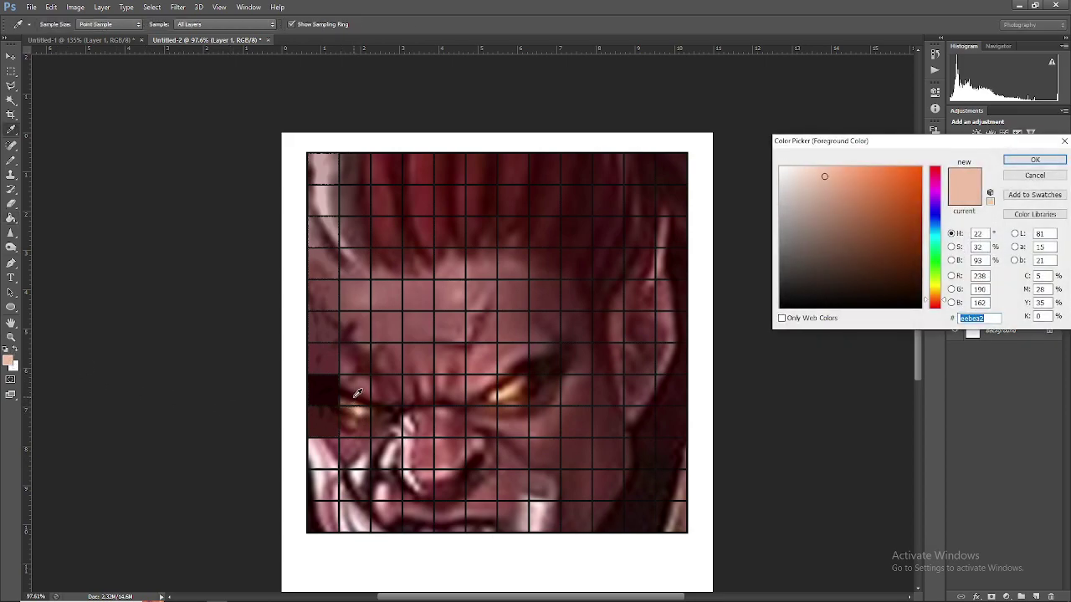
pyautogui.click(361, 385)
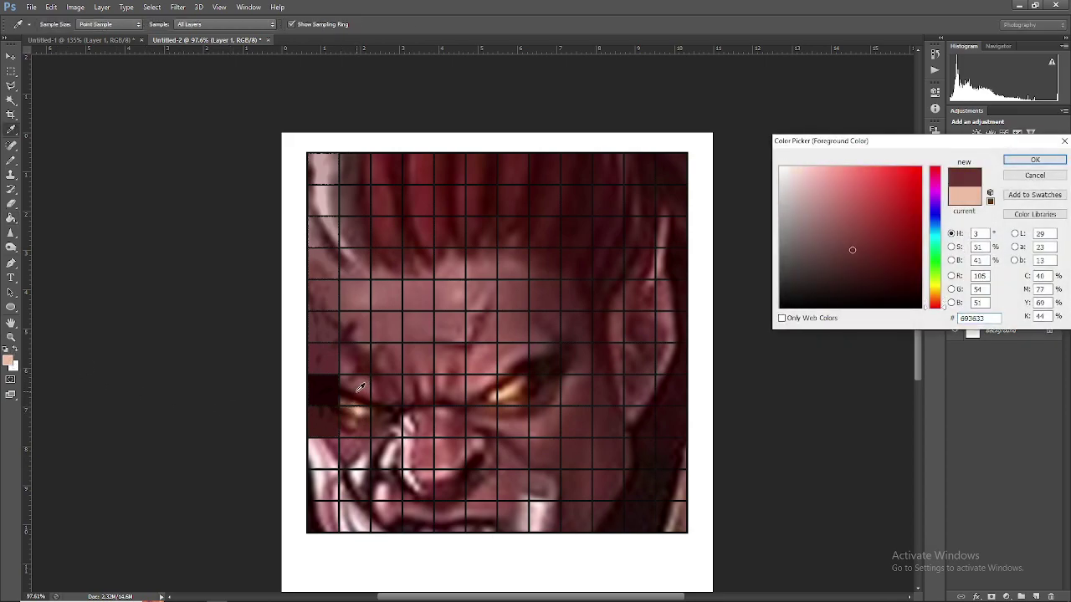
pyautogui.click(359, 398)
pyautogui.click(364, 388)
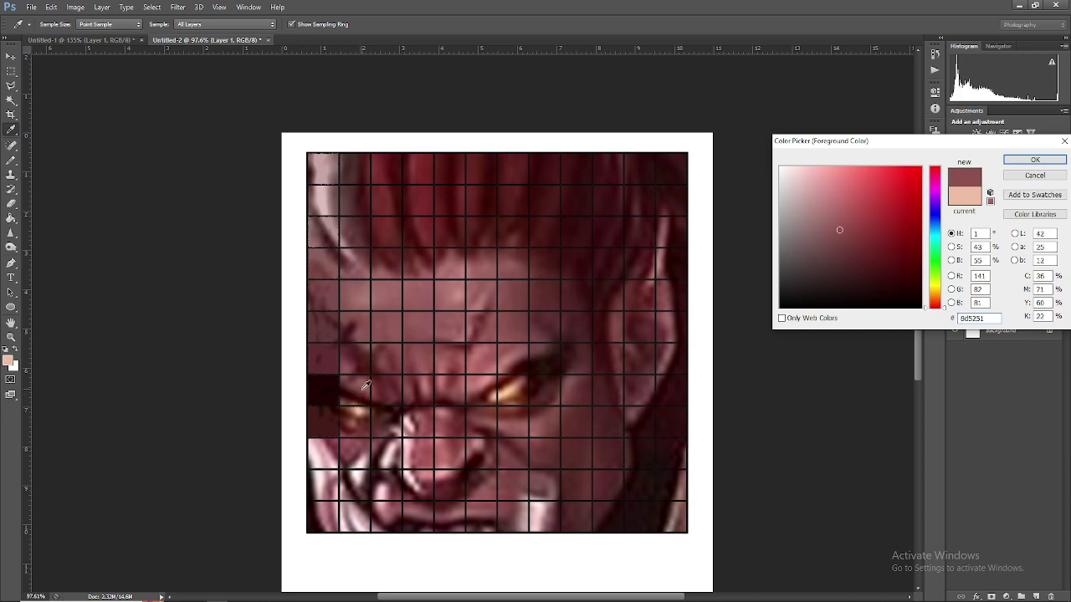
pyautogui.click(364, 385)
pyautogui.press('Return')
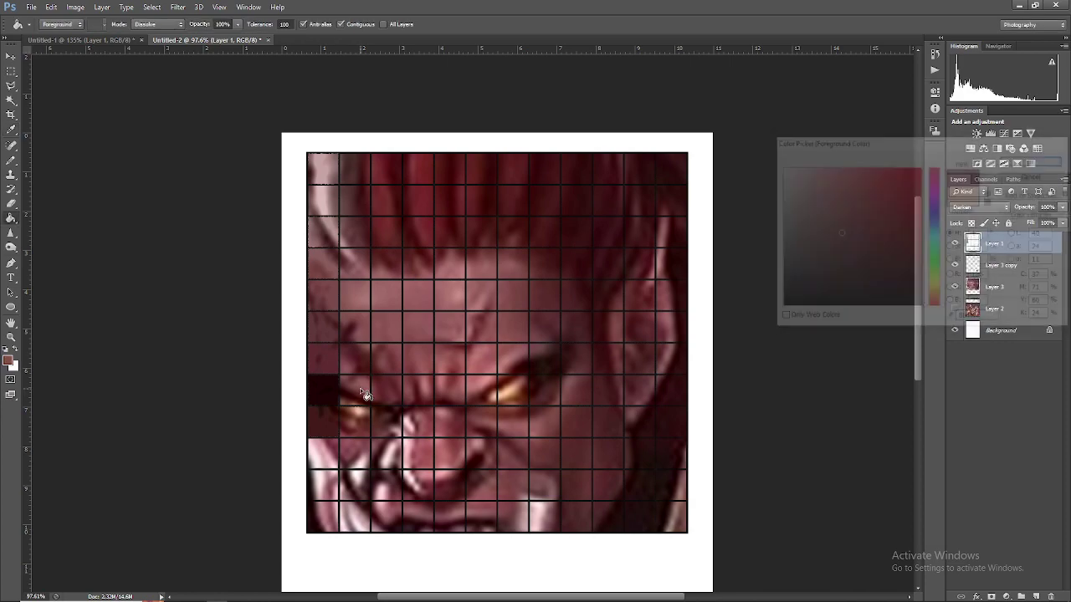
# Fill the tenth and eleventh cells of the first column with the light pinks sampled from the tusk area.
pyautogui.click(10, 363)
pyautogui.click(329, 452)
pyautogui.press('Return')
pyautogui.click(8, 362)
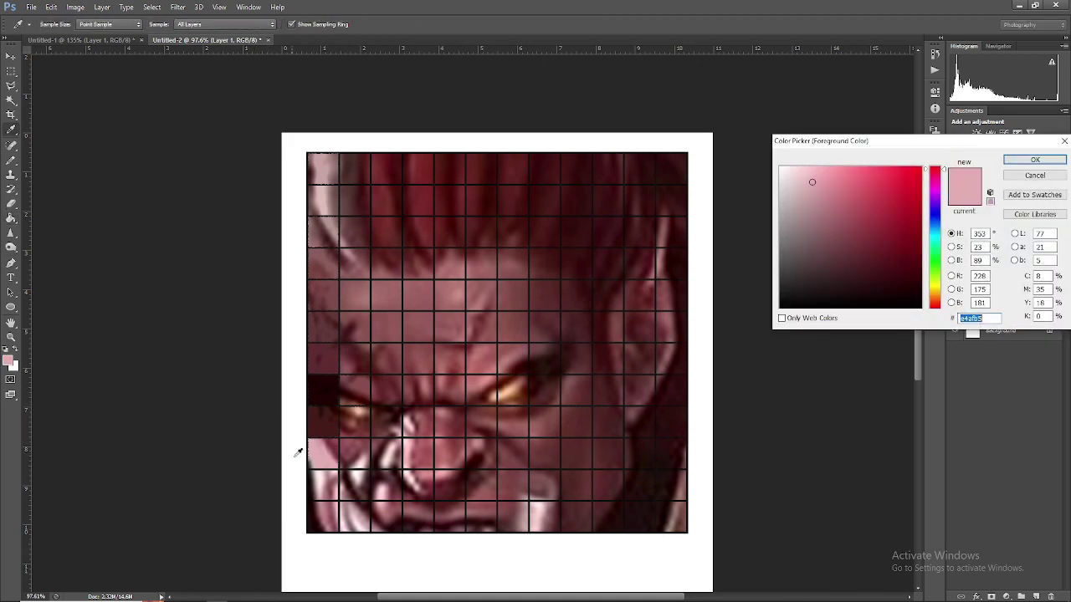
pyautogui.click(334, 484)
pyautogui.press('Return')
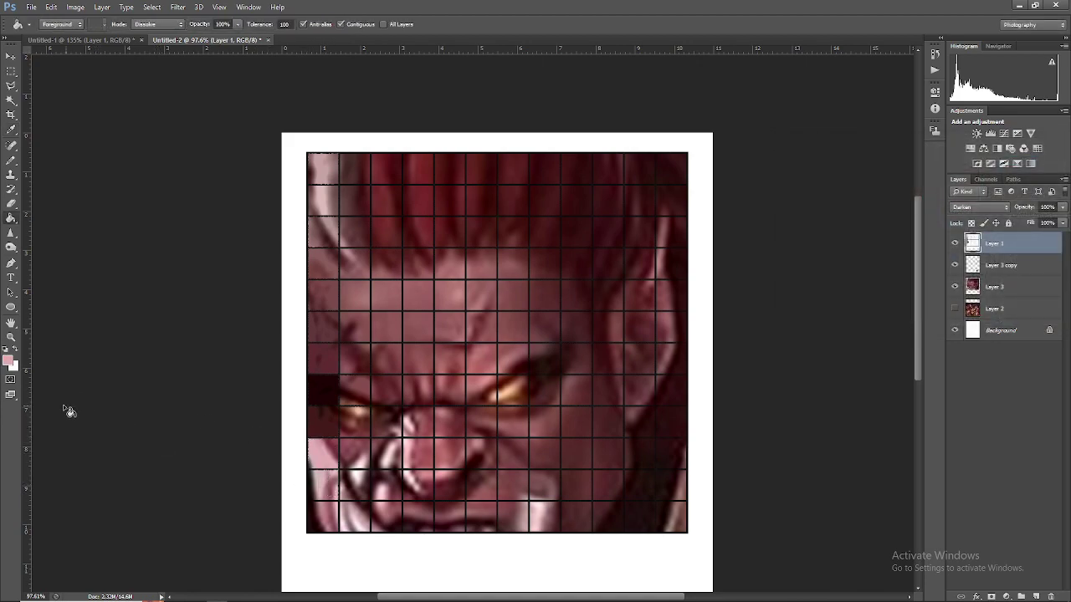
# Fill the bottom cells of the first and second columns with the sampled pinks #ba838a and #bc989b.
pyautogui.click(8, 362)
pyautogui.click(327, 508)
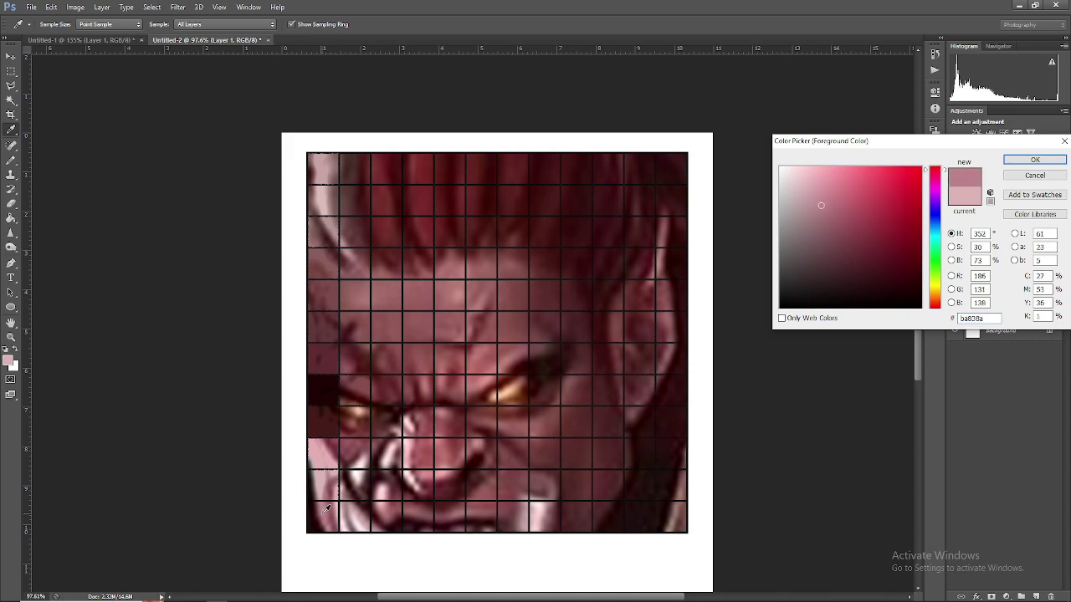
pyautogui.press('Return')
pyautogui.click(5, 370)
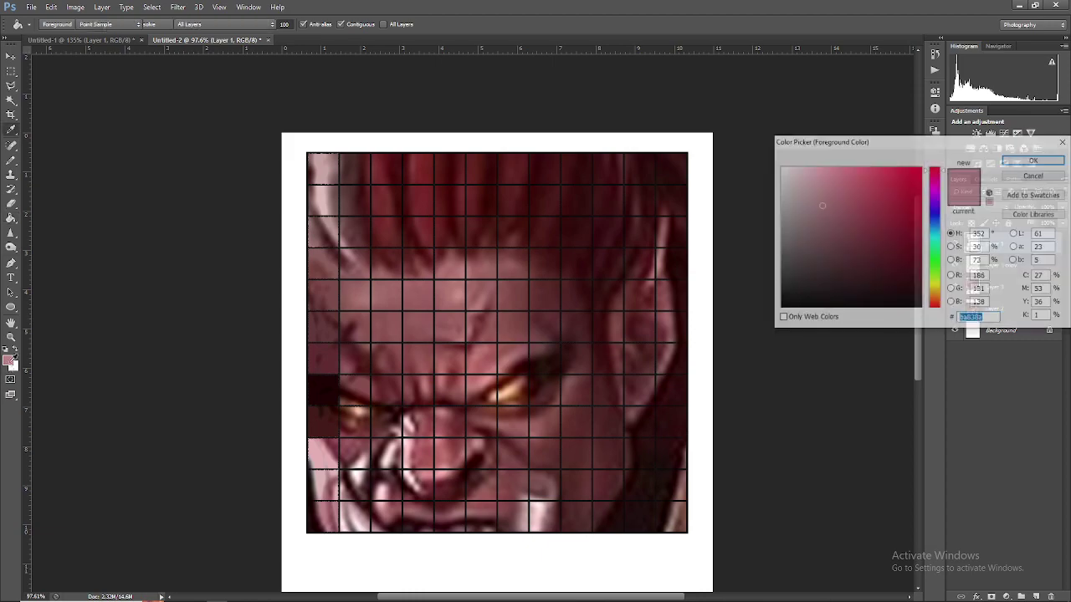
pyautogui.click(362, 510)
pyautogui.press('Return')
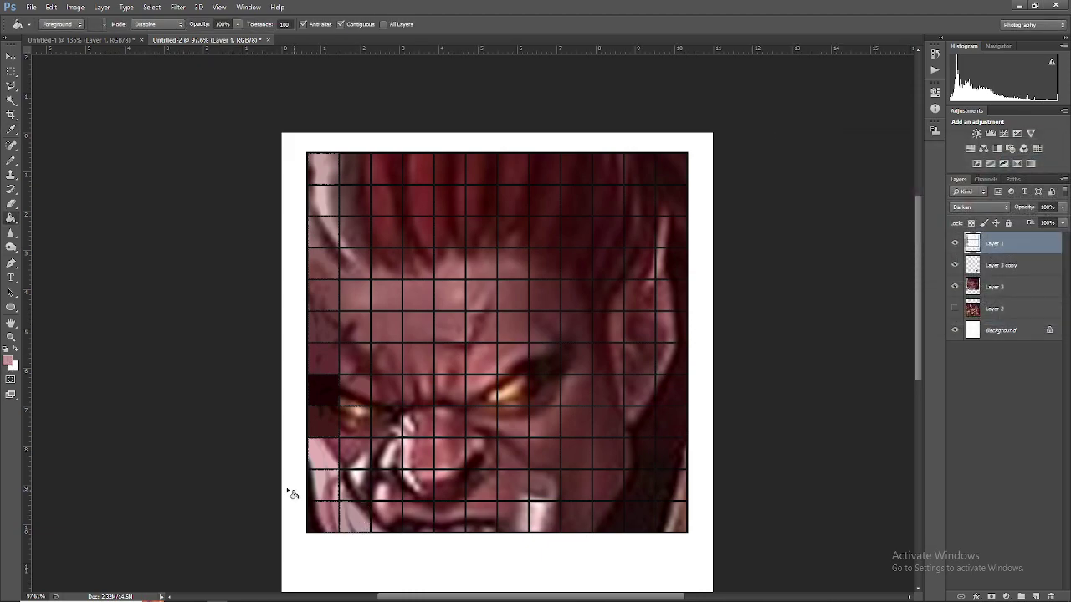
# Fill the second-column cells in the eleventh and tenth rows with the sampled greyish pink and dusty rose #8c5358.
pyautogui.click(7, 366)
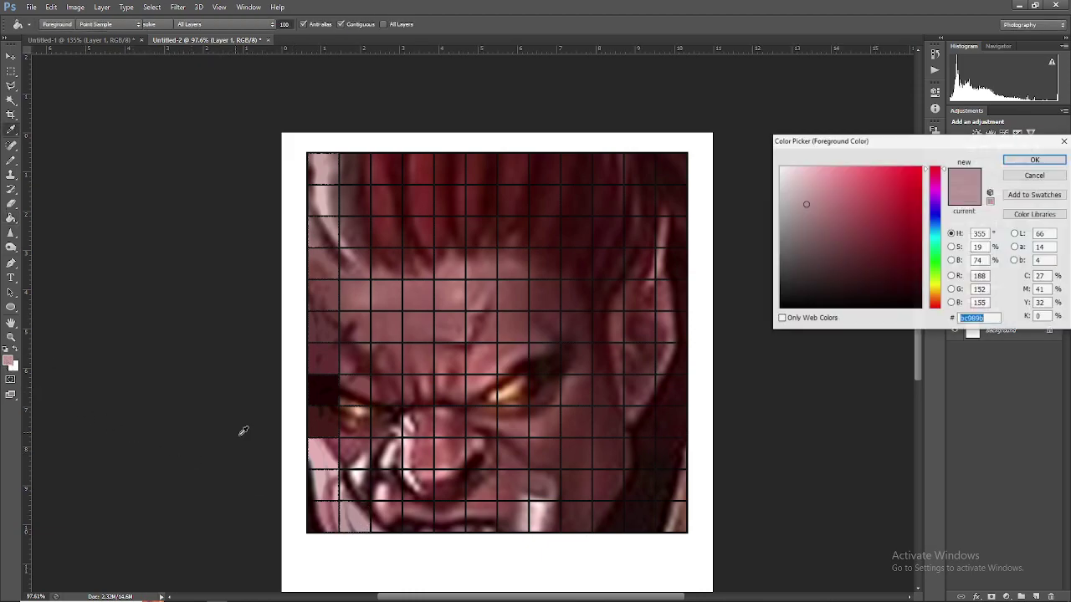
pyautogui.click(367, 471)
pyautogui.press('Return')
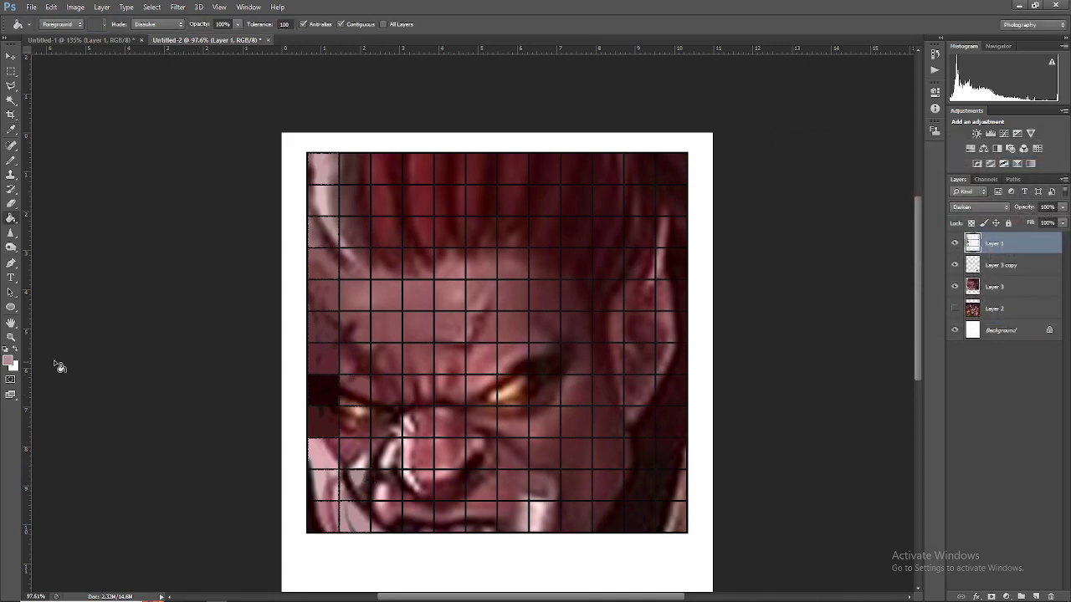
pyautogui.click(6, 364)
pyautogui.click(358, 455)
pyautogui.press('Return')
# Fill the third-column cells in the ninth and eighth rows with the sampled dark brown #4f2a23 and a dark red.
pyautogui.click(8, 362)
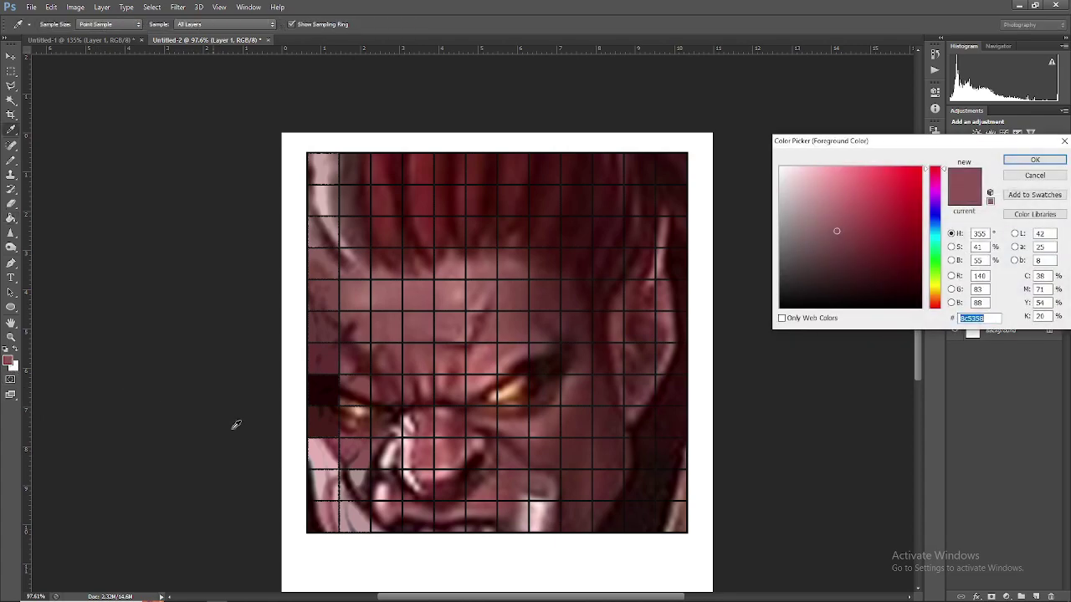
pyautogui.click(383, 416)
pyautogui.press('Return')
pyautogui.click(8, 362)
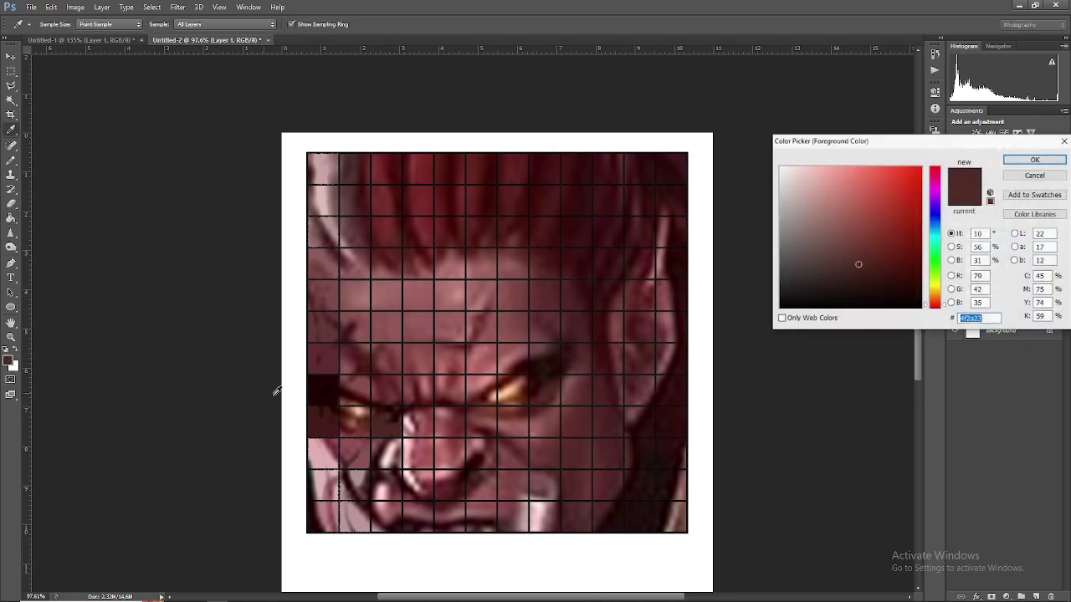
pyautogui.click(364, 384)
pyautogui.click(386, 385)
pyautogui.press('Return')
pyautogui.press('g')
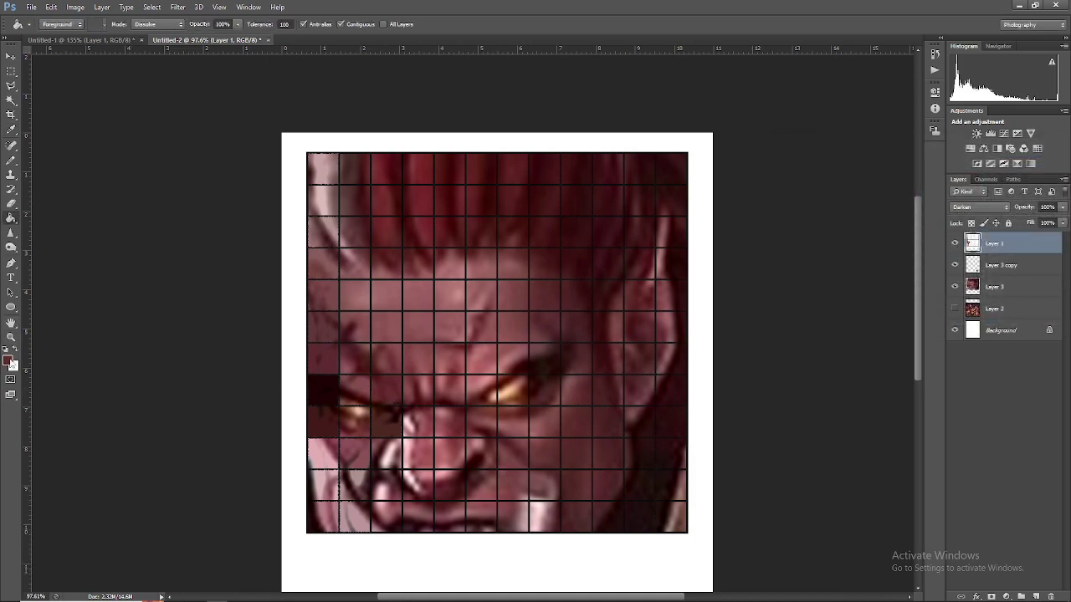
# Fill the second-column cells in the seventh and sixth rows with the dark reds sampled behind them.
pyautogui.click(9, 361)
pyautogui.click(358, 367)
pyautogui.press('Return')
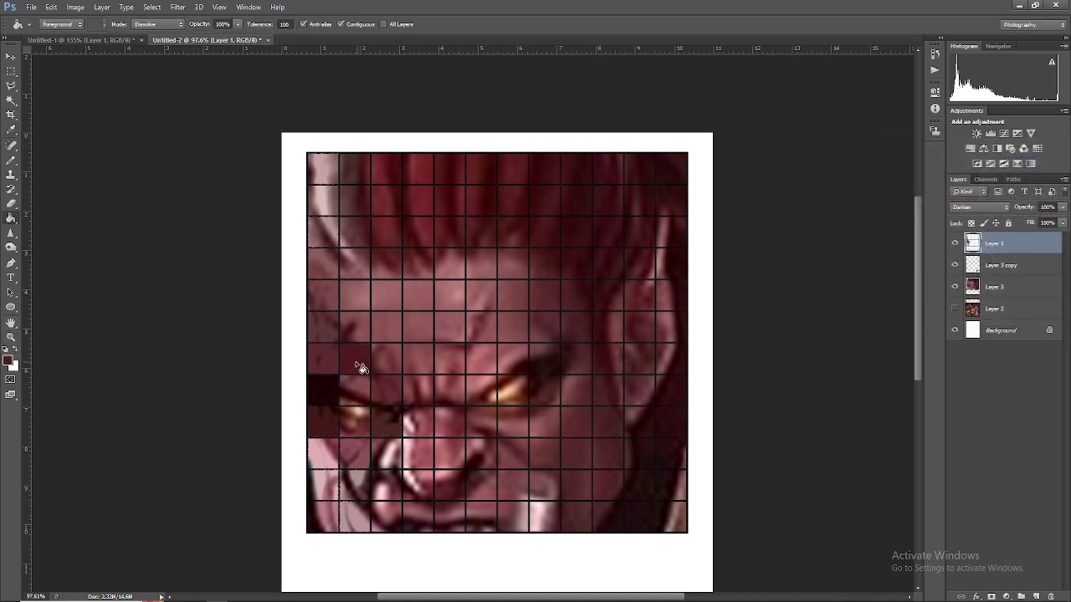
pyautogui.click(9, 361)
pyautogui.click(364, 325)
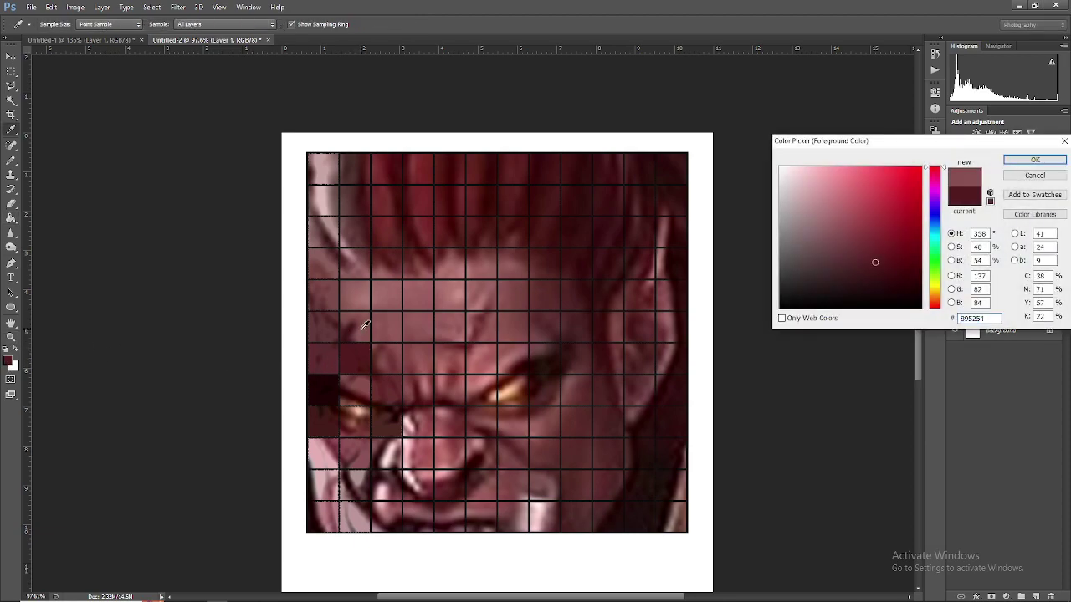
pyautogui.press('Return')
pyautogui.click(9, 361)
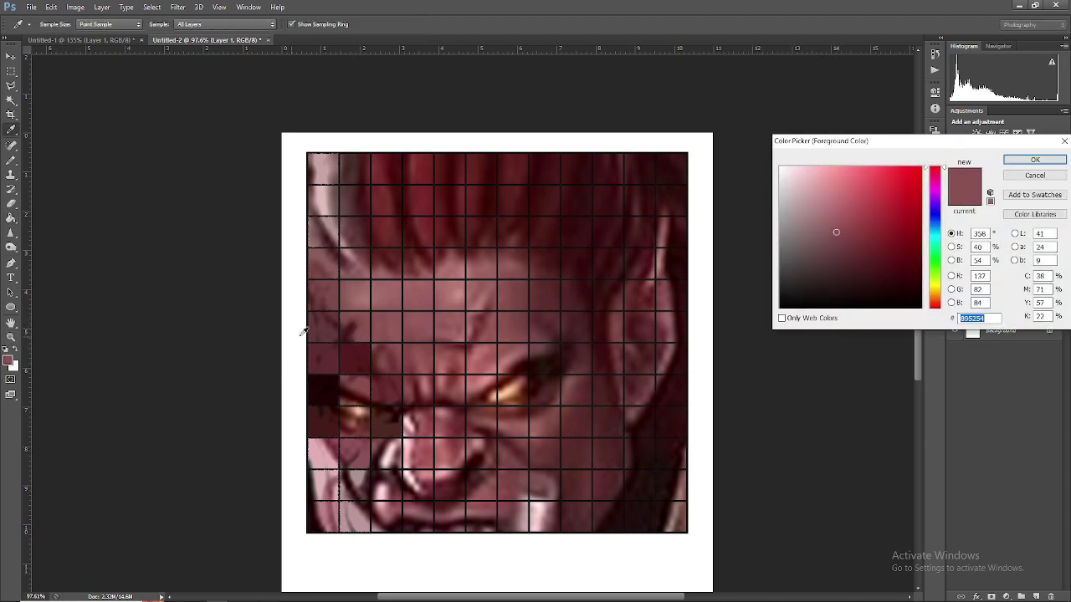
pyautogui.click(358, 325)
pyautogui.press('Return')
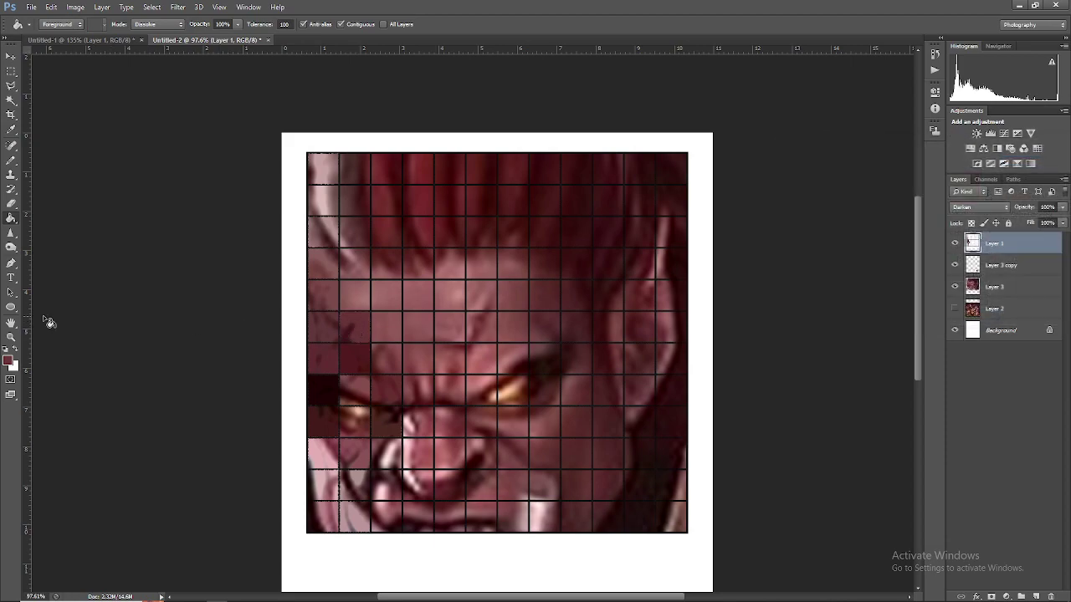
# Fill the second-column cells in the fifth and fourth rows with the dusty pinks sampled from the forehead, using #946668 for the fourth.
pyautogui.click(9, 361)
pyautogui.click(360, 295)
pyautogui.press('Return')
pyautogui.click(9, 361)
pyautogui.click(360, 269)
pyautogui.press('Return')
pyautogui.hotkey('alt', 'Tab')
pyautogui.hotkey('alt', 'Tab')
pyautogui.hotkey('alt', 'Tab')
pyautogui.click(10, 361)
pyautogui.click(358, 259)
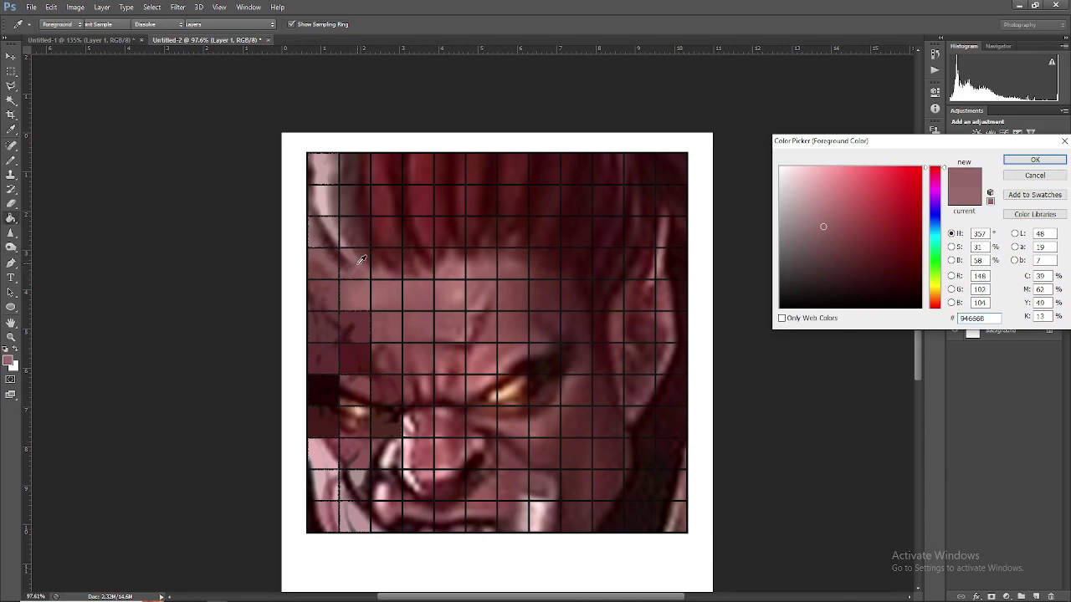
pyautogui.press('Return')
# Fill the second-column cells in the third, second and first rows with the sampled hair tones #5b3534, #3f1416 and #43211e.
pyautogui.click(10, 360)
pyautogui.click(360, 229)
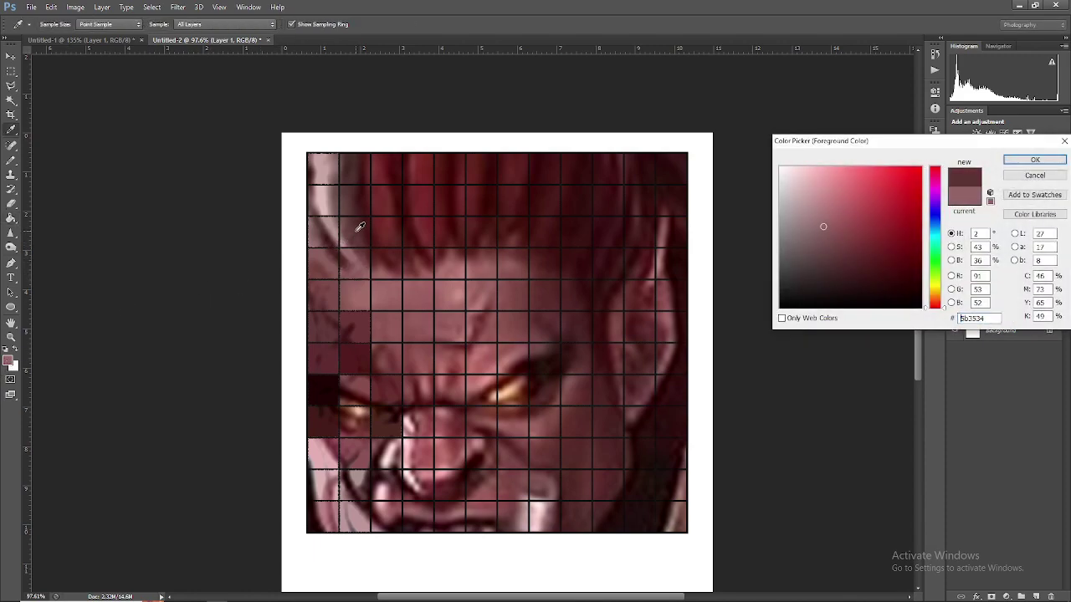
pyautogui.press('Return')
pyautogui.click(10, 360)
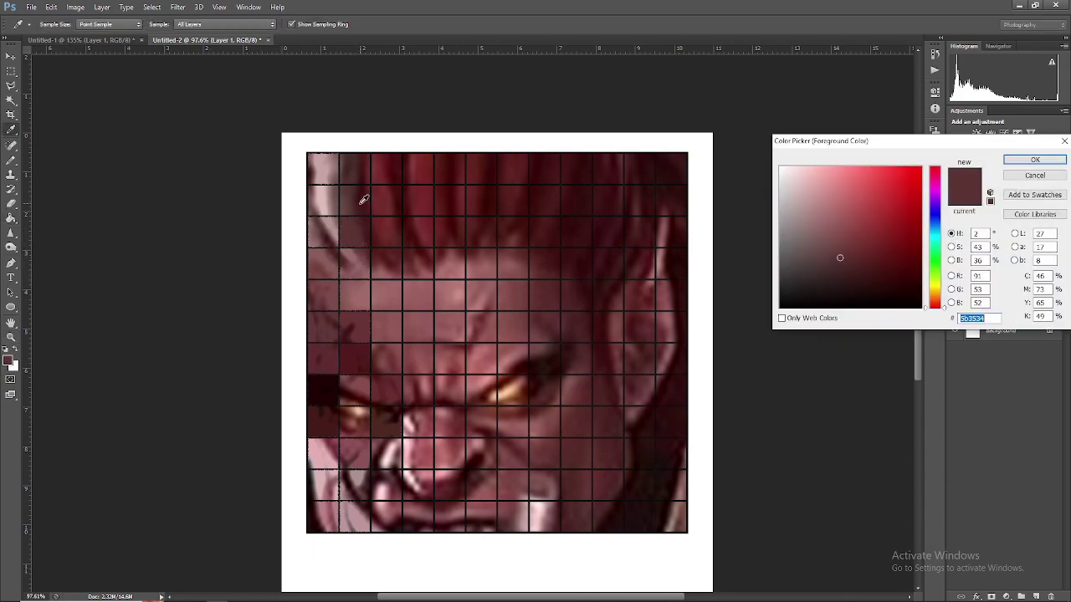
pyautogui.click(360, 207)
pyautogui.press('Return')
pyautogui.click(10, 360)
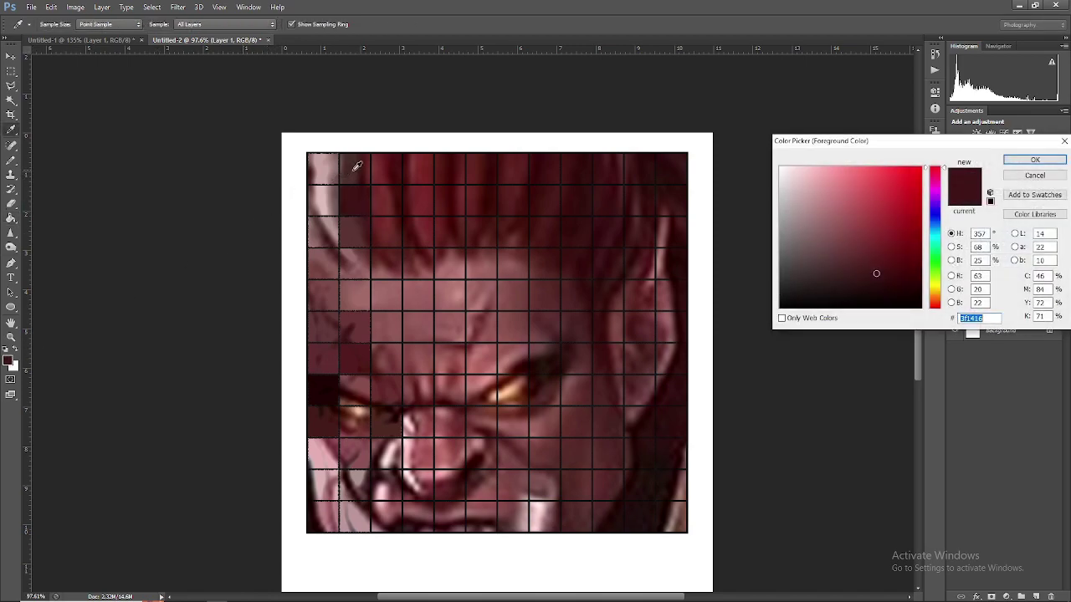
pyautogui.click(358, 166)
pyautogui.press('Return')
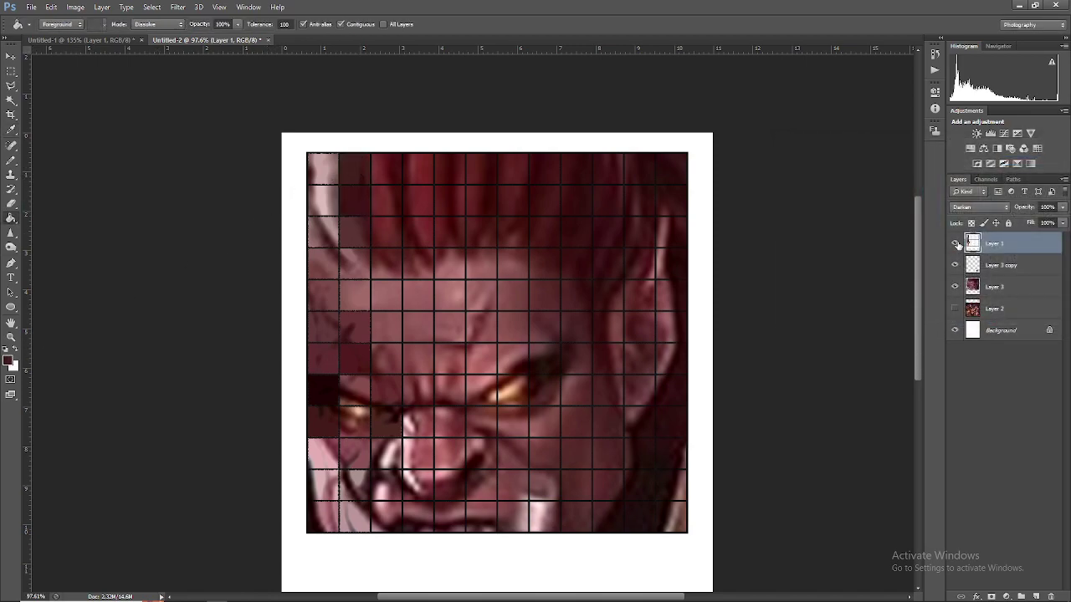
# Hide and show the face image on Layer 3 to examine the cells filled so far.
pyautogui.click(955, 244)
pyautogui.click(955, 244)
pyautogui.click(955, 286)
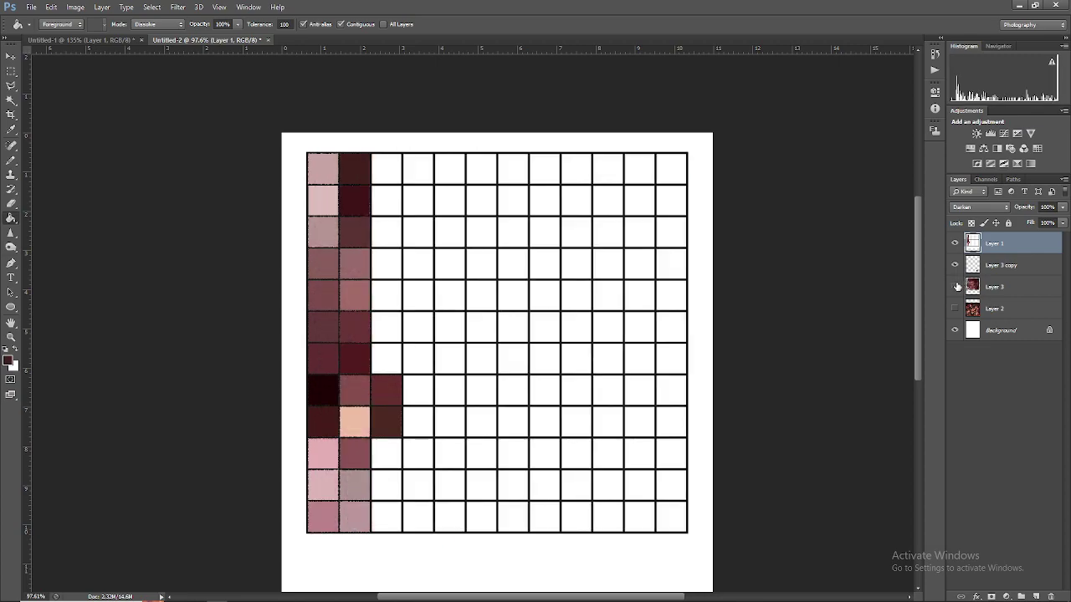
pyautogui.click(955, 286)
pyautogui.click(955, 286)
pyautogui.click(955, 286)
# Fill the third column's twelfth and eleventh cells with the sampled pink and dark mauve, and move Layer 3 above Layer 3 copy.
pyautogui.click(8, 360)
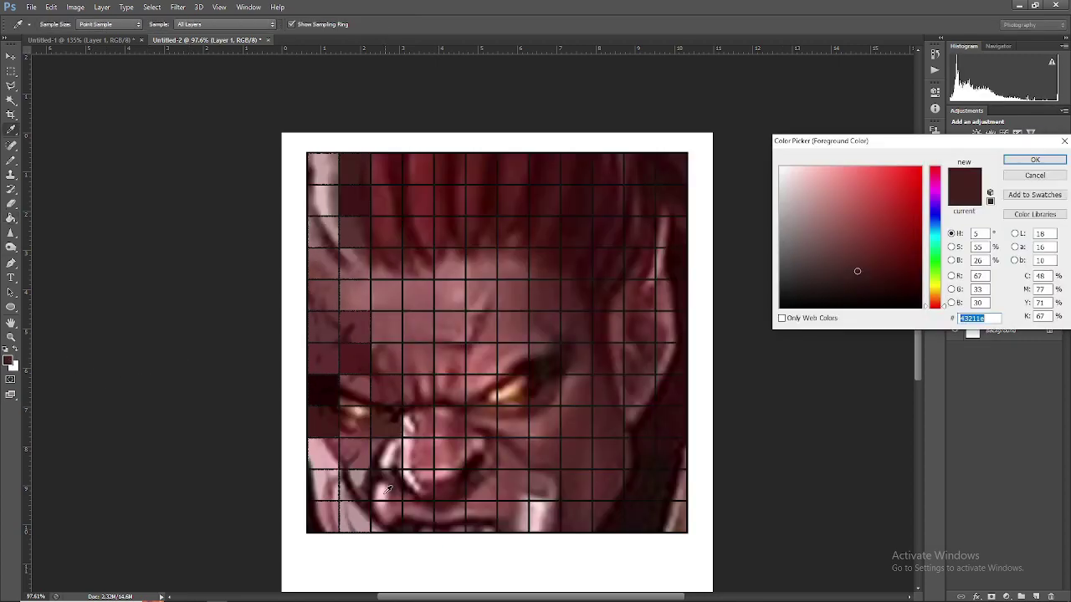
pyautogui.press('Return')
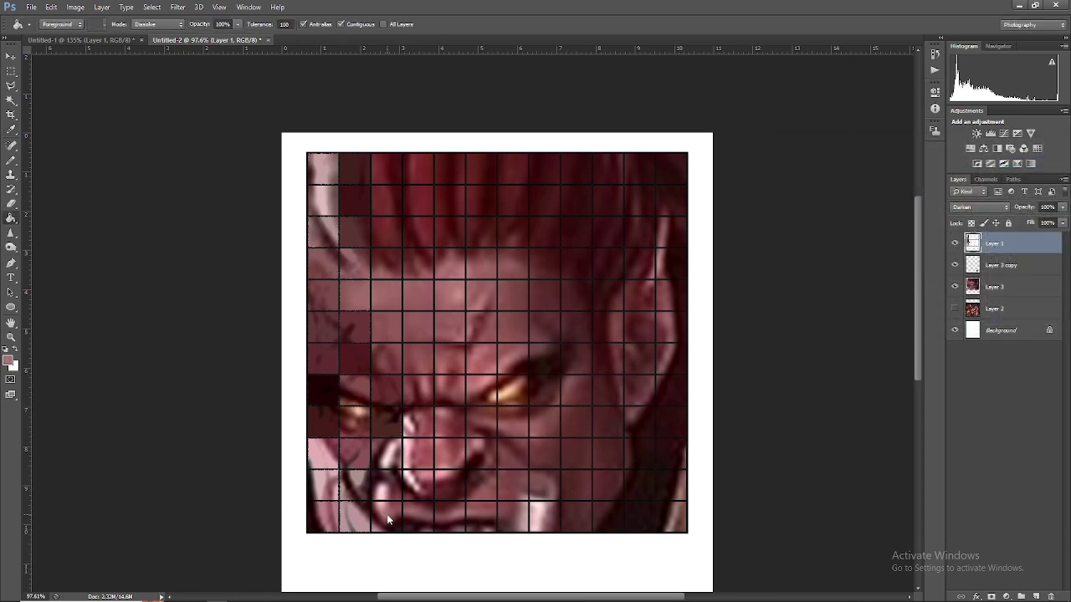
pyautogui.click(8, 361)
pyautogui.click(393, 491)
pyautogui.press('Return')
pyautogui.moveTo(994, 286); pyautogui.dragTo(994, 259)
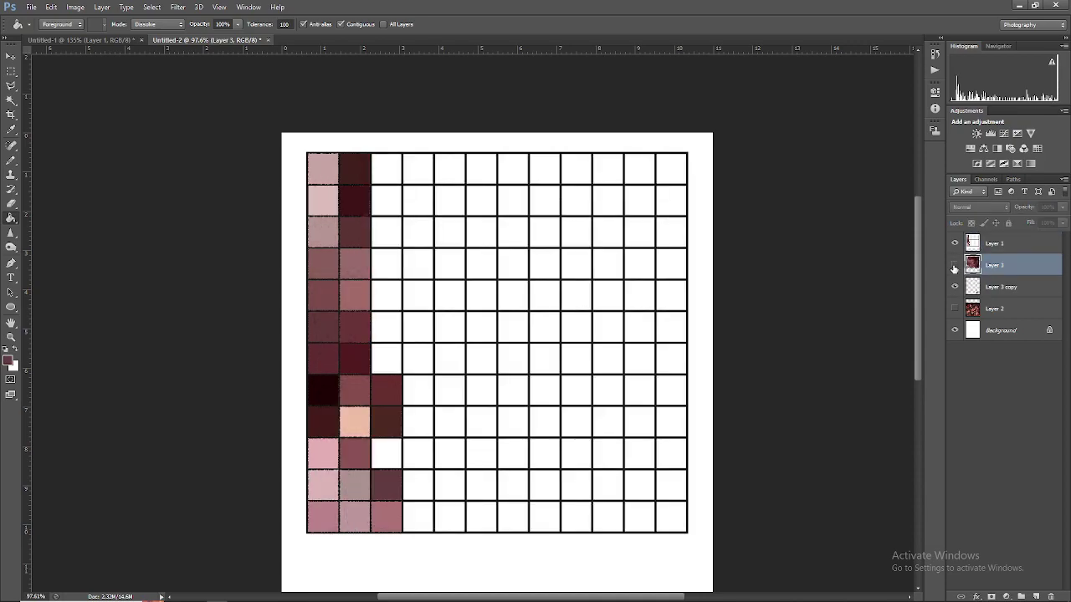
# Sample light pink #e1bfbe for the third column's tenth cell, undo the stray fill on Layer 3, and apply it on Layer 1.
pyautogui.click(9, 361)
pyautogui.click(392, 448)
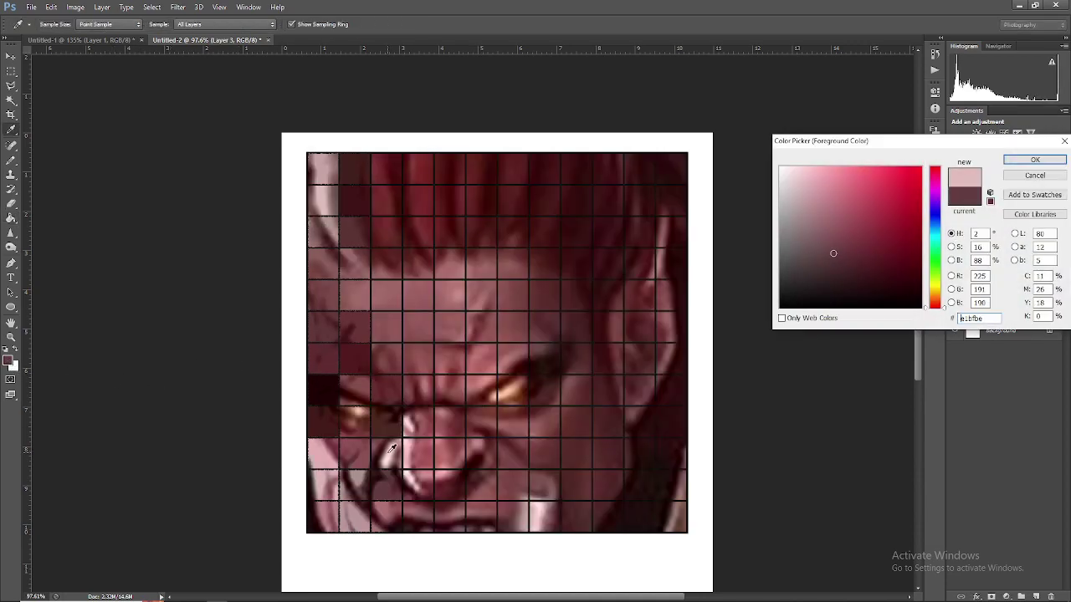
pyautogui.press('Return')
pyautogui.click(391, 459)
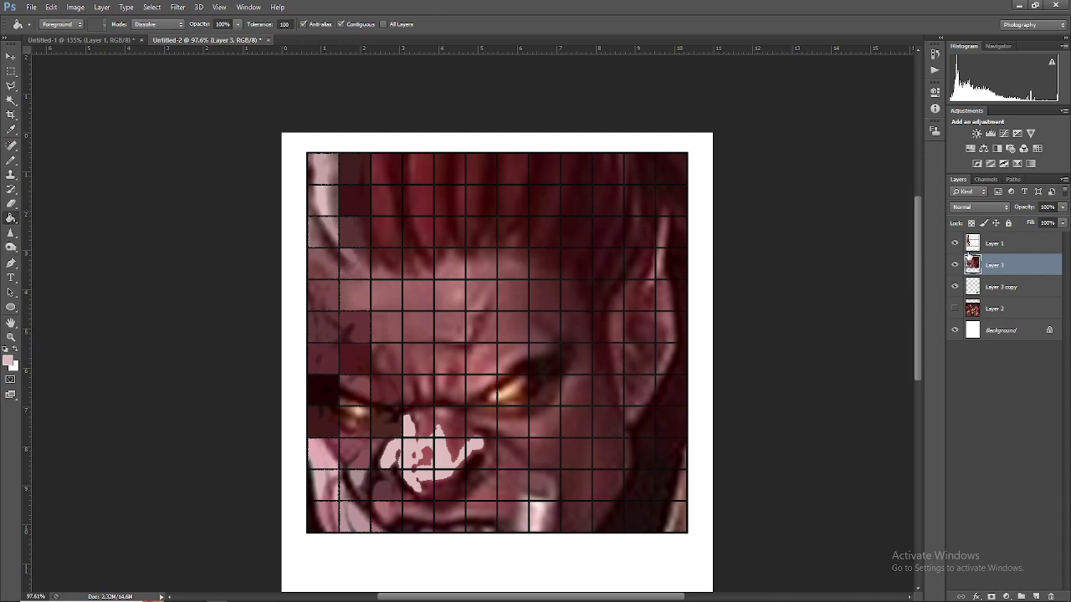
pyautogui.hotkey('ctrl', 'z')
pyautogui.click(969, 247)
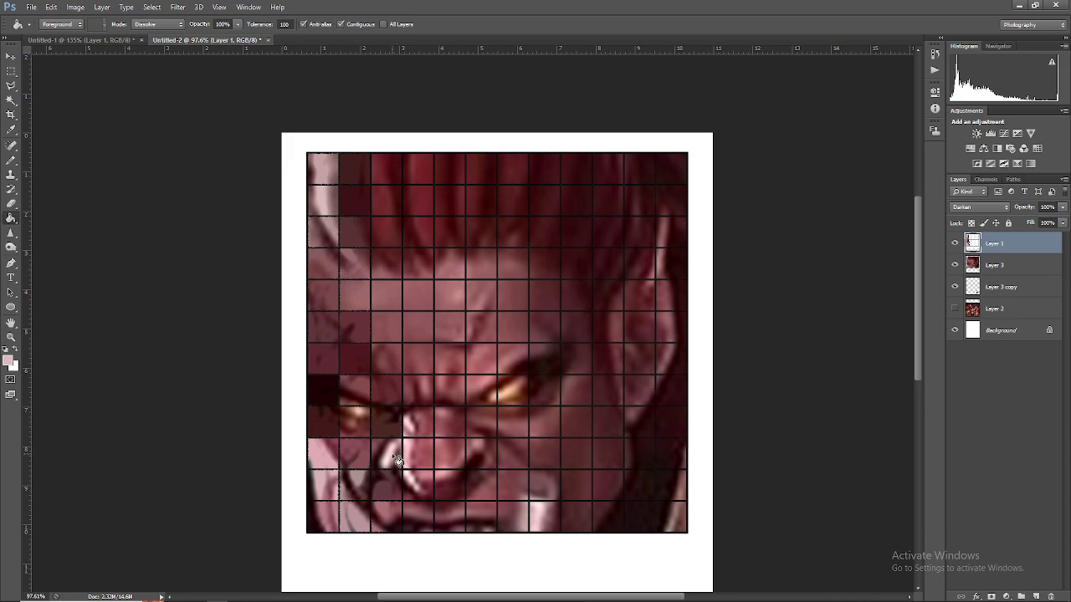
# Fill the third-column cells in the seventh and sixth rows with the sampled reddish brown #78403f and a dusty rose.
pyautogui.click(8, 361)
pyautogui.click(387, 357)
pyautogui.press('Return')
pyautogui.click(8, 361)
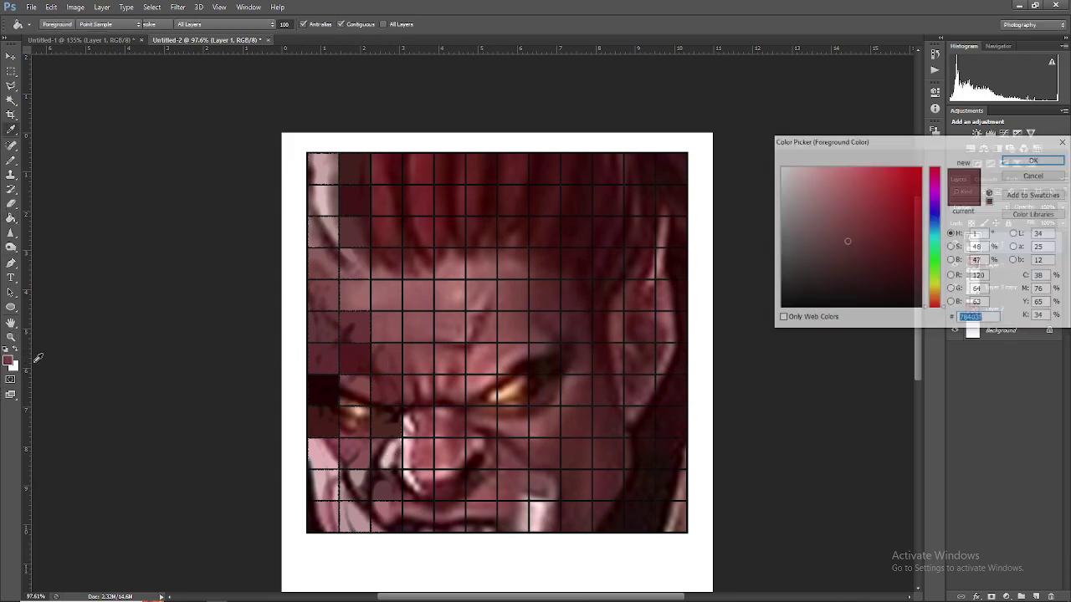
pyautogui.click(393, 323)
pyautogui.press('Return')
pyautogui.click(9, 361)
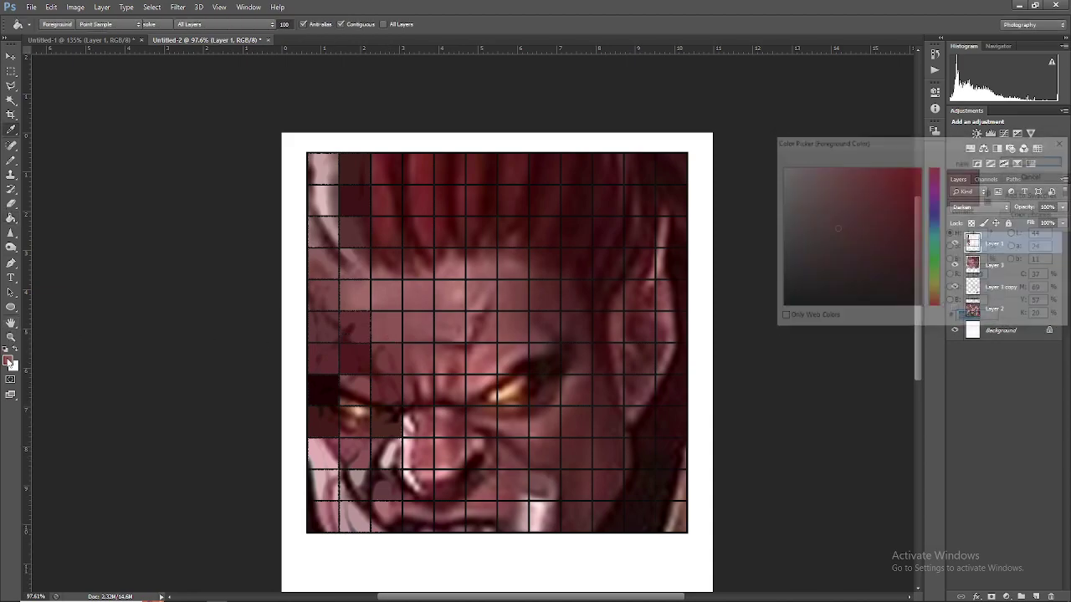
pyautogui.press('Return')
pyautogui.press('g')
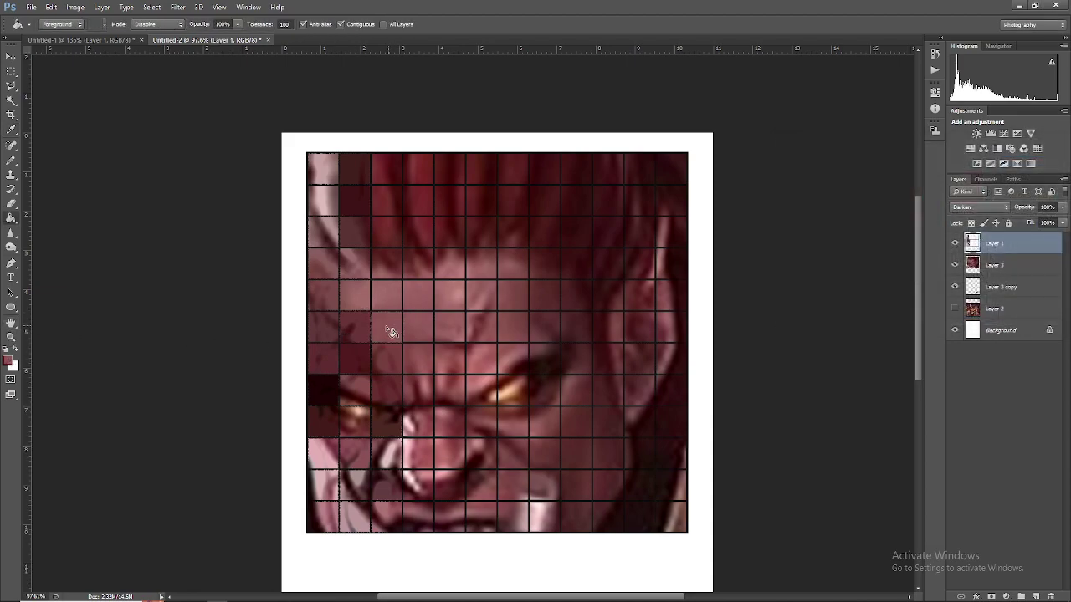
# Fill the third-column cells in the fifth and fourth rows with the sampled forehead pink and dark red #582020.
pyautogui.click(9, 360)
pyautogui.click(394, 303)
pyautogui.press('Return')
pyautogui.click(9, 360)
pyautogui.click(389, 265)
pyautogui.click(394, 258)
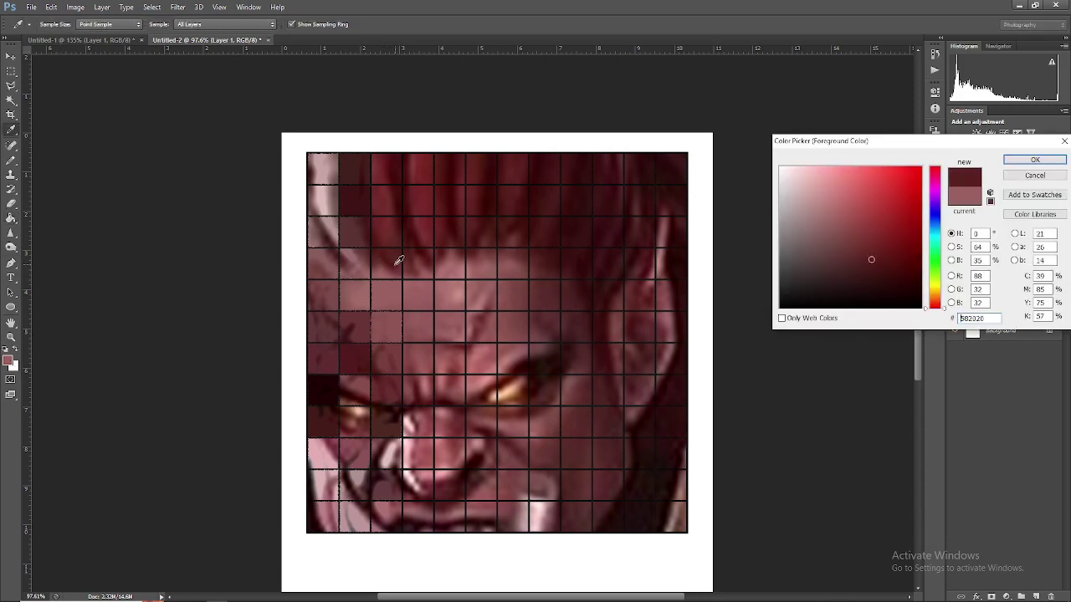
pyautogui.press('Return')
# Fill the top three cells of the third column with the sampled hair reds, using #722e2b for the third row.
pyautogui.click(8, 359)
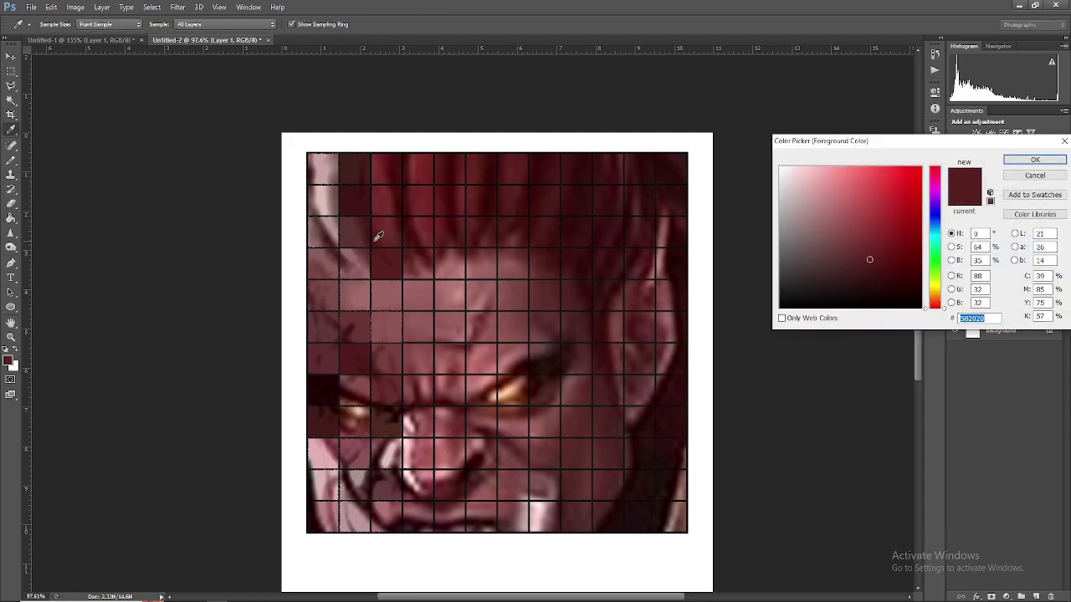
pyautogui.press('Return')
pyautogui.press('g')
pyautogui.click(9, 360)
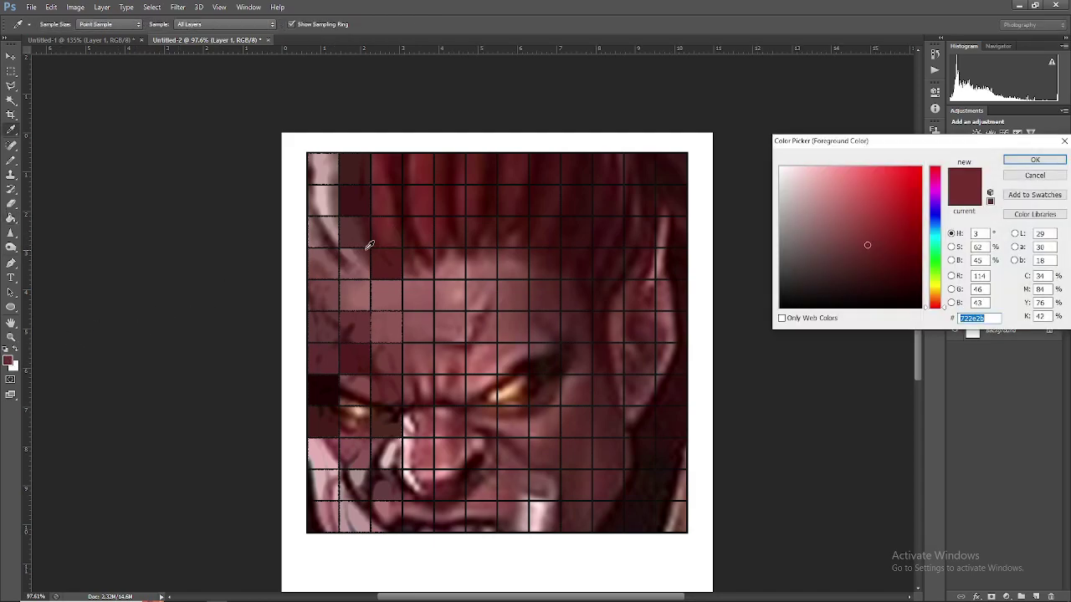
pyautogui.click(386, 177)
pyautogui.press('Return')
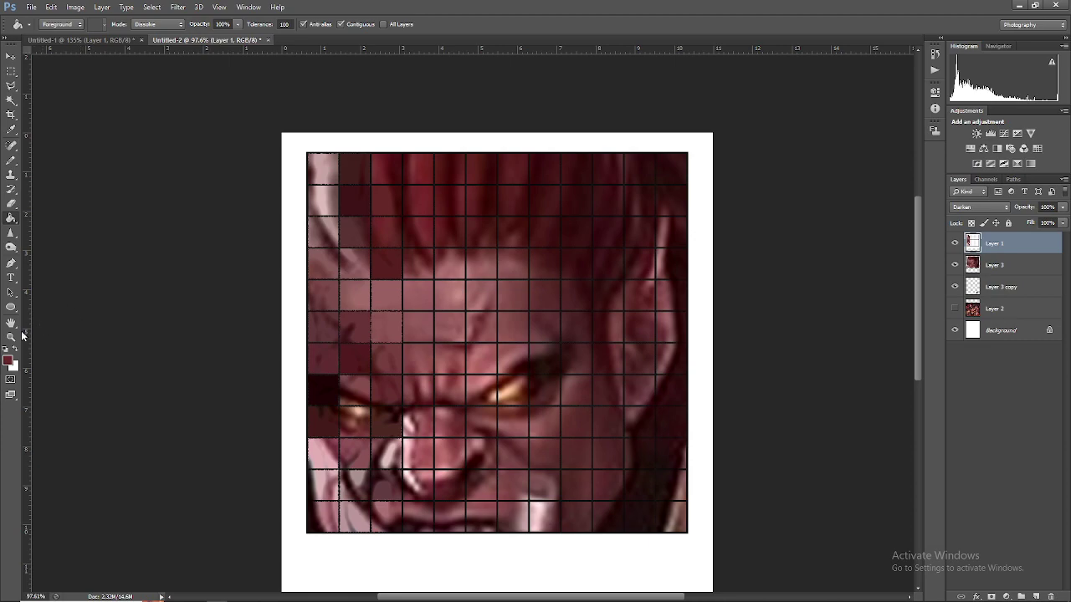
pyautogui.click(9, 360)
pyautogui.press('Return')
pyautogui.click(956, 264)
pyautogui.click(956, 264)
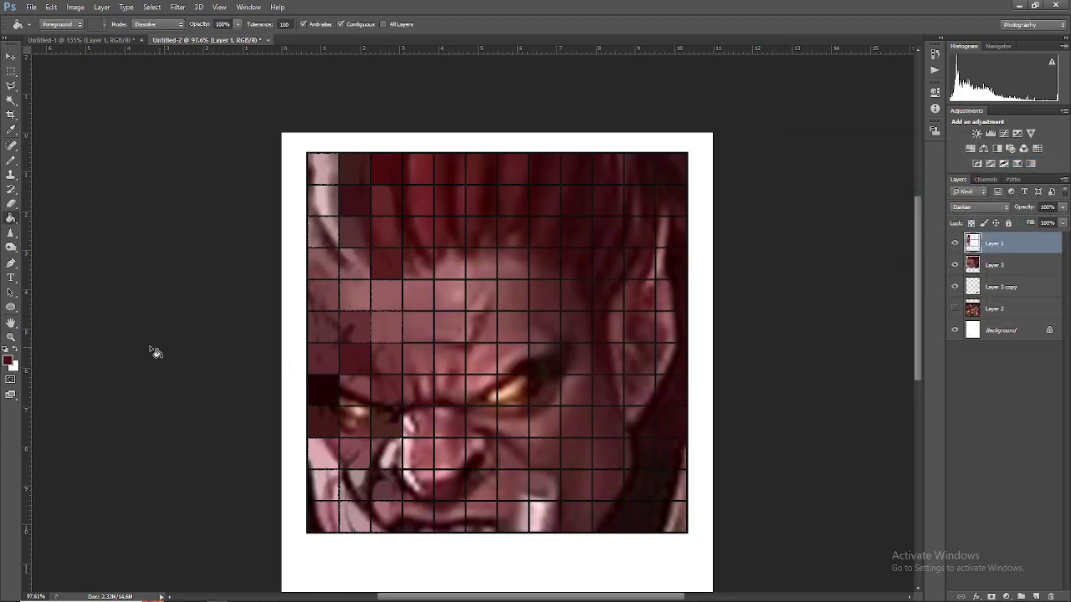
# Fill the top three cells of the fourth column with the sampled hair reds, using #7b2725 and #782828 for the first two.
pyautogui.click(9, 360)
pyautogui.click(425, 170)
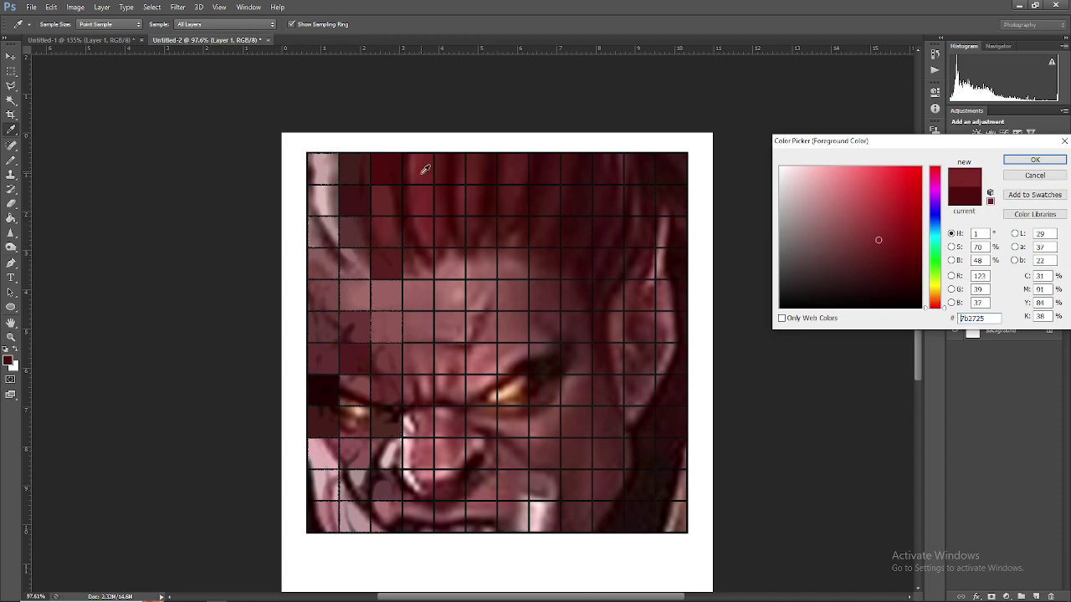
pyautogui.press('Return')
pyautogui.click(8, 361)
pyautogui.click(430, 201)
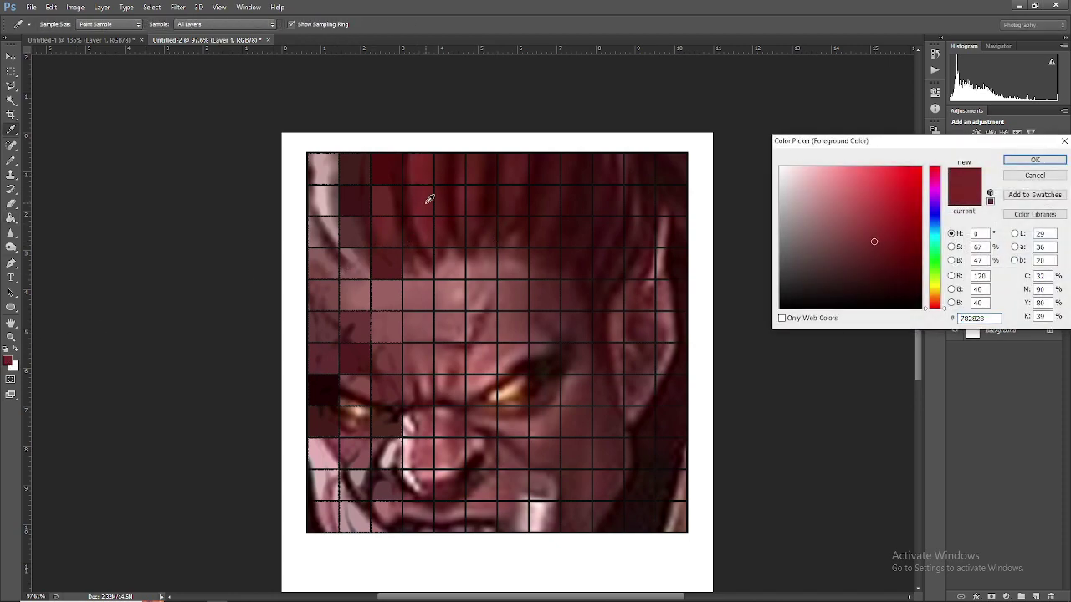
pyautogui.press('Return')
pyautogui.click(9, 360)
pyautogui.click(429, 232)
pyautogui.press('Return')
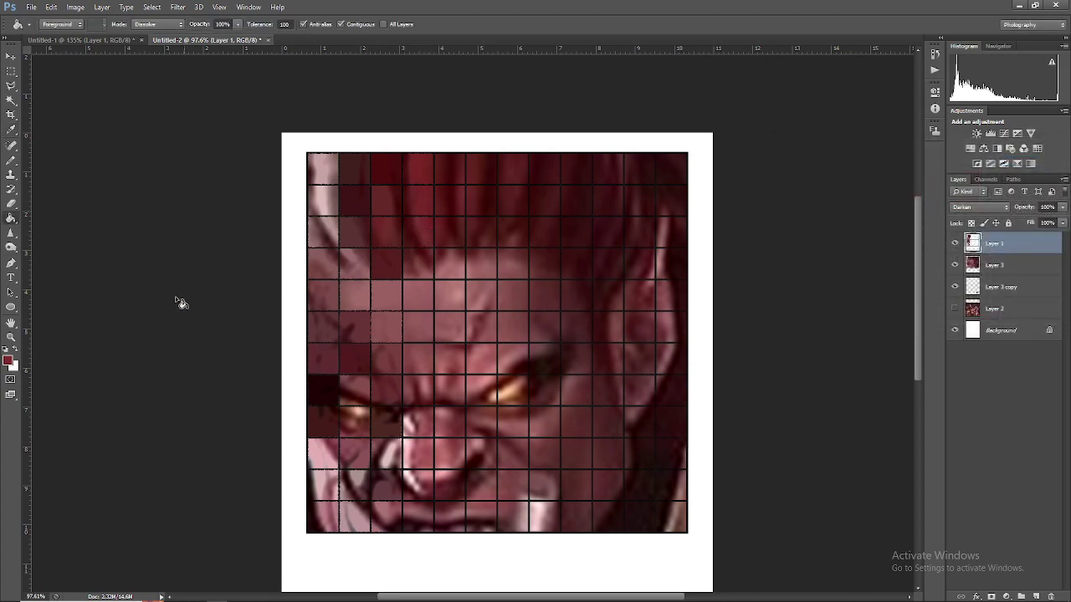
# Fill the fourth-column cells in the fourth and fifth rows with the forehead colours sampled behind them.
pyautogui.click(9, 361)
pyautogui.click(428, 259)
pyautogui.press('Return')
pyautogui.click(9, 361)
pyautogui.click(427, 292)
pyautogui.press('Return')
# Fill the fourth-column cells in the sixth and seventh rows with the sampled skin tones, using #945655 for the seventh.
pyautogui.click(9, 361)
pyautogui.click(421, 332)
pyautogui.press('Return')
pyautogui.click(8, 361)
pyautogui.click(427, 364)
pyautogui.press('Return')
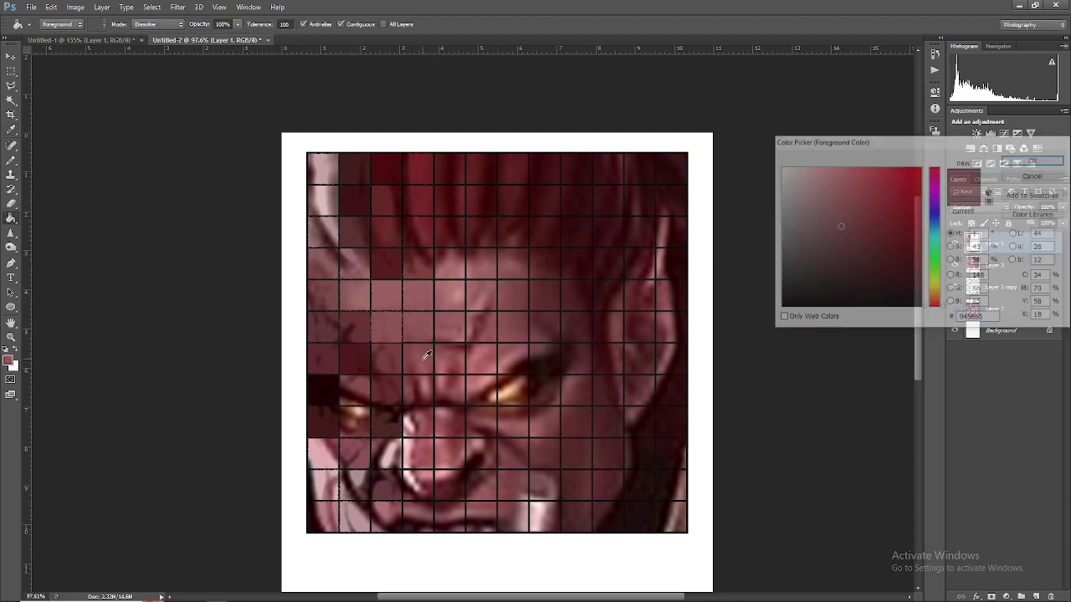
# Fill the lower fourth-column cells from the eighth row down with the sampled brow and nose colours, using #a65656 for the tenth row.
pyautogui.click(8, 362)
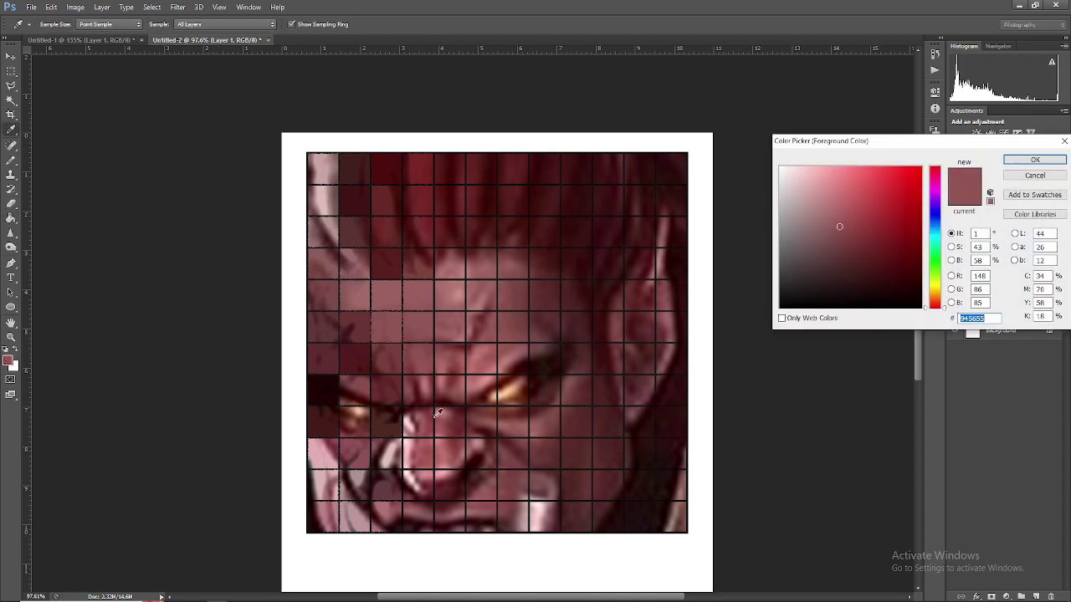
pyautogui.click(428, 386)
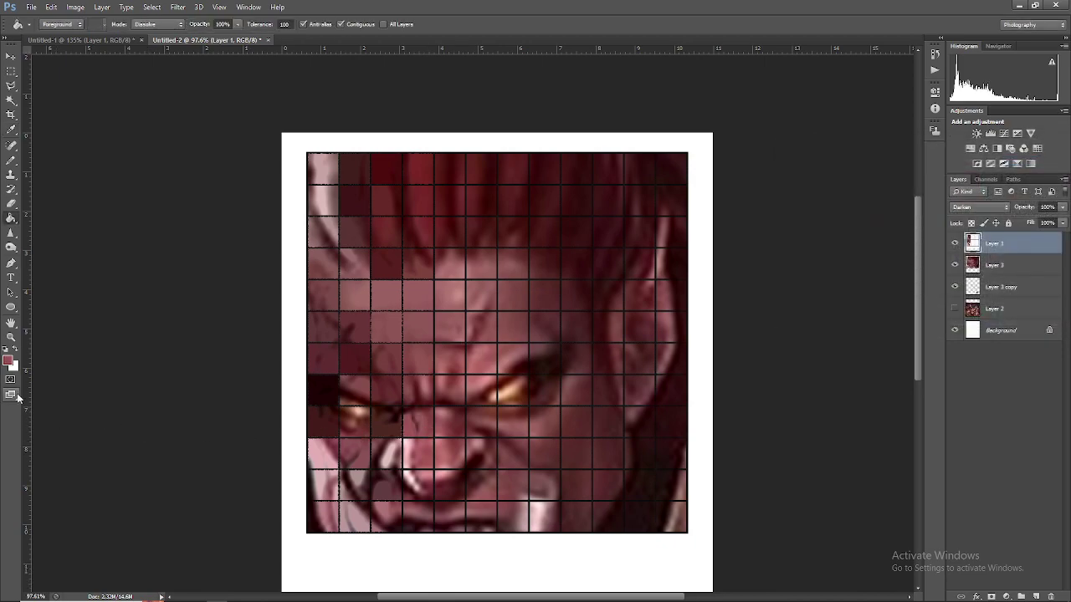
pyautogui.click(428, 450)
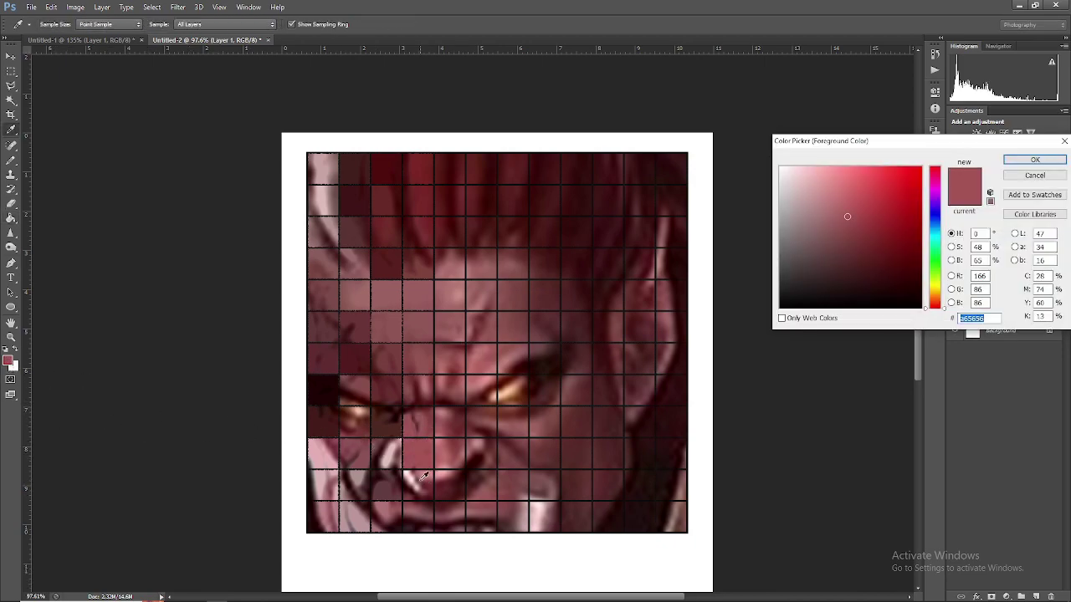
pyautogui.click(425, 476)
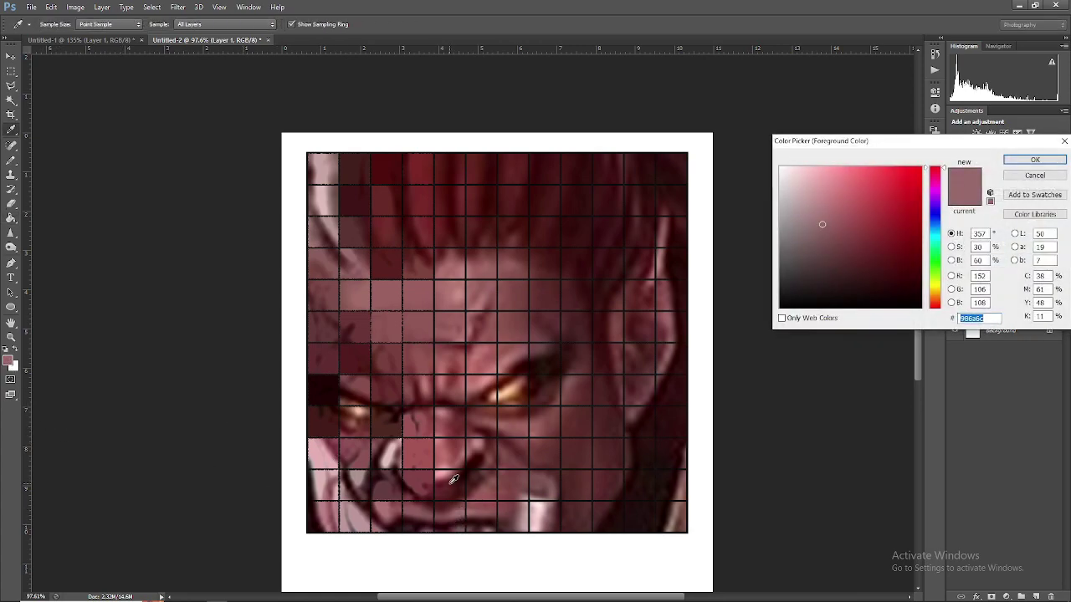
# Fill the fifth-column cells in the eleventh, tenth and ninth rows with sampled nose colours, using #aa605c for the tenth and #7f4141 for the ninth.
pyautogui.click(452, 479)
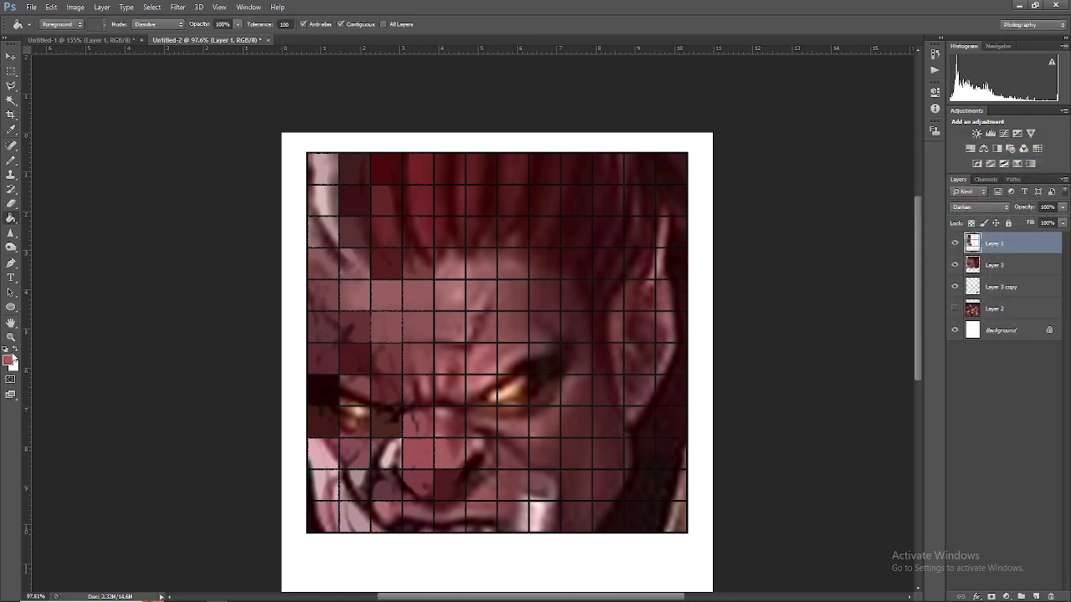
pyautogui.click(9, 359)
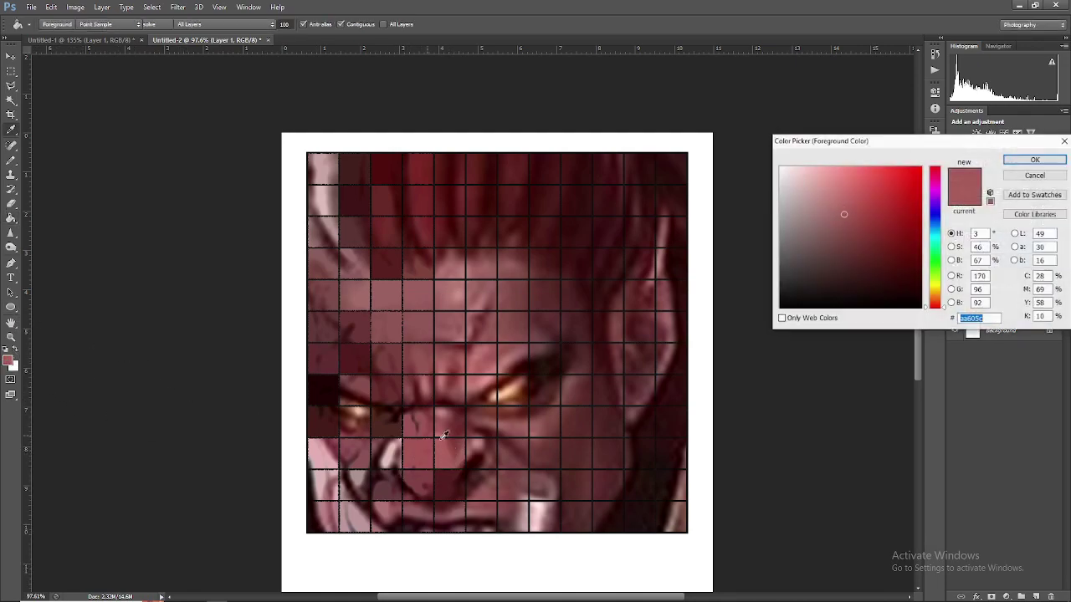
pyautogui.click(454, 450)
pyautogui.click(452, 418)
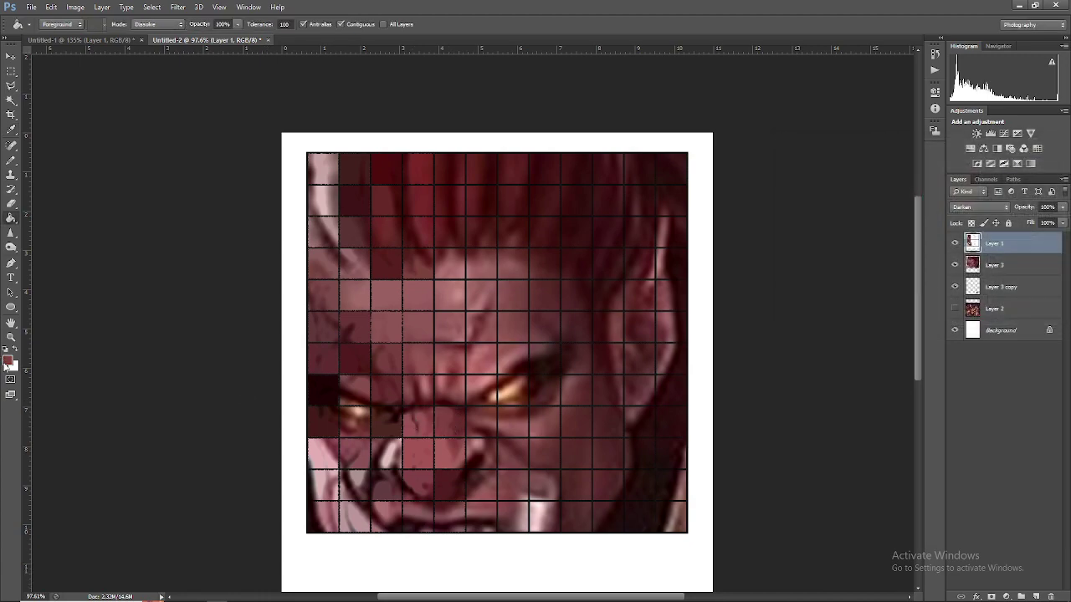
# Fill the fifth-column cells in the eighth and seventh rows with the sampled #8b4c4a and #975552.
pyautogui.click(8, 363)
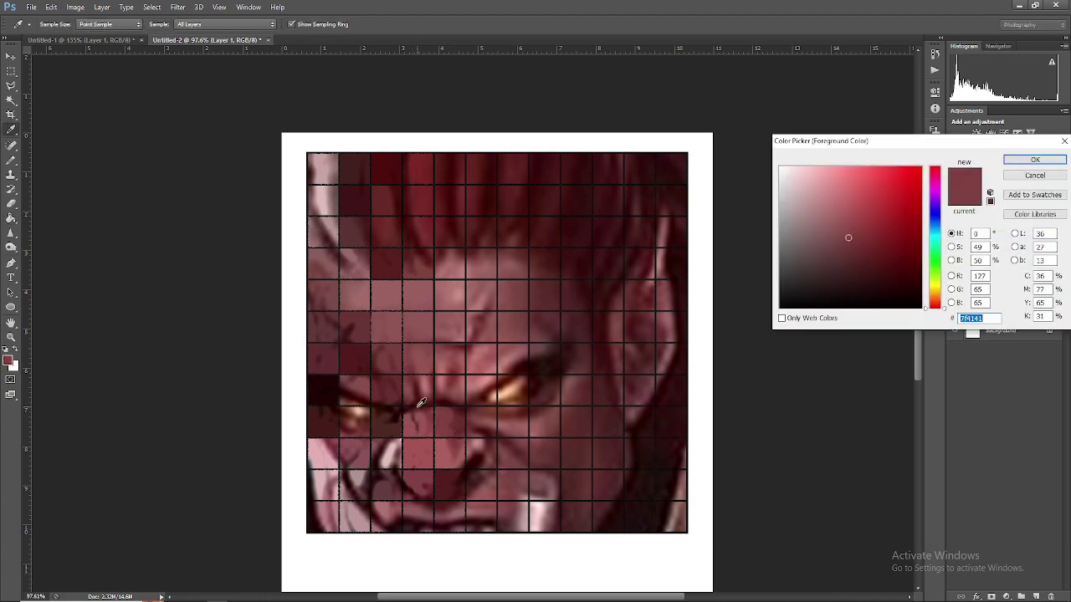
pyautogui.click(453, 386)
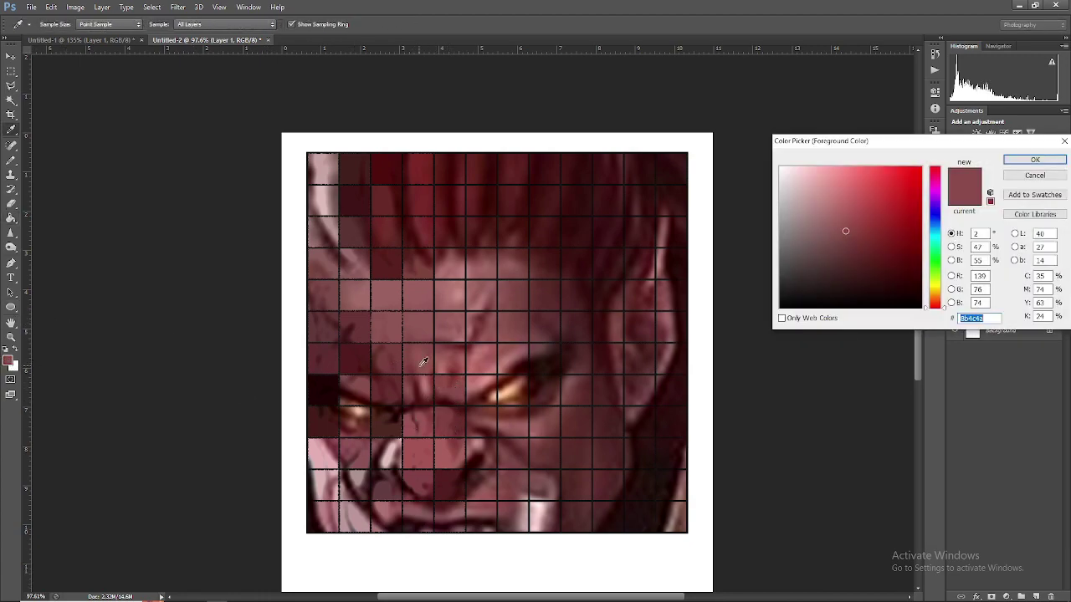
pyautogui.click(453, 357)
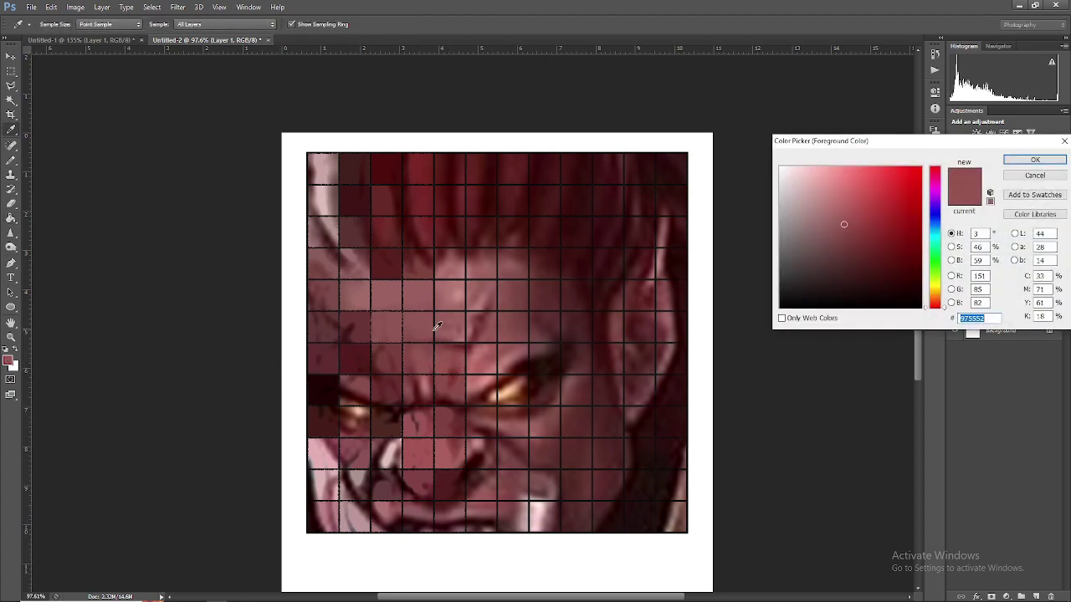
# Fill the fifth-column cells from the sixth row up to the first with sampled colours, using #b67c78 for the fifth and #4c1211 for the first.
pyautogui.click(456, 322)
pyautogui.click(456, 294)
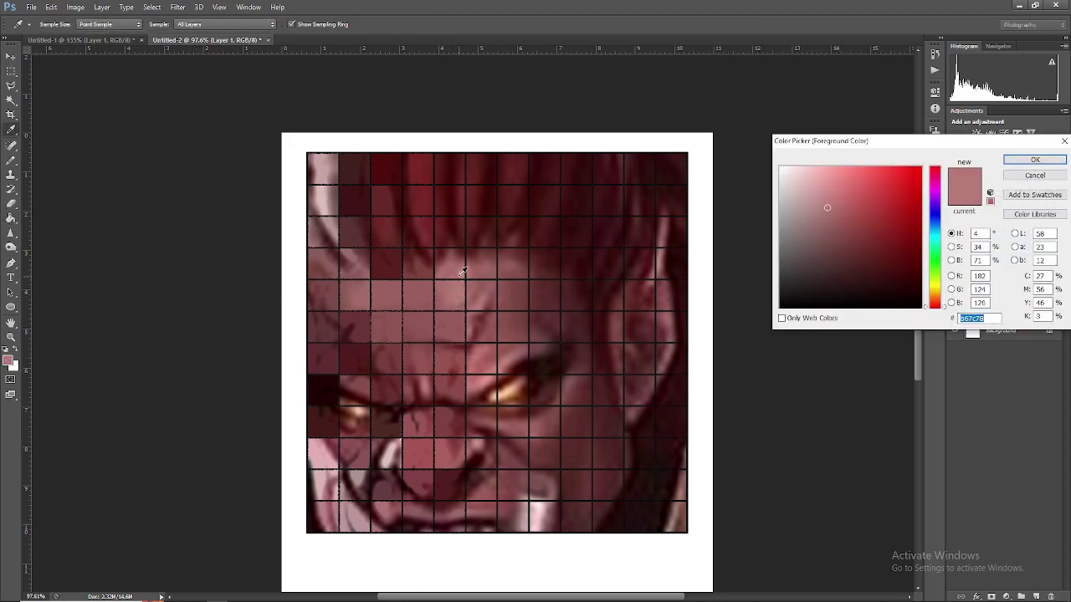
pyautogui.click(456, 268)
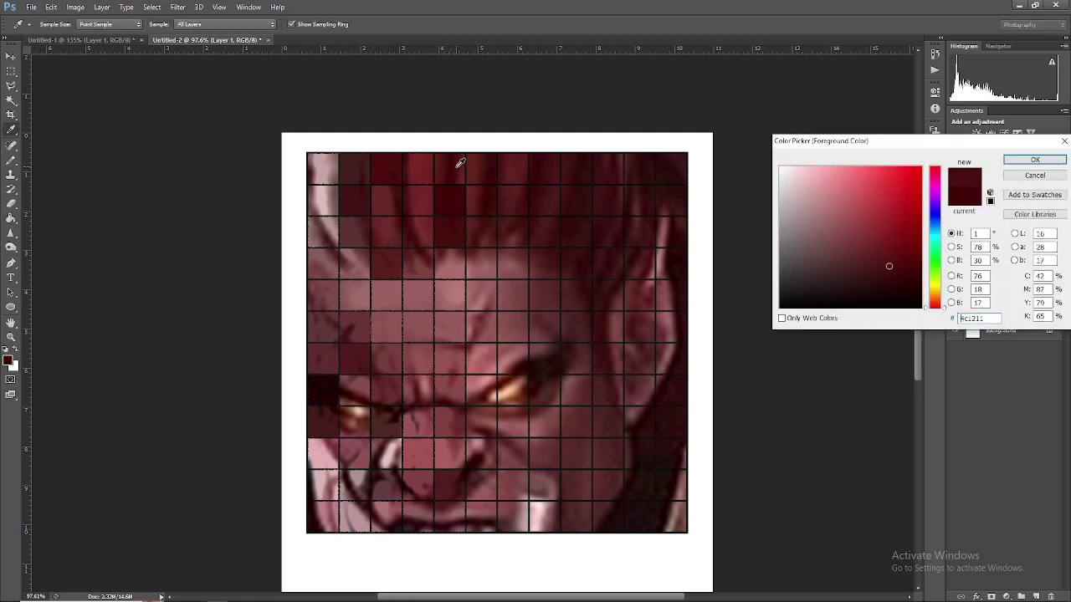
pyautogui.press('Return')
pyautogui.press('g')
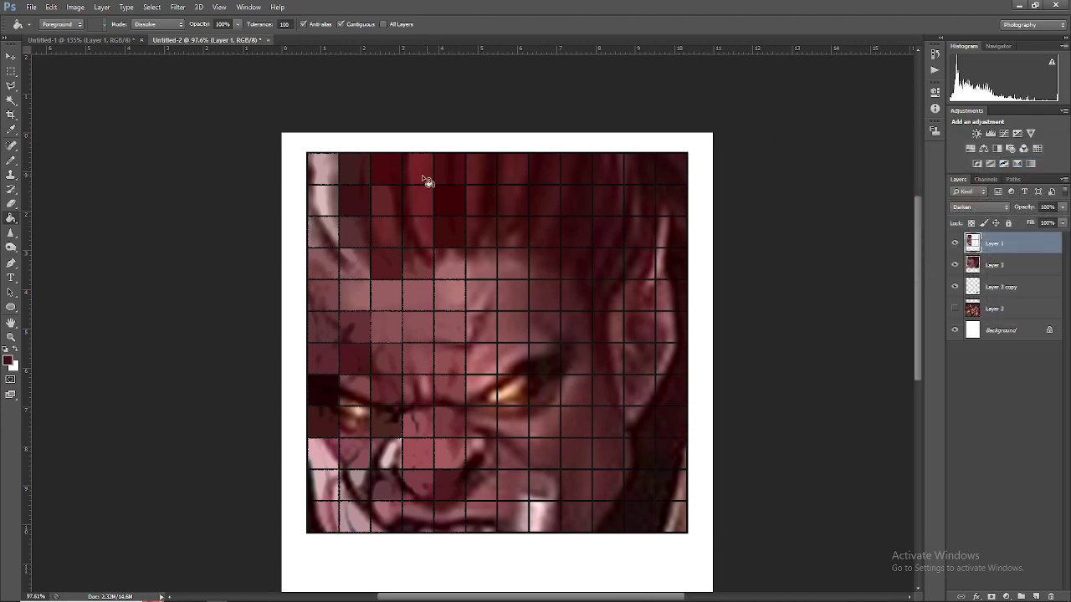
# Fill the top three cells of the sixth column with the sampled dark hair reds, using #420f0c for the first.
pyautogui.click(9, 360)
pyautogui.click(490, 169)
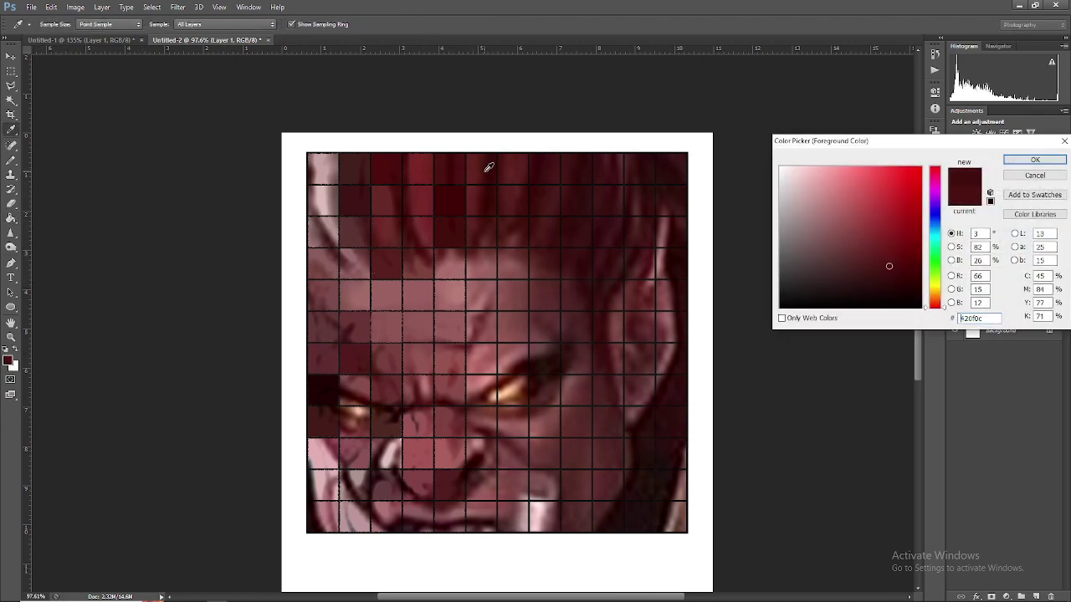
pyautogui.press('Return')
pyautogui.click(8, 360)
pyautogui.click(485, 192)
pyautogui.press('Return')
pyautogui.click(8, 361)
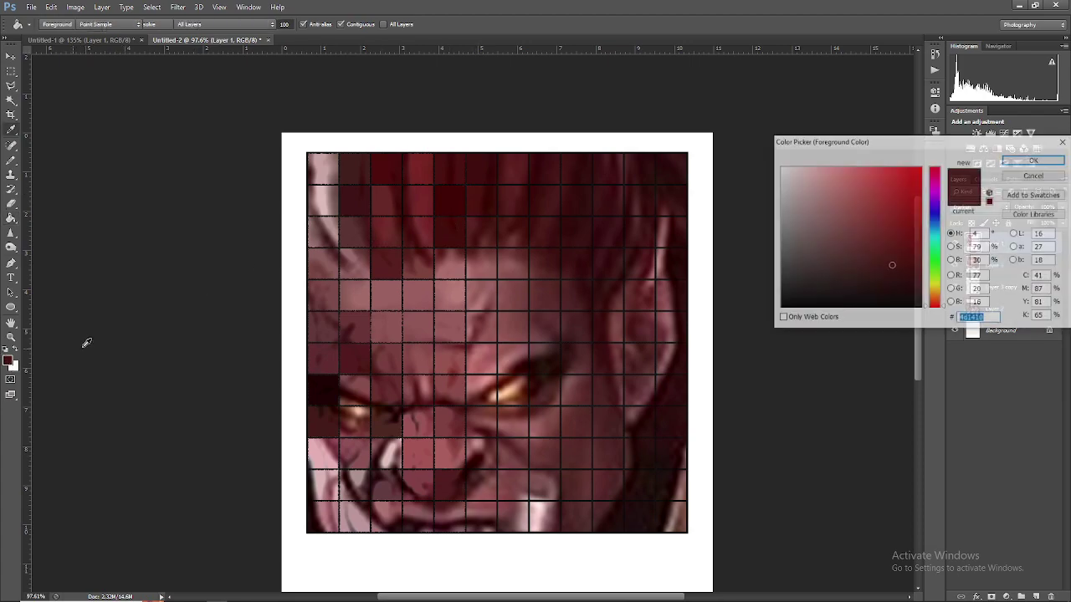
pyautogui.click(488, 228)
pyautogui.press('Return')
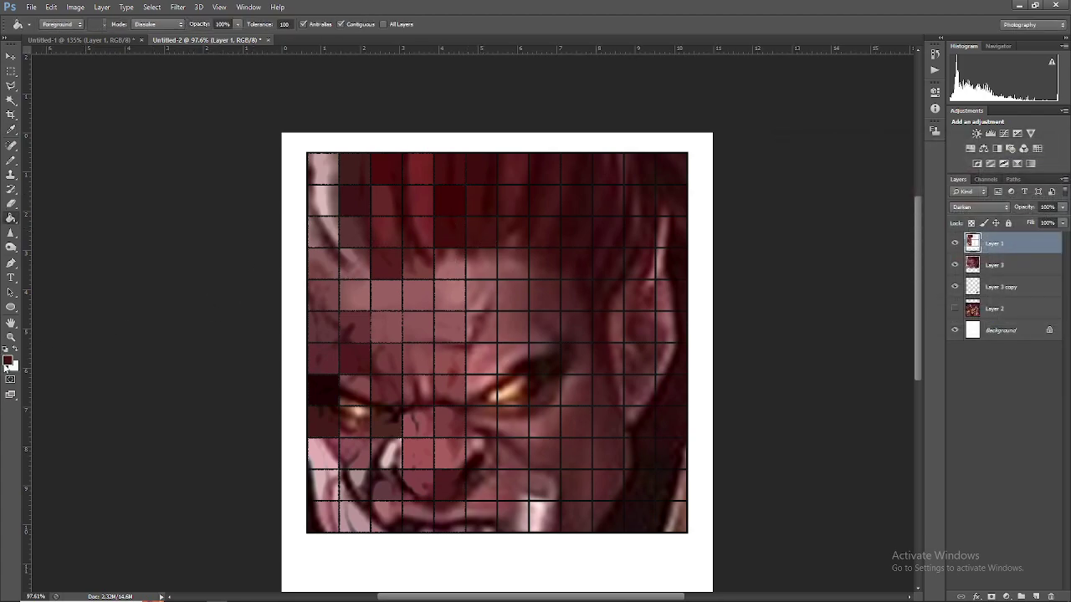
# Fill the sixth-column cells in the fourth and fifth rows with sampled forehead colours, briefly hiding Layer 3 to check the fills.
pyautogui.click(8, 360)
pyautogui.click(490, 266)
pyautogui.press('Return')
pyautogui.click(8, 361)
pyautogui.press('Return')
pyautogui.click(954, 264)
pyautogui.click(954, 265)
pyautogui.click(9, 360)
pyautogui.press('Return')
# Fill the sixth-column cells in the sixth and seventh rows with the sampled skin tones, using #a95f60 for the seventh.
pyautogui.click(9, 361)
pyautogui.click(485, 326)
pyautogui.press('Return')
pyautogui.click(9, 361)
pyautogui.click(485, 352)
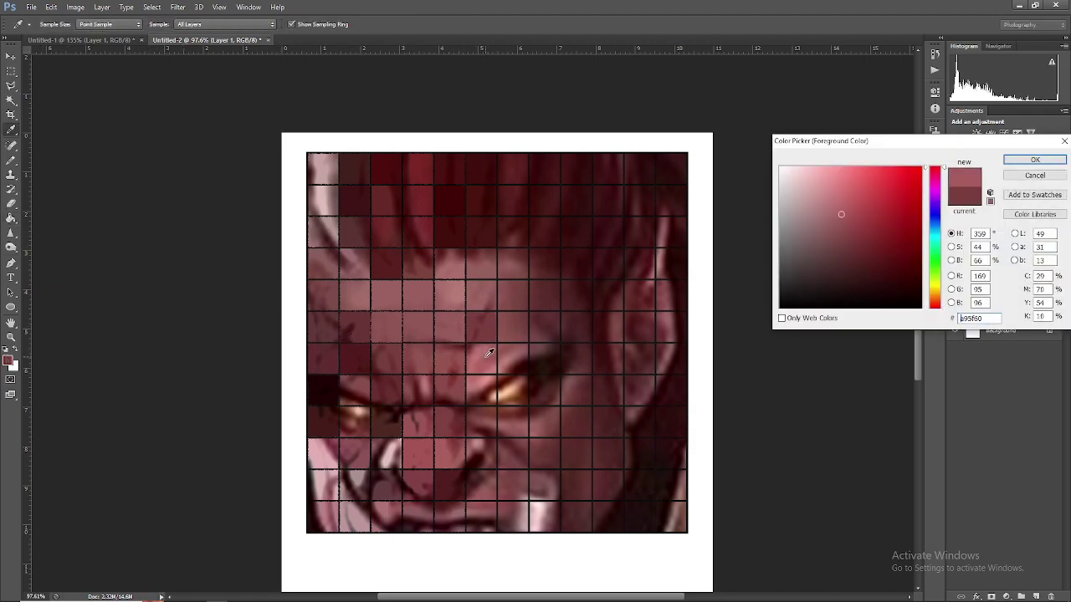
pyautogui.press('Return')
# Fill the sixth-column cells in the eighth and ninth rows with the sampled light pink #ce8682 and brown #723b31.
pyautogui.click(8, 361)
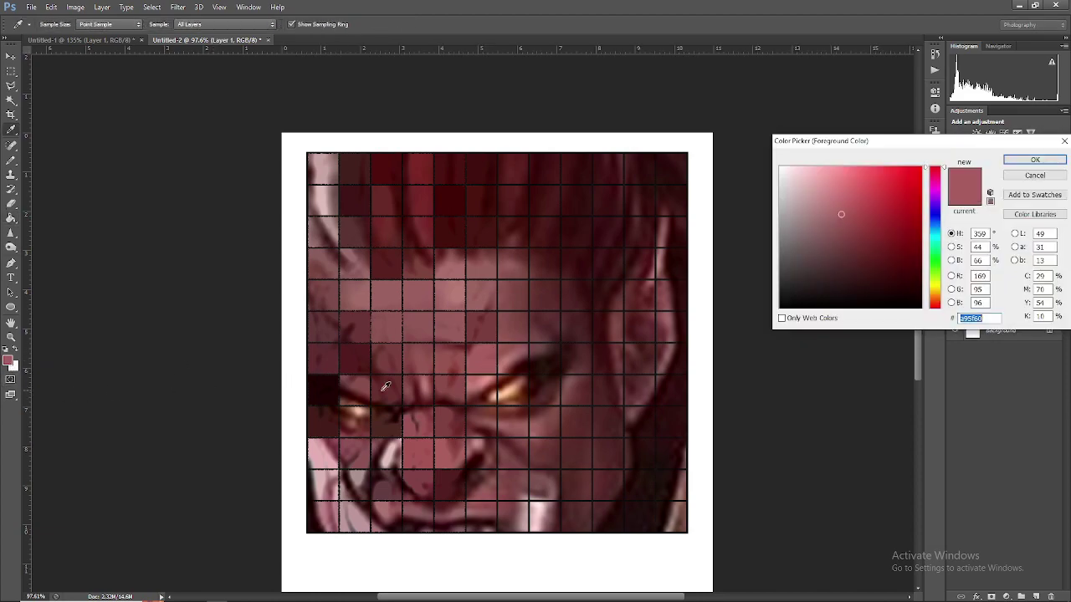
pyautogui.click(482, 385)
pyautogui.press('Return')
pyautogui.click(7, 364)
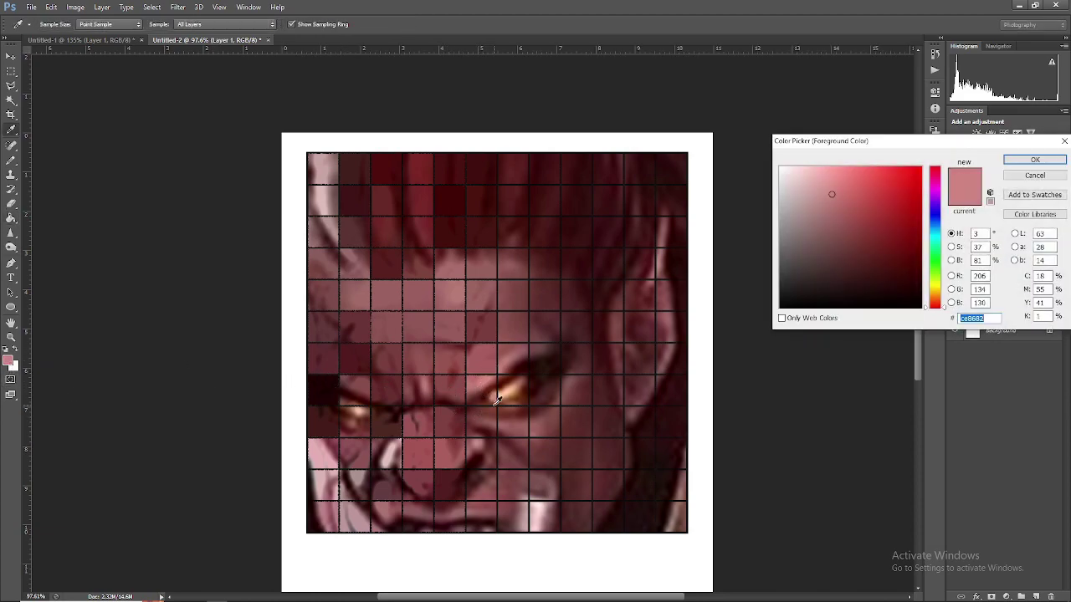
pyautogui.press('Return')
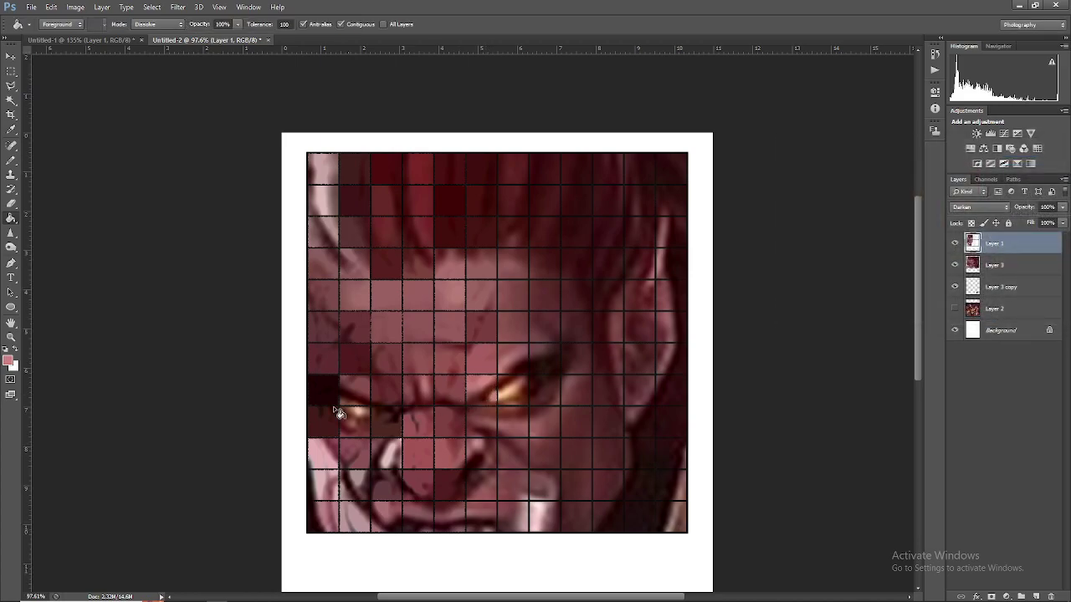
pyautogui.click(11, 366)
pyautogui.click(423, 423)
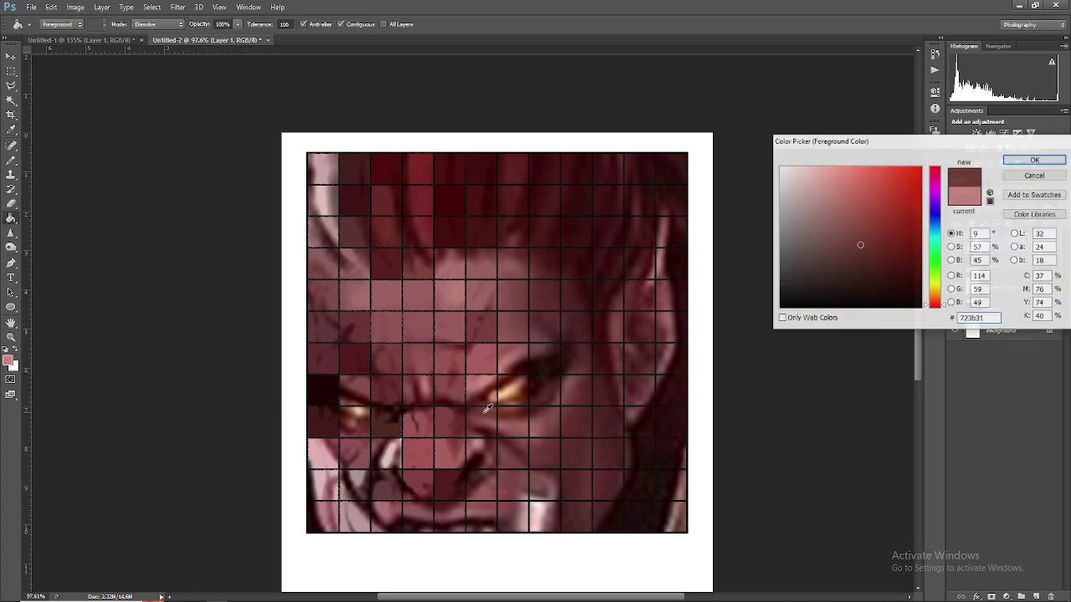
pyautogui.press('Return')
# Fill the bottom three cells of the sixth column with the sampled cheek and mouth colours, using #74423d for the tenth row.
pyautogui.click(9, 363)
pyautogui.click(485, 453)
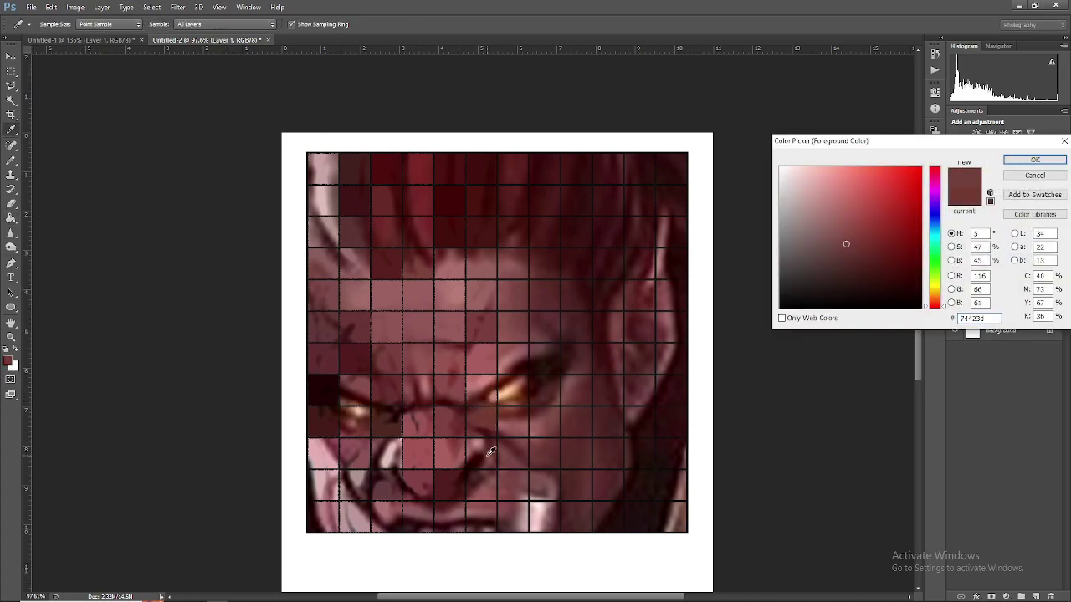
pyautogui.press('Return')
pyautogui.click(8, 363)
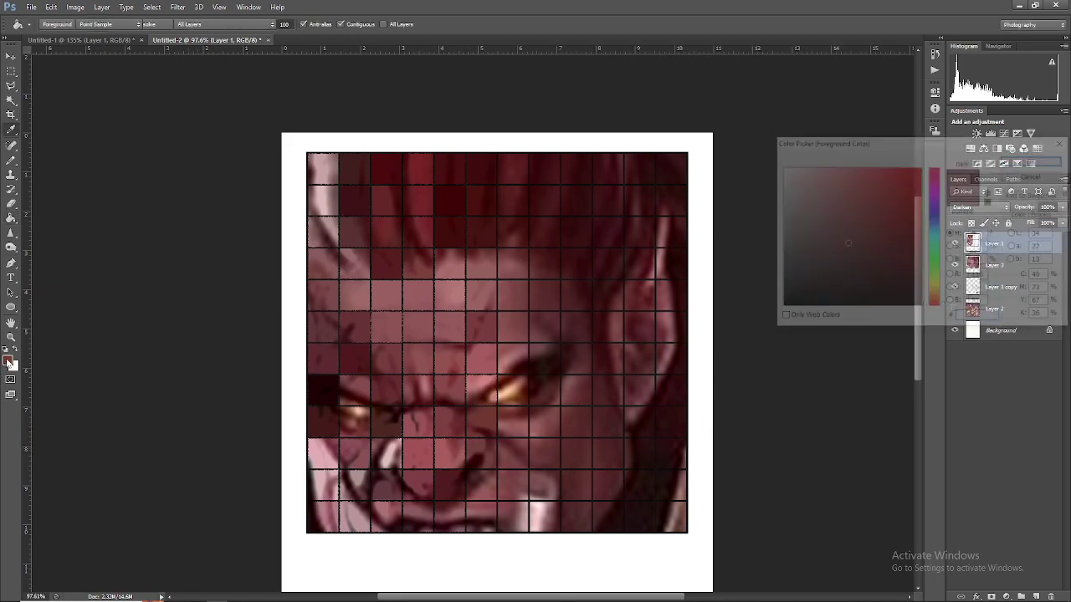
pyautogui.click(487, 485)
pyautogui.press('Return')
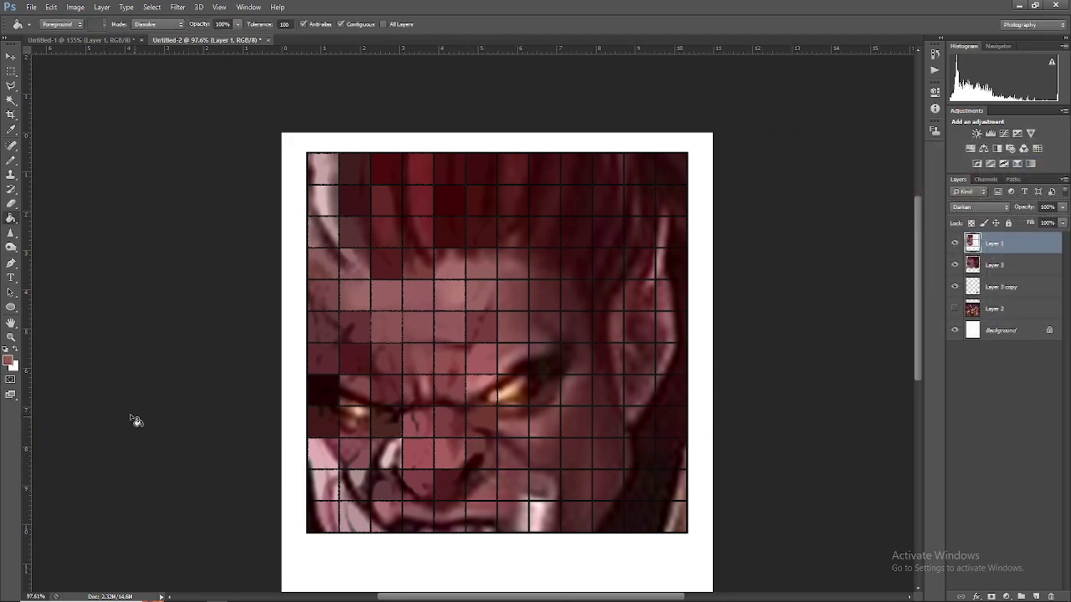
pyautogui.click(9, 363)
pyautogui.click(475, 512)
pyautogui.press('Return')
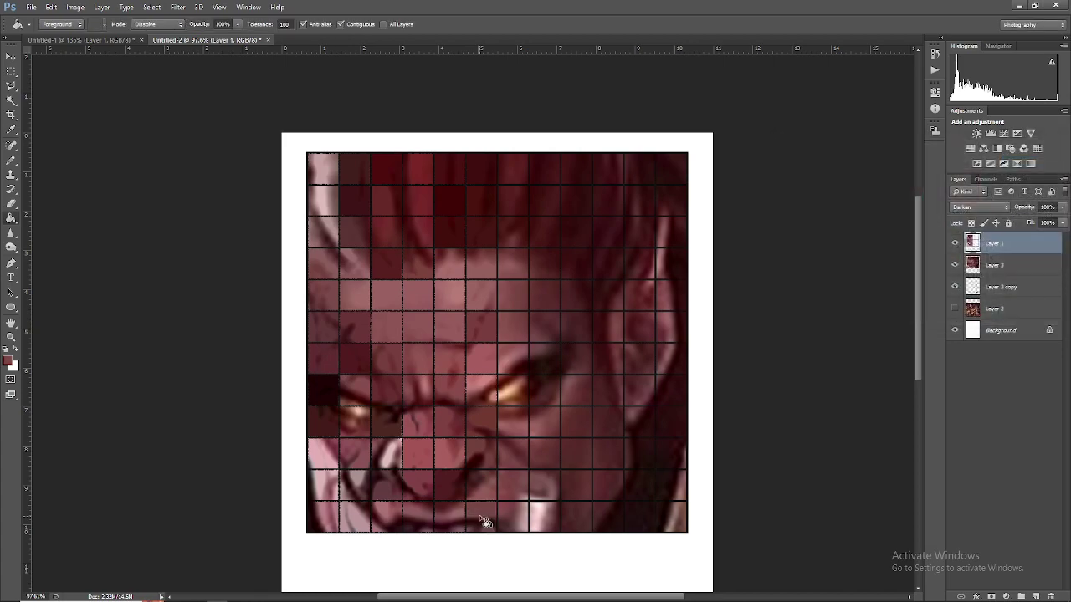
# Fill the seventh-column cells in the twelfth and eleventh rows with the sampled dusty pink and #764445.
pyautogui.click(8, 363)
pyautogui.click(524, 514)
pyautogui.press('Return')
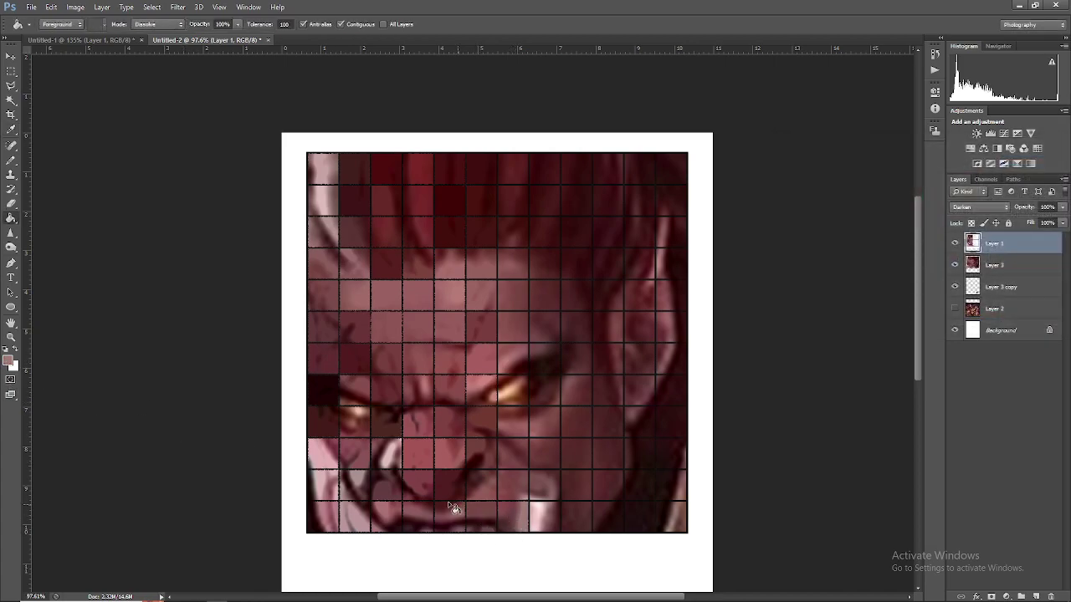
pyautogui.click(8, 363)
pyautogui.click(520, 479)
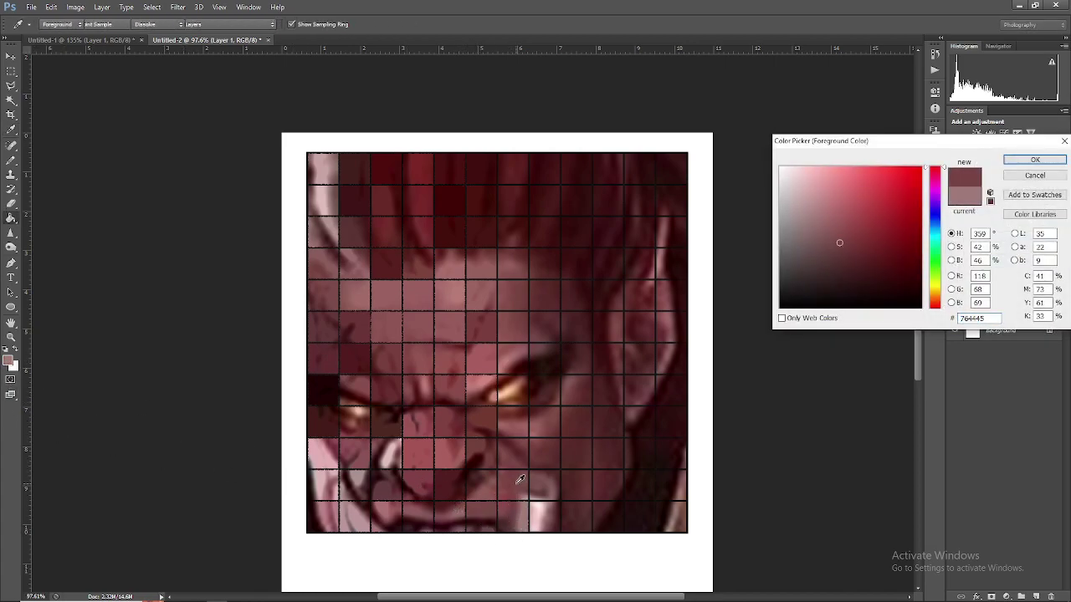
pyautogui.press('Return')
# Fill the seventh-column cells in the tenth and ninth rows with the sampled dark red #582627 and dusty pink #9e6261.
pyautogui.click(8, 363)
pyautogui.click(517, 456)
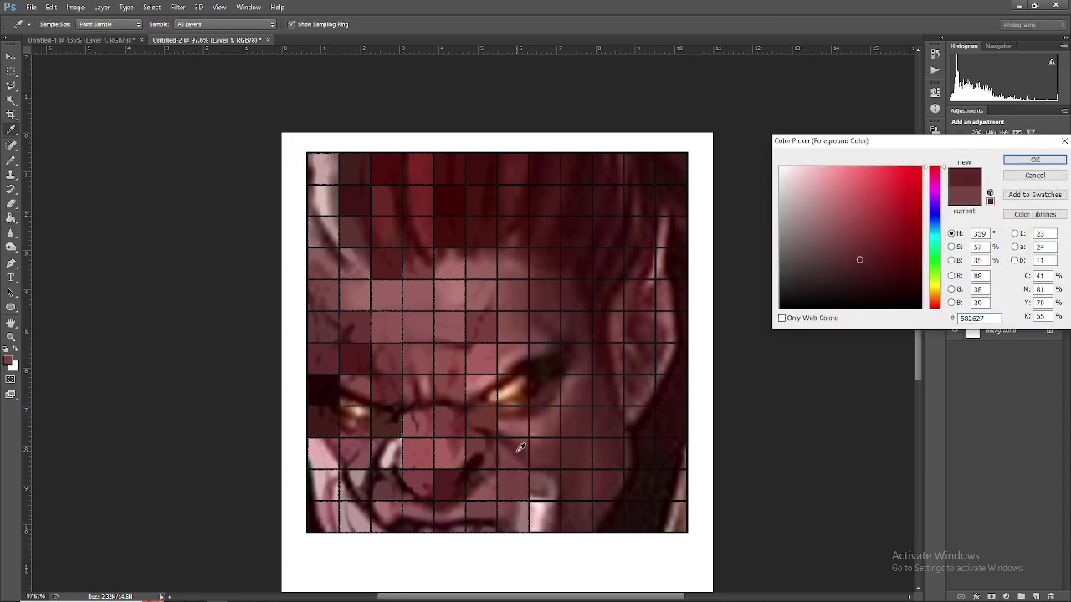
pyautogui.press('Return')
pyautogui.click(8, 365)
pyautogui.click(521, 423)
pyautogui.press('Return')
# Fill the seventh-column cells in the eighth and seventh rows with the sampled light eye colour and brow skin tone.
pyautogui.click(8, 362)
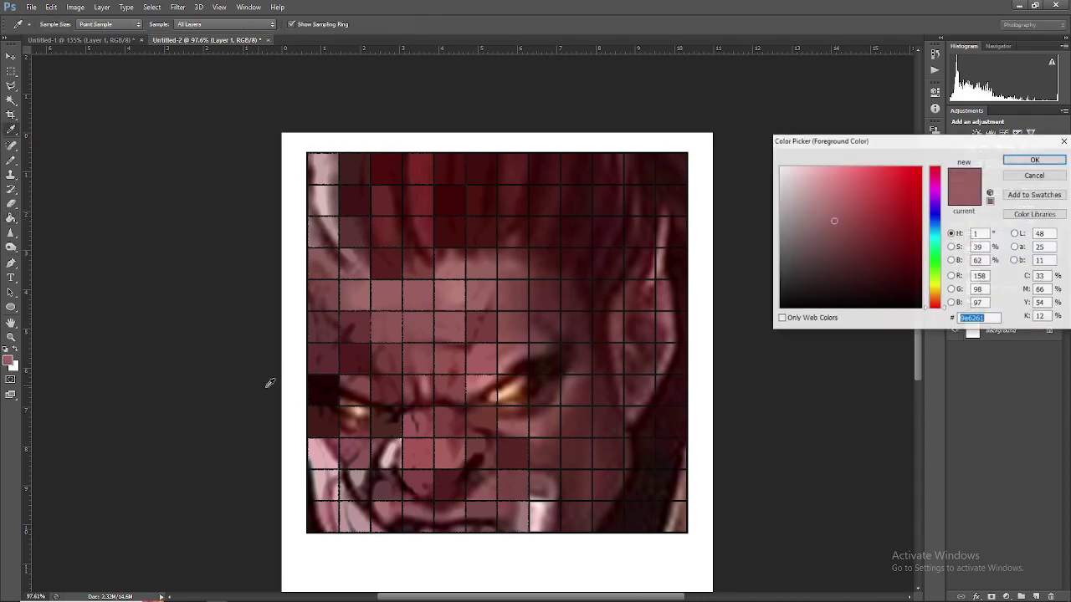
pyautogui.click(512, 392)
pyautogui.press('Return')
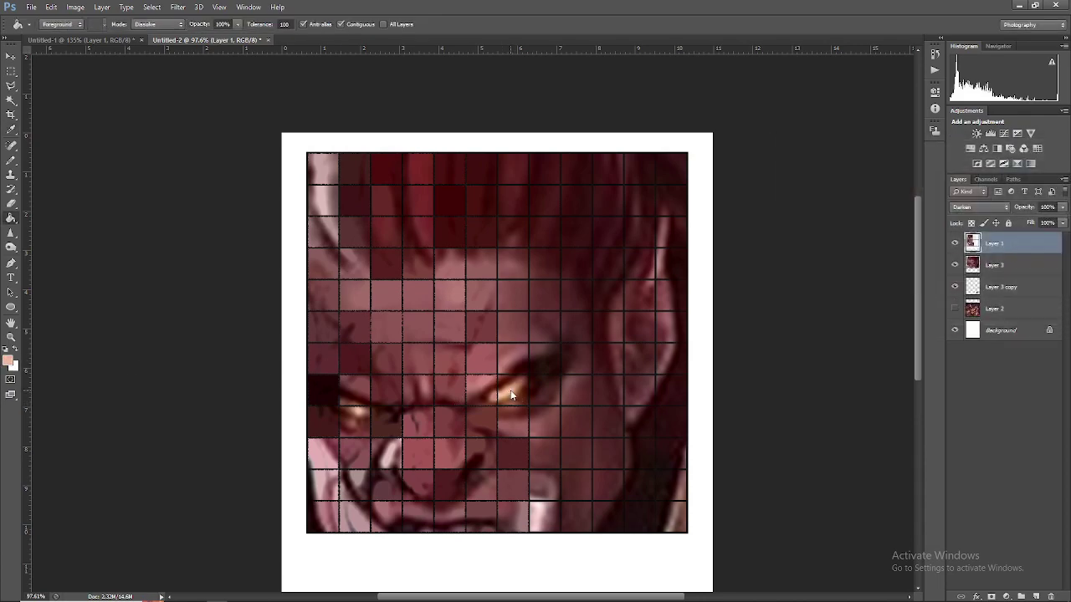
pyautogui.click(9, 362)
pyautogui.click(511, 360)
pyautogui.press('Return')
# Fill the seventh-column cells in the sixth, fifth and fourth rows with the sampled forehead tones, using #905a58 for the fourth.
pyautogui.click(8, 362)
pyautogui.click(512, 326)
pyautogui.press('Return')
pyautogui.click(9, 360)
pyautogui.press('Return')
pyautogui.press('g')
pyautogui.click(8, 362)
pyautogui.click(517, 259)
pyautogui.press('Return')
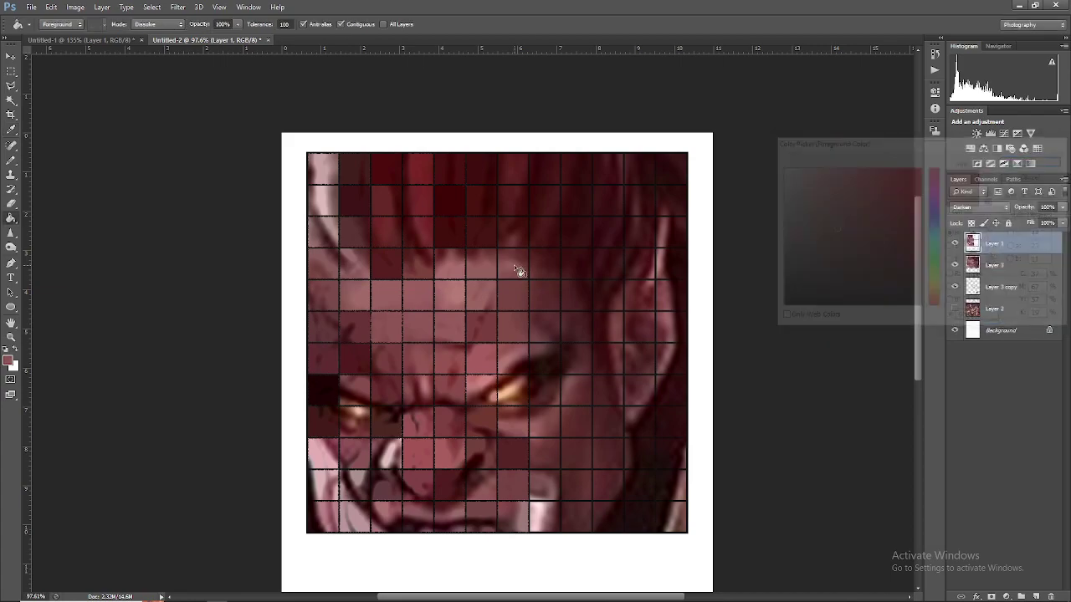
# Fill the seventh-column cells in the third and second rows with the sampled dark hair reds, using #491814 for the third.
pyautogui.click(8, 361)
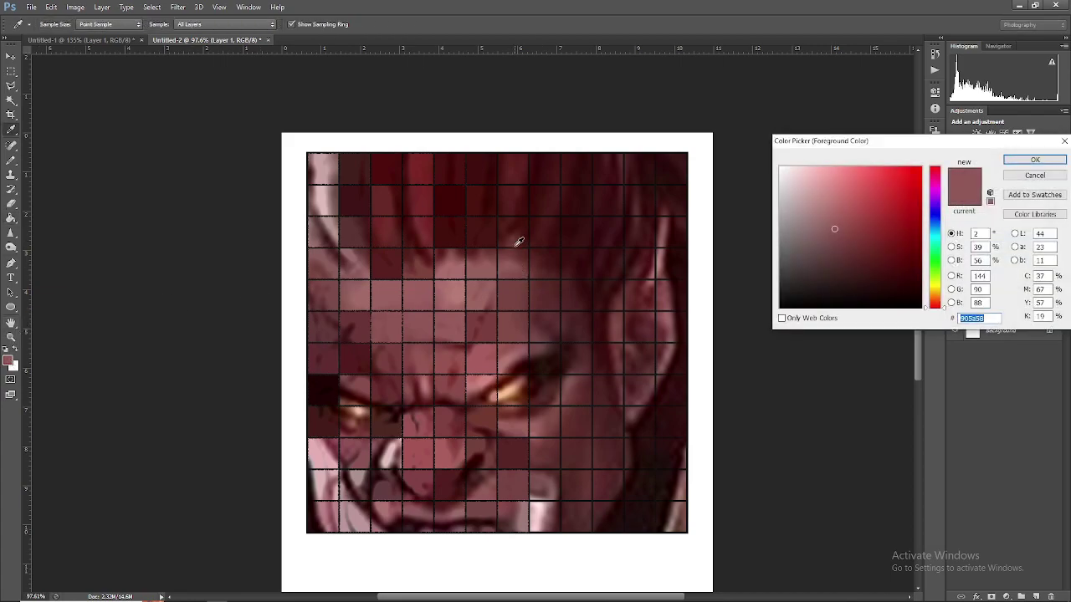
pyautogui.click(518, 227)
pyautogui.press('Return')
pyautogui.click(9, 361)
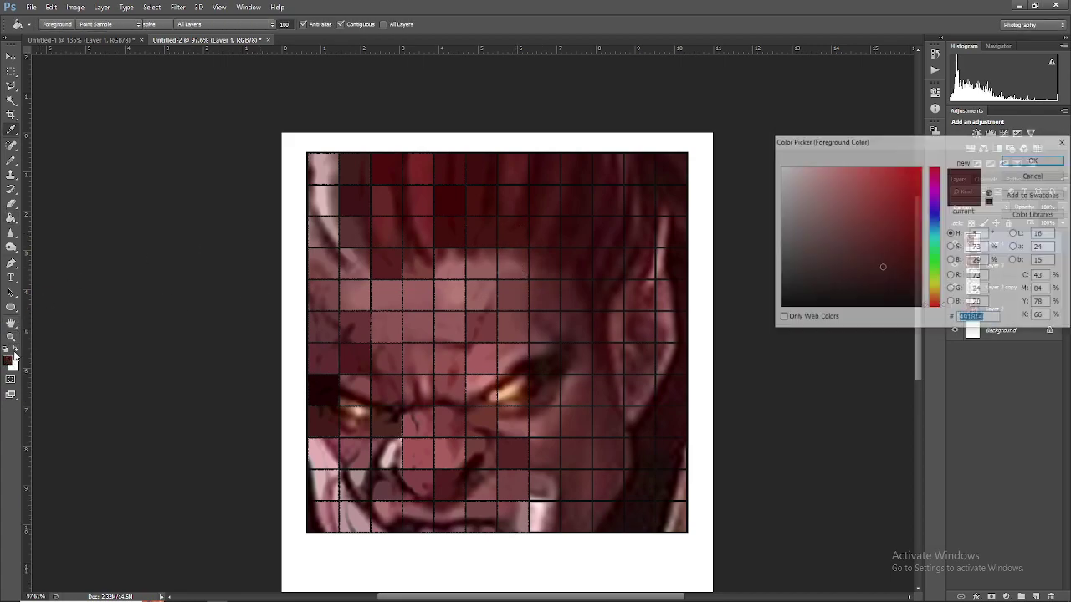
pyautogui.click(514, 192)
pyautogui.press('Return')
pyautogui.press('g')
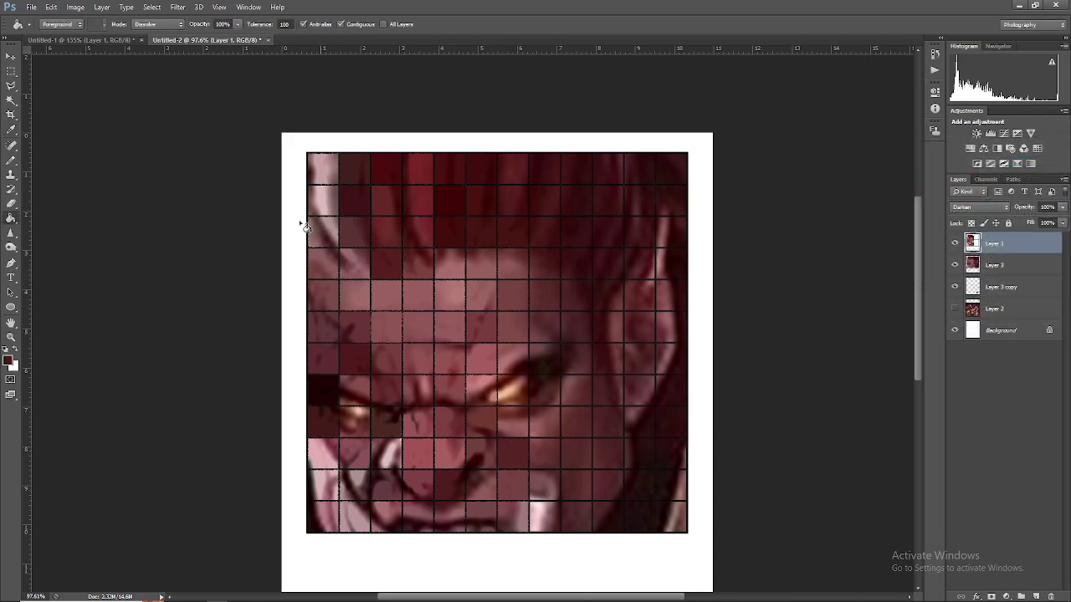
# Fill the first-row cells in the seventh and eighth columns with the dark hair reds sampled from each cell.
pyautogui.click(8, 361)
pyautogui.click(521, 172)
pyautogui.press('Return')
pyautogui.click(8, 361)
pyautogui.click(554, 170)
pyautogui.press('Return')
# Fill the eighth-column cells in the second and third rows with the sampled dark hair reds, using #3d100f for the third.
pyautogui.click(9, 361)
pyautogui.click(553, 198)
pyautogui.press('Return')
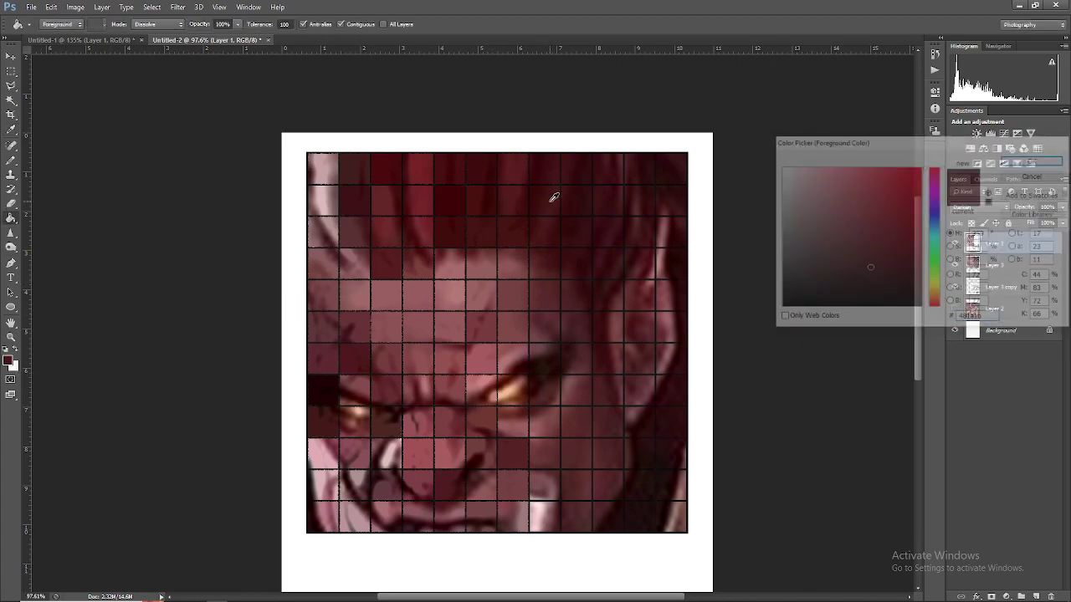
pyautogui.click(8, 360)
pyautogui.click(554, 224)
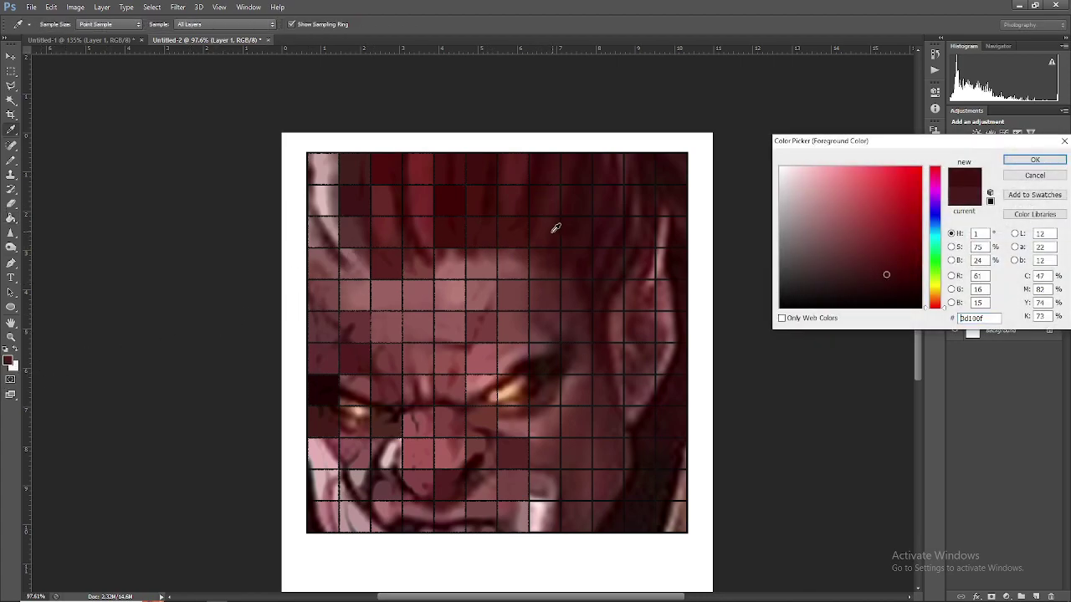
pyautogui.press('Return')
# Fill the eighth-column cells in the fourth and fifth rows with the sampled colours #4a1d1a and #592b29.
pyautogui.click(8, 360)
pyautogui.click(547, 255)
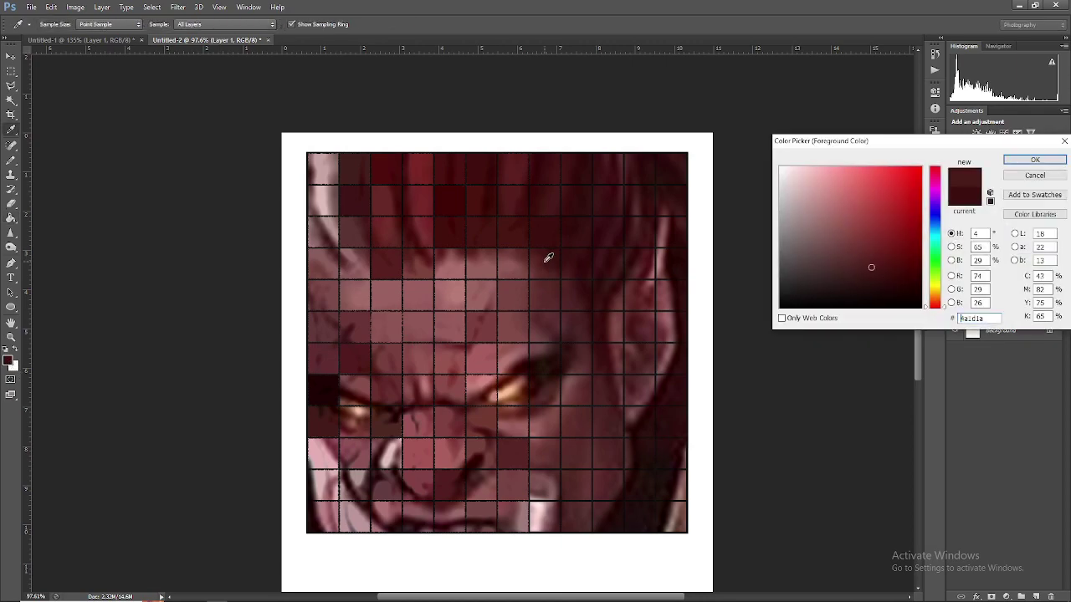
pyautogui.press('Return')
pyautogui.click(9, 361)
pyautogui.click(550, 286)
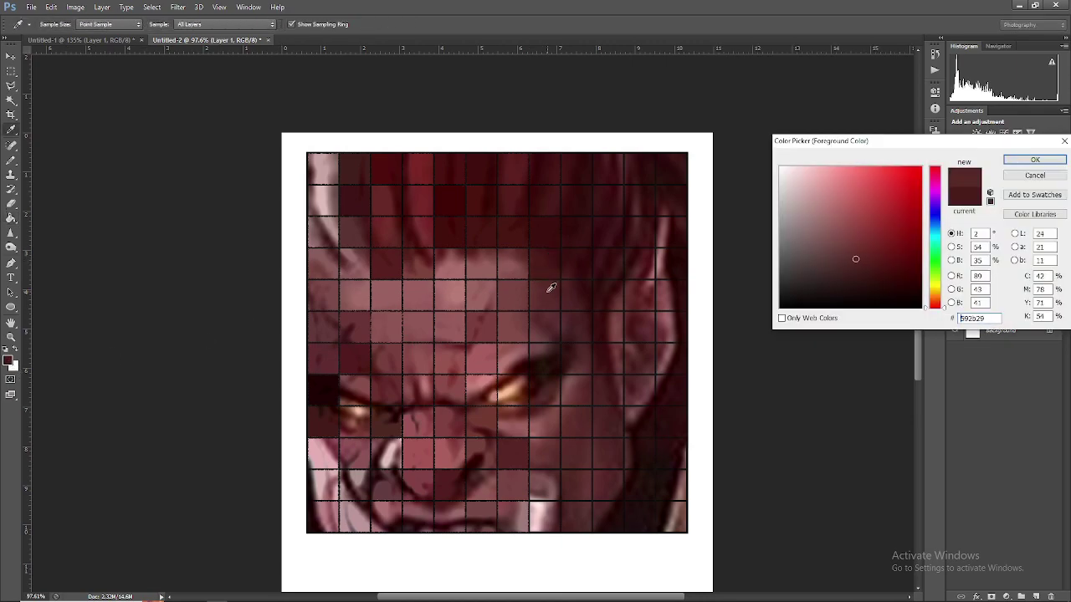
pyautogui.press('Return')
# Fill the eighth-column cells in the sixth and seventh rows with the sampled #52282a and the near-black brow colour.
pyautogui.click(8, 361)
pyautogui.click(552, 319)
pyautogui.press('Return')
pyautogui.click(9, 360)
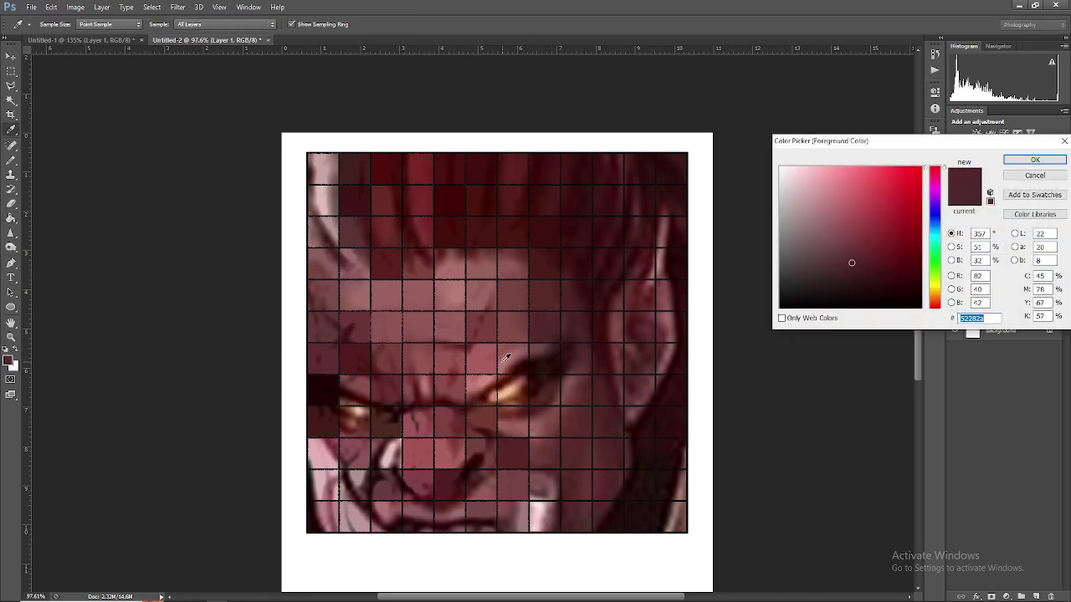
pyautogui.click(550, 359)
pyautogui.press('Return')
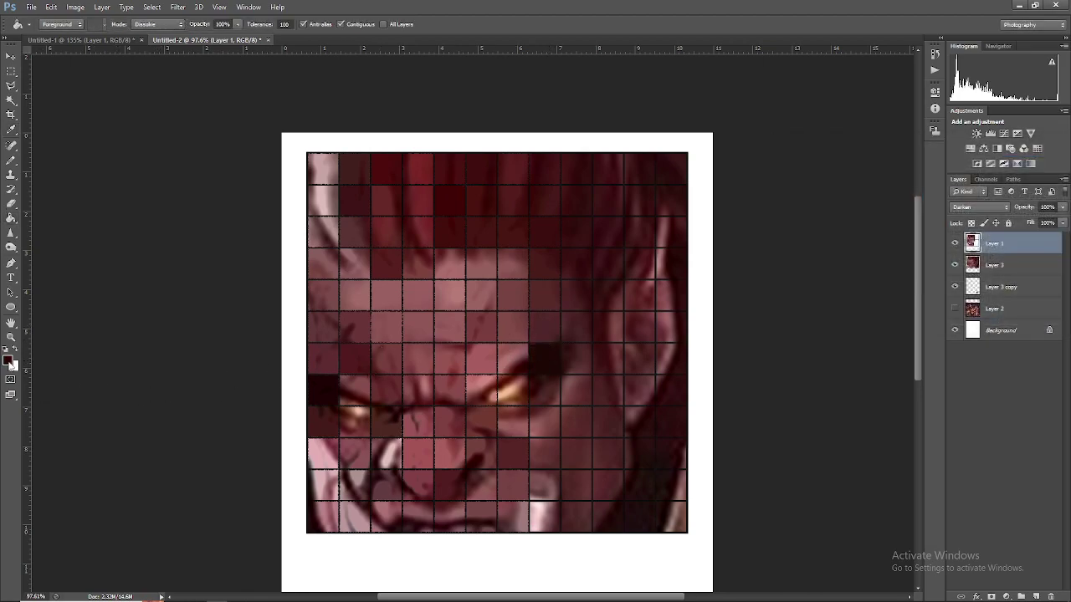
# Fill the eighth-column cell in the eighth row and the ninth-column cells in the sixth and seventh rows, using #401e1f for the sixth.
pyautogui.click(9, 360)
pyautogui.click(554, 382)
pyautogui.press('Return')
pyautogui.click(8, 360)
pyautogui.click(574, 338)
pyautogui.press('Return')
pyautogui.click(9, 361)
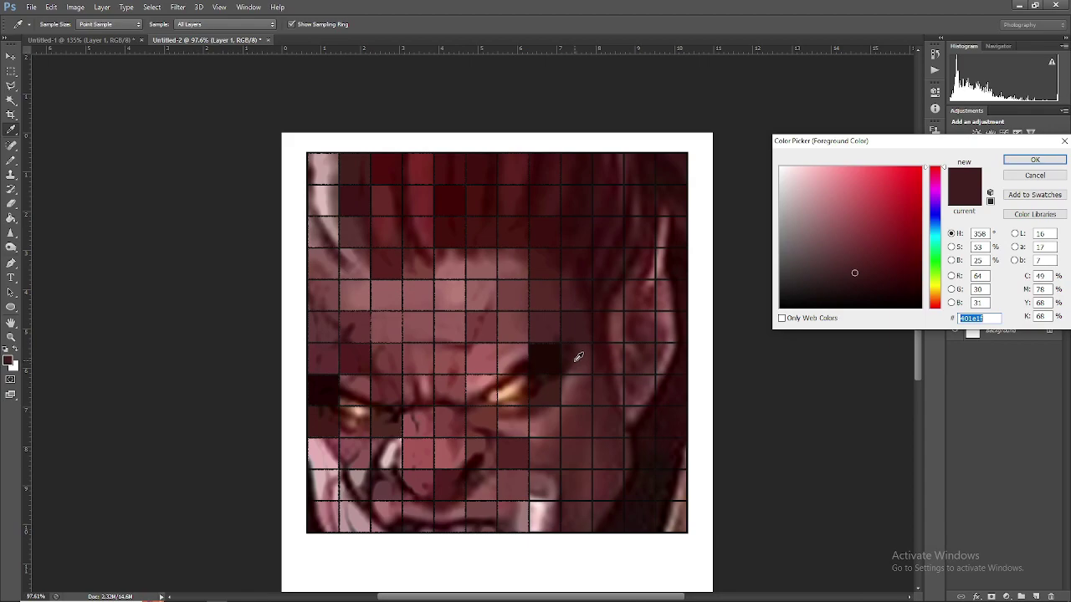
pyautogui.press('Return')
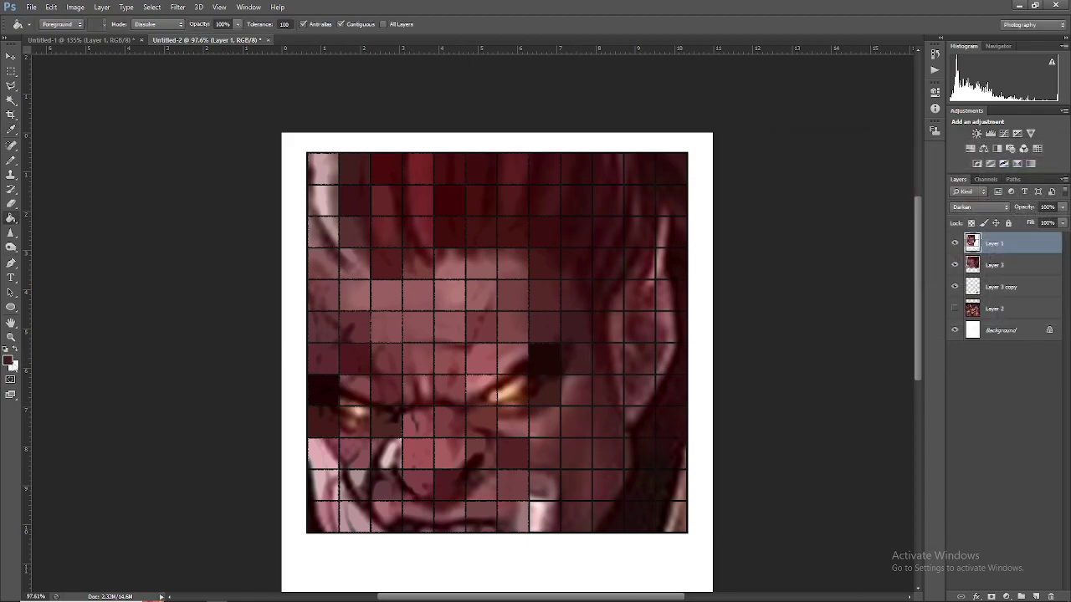
# Fill the eighth-column cells in the ninth and tenth rows with the cheek tones sampled from each cell.
pyautogui.click(8, 361)
pyautogui.click(537, 423)
pyautogui.press('Return')
pyautogui.click(9, 360)
pyautogui.click(553, 445)
pyautogui.press('Return')
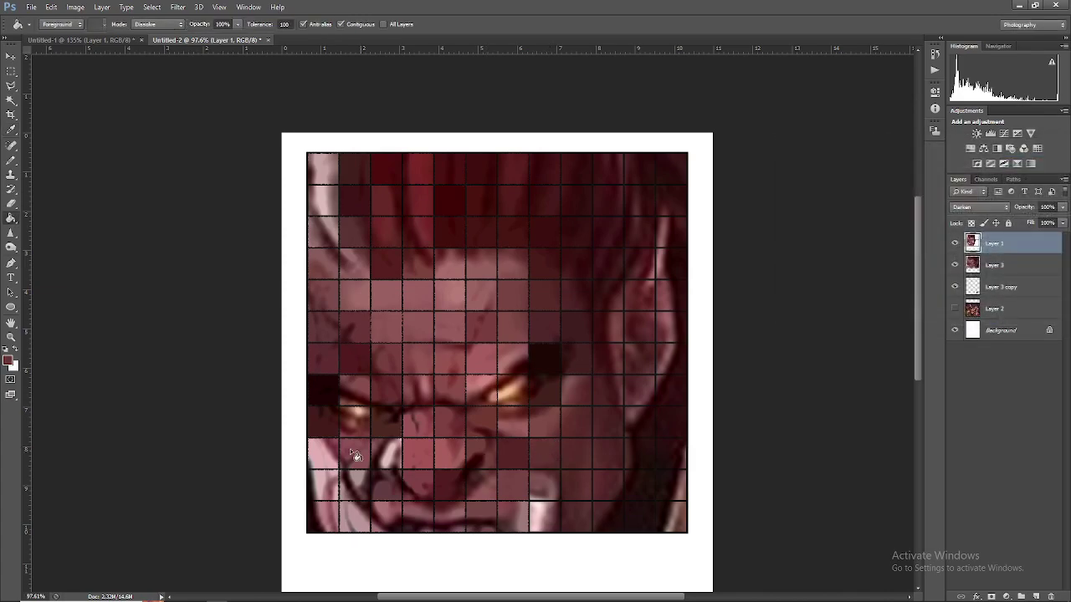
# Fill the eighth-column cells in the eleventh and twelfth rows with the sampled colours #785351 and #c69e9f.
pyautogui.click(8, 362)
pyautogui.click(547, 486)
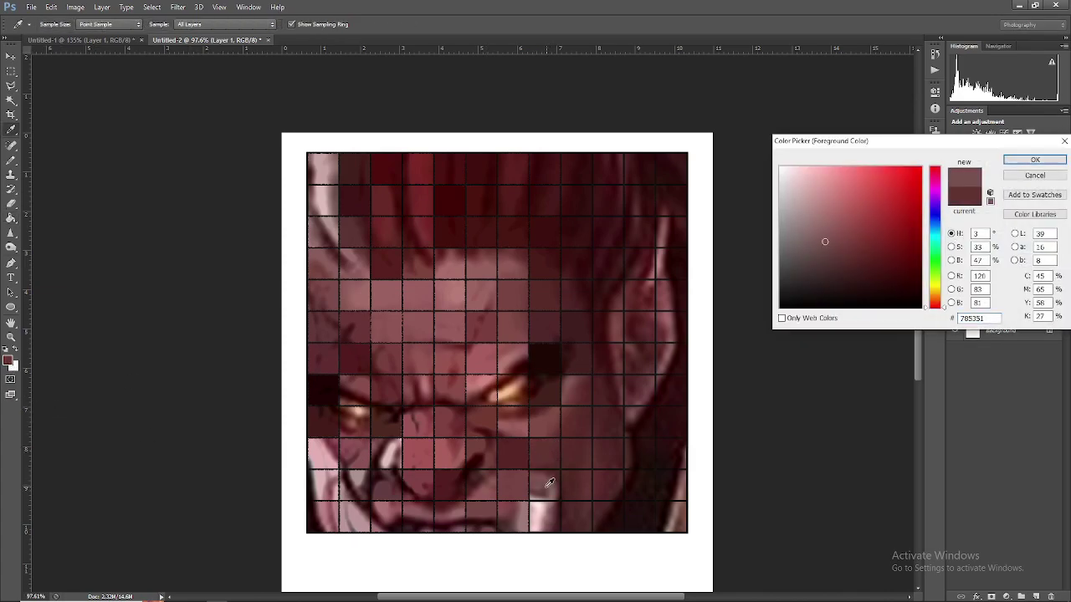
pyautogui.press('Return')
pyautogui.click(9, 361)
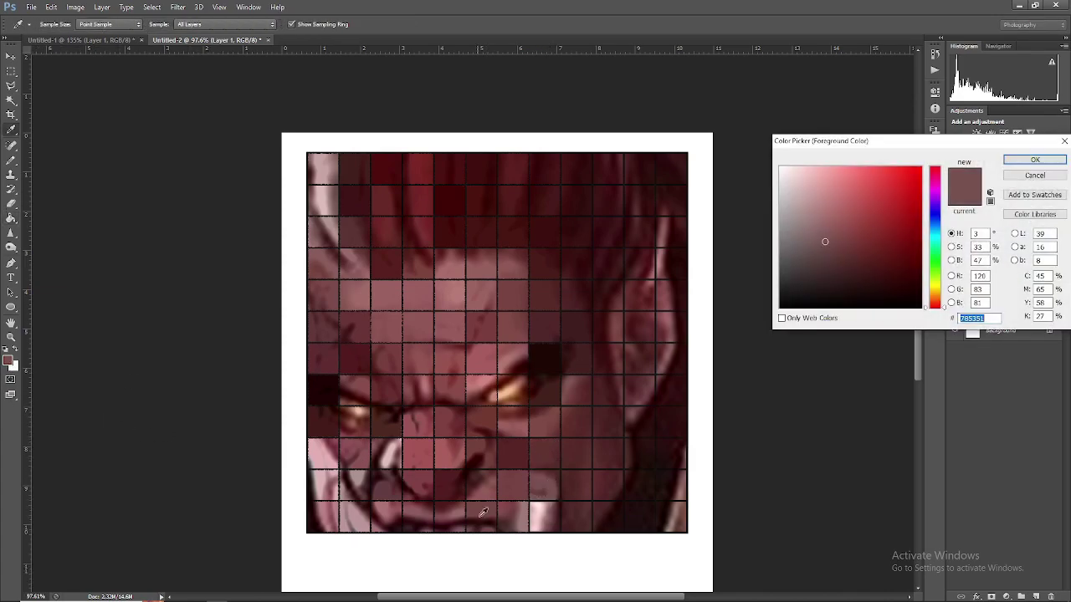
pyautogui.click(547, 512)
pyautogui.press('Return')
# Fill the ninth-column cells in the twelfth, eleventh and tenth rows with the sampled dark skin tones, using #562928 for the tenth.
pyautogui.click(10, 361)
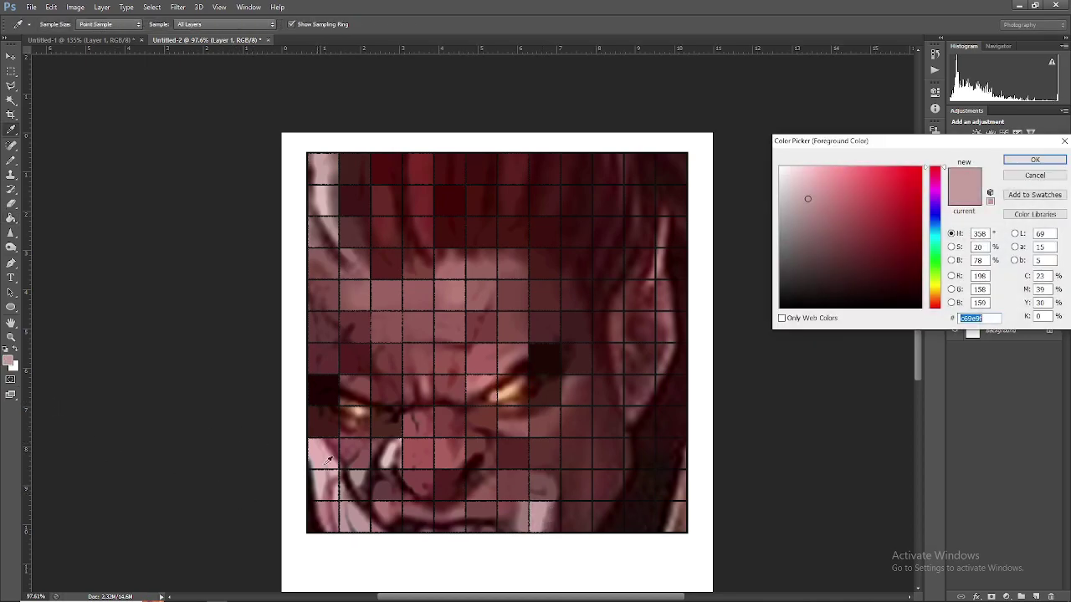
pyautogui.click(579, 518)
pyautogui.press('Return')
pyautogui.click(9, 361)
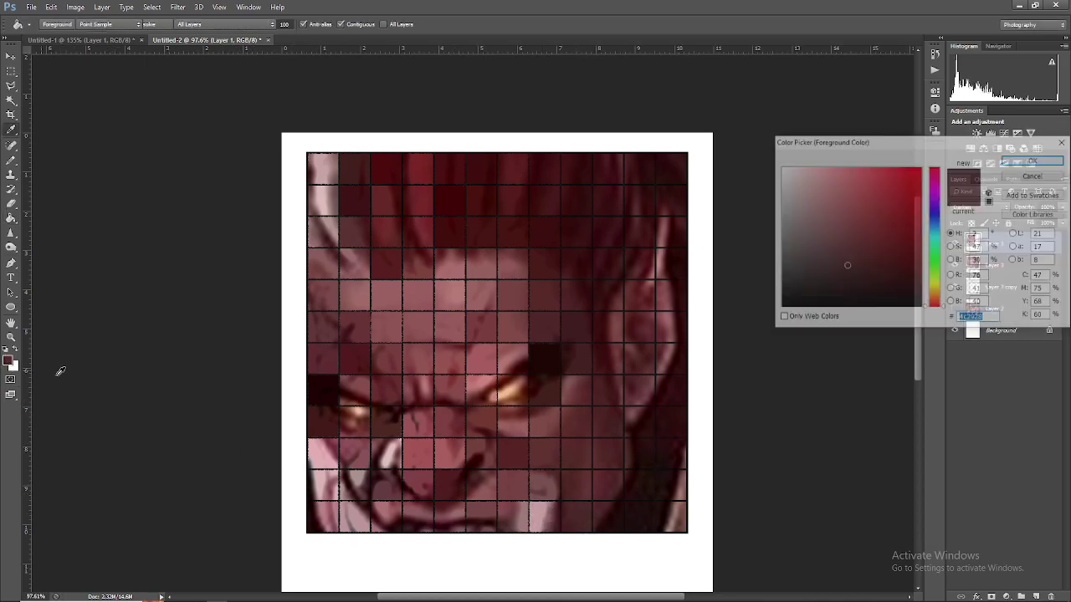
pyautogui.click(579, 489)
pyautogui.press('Return')
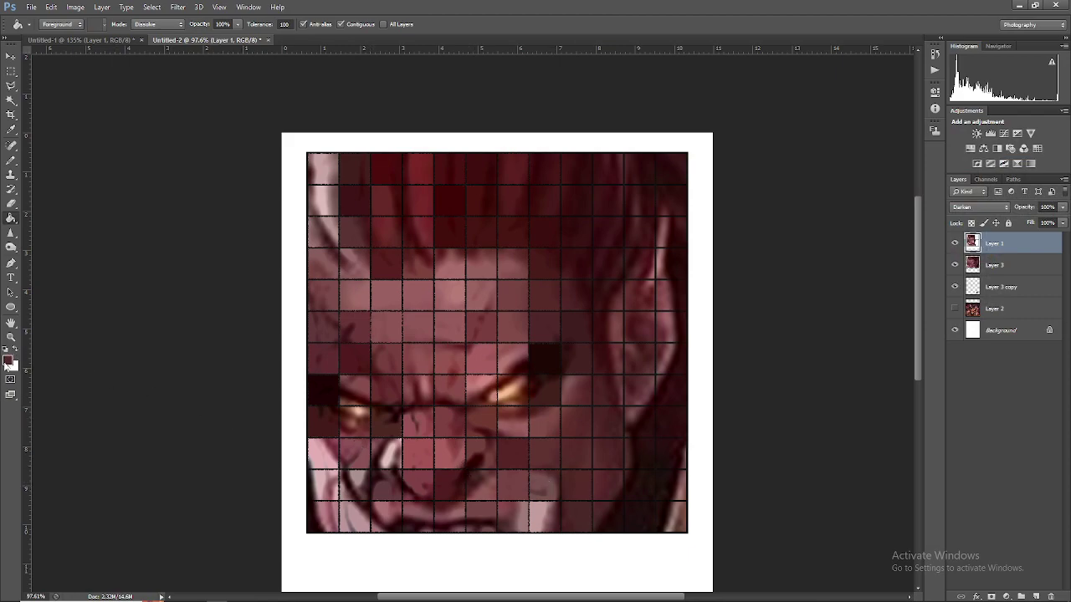
pyautogui.click(10, 361)
pyautogui.press('Return')
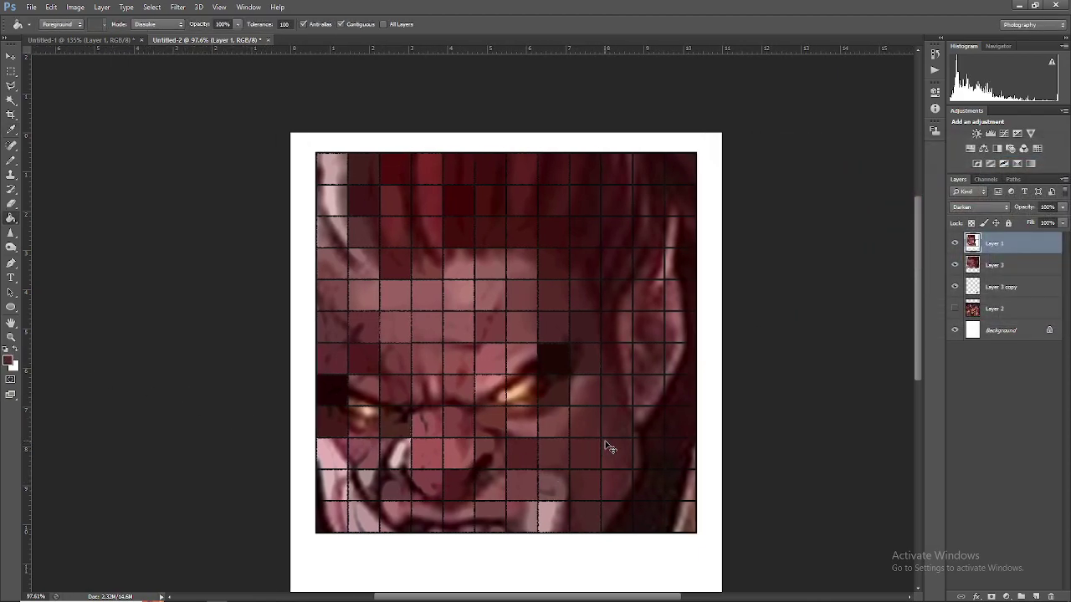
# Fill the ninth-column cells in the ninth and eighth rows with the dark cheek tones sampled from each cell.
pyautogui.scroll(5, 609, 448)
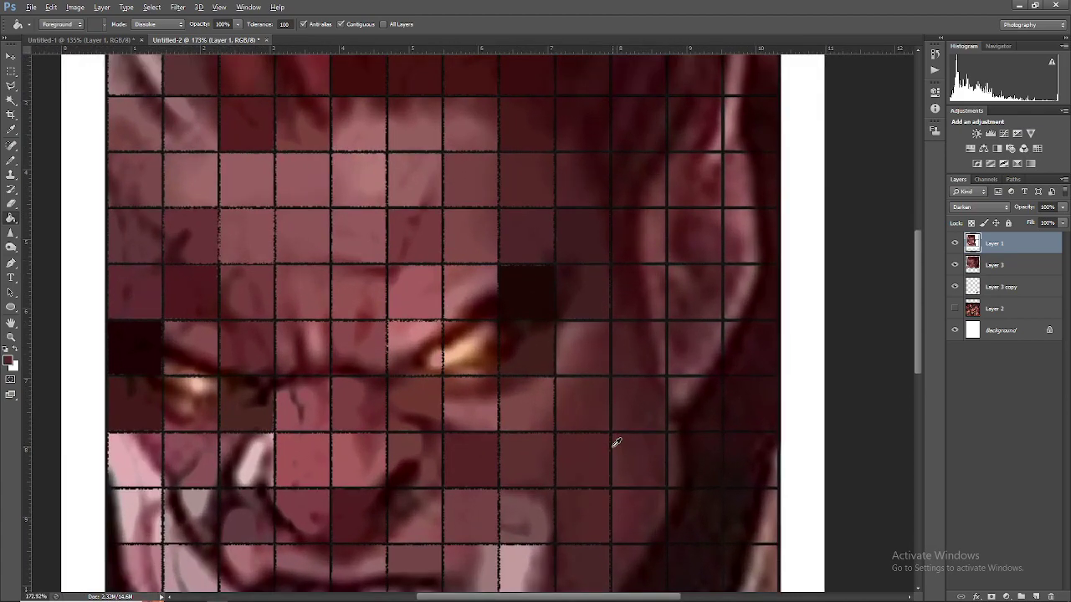
pyautogui.click(955, 266)
pyautogui.click(955, 266)
pyautogui.click(9, 361)
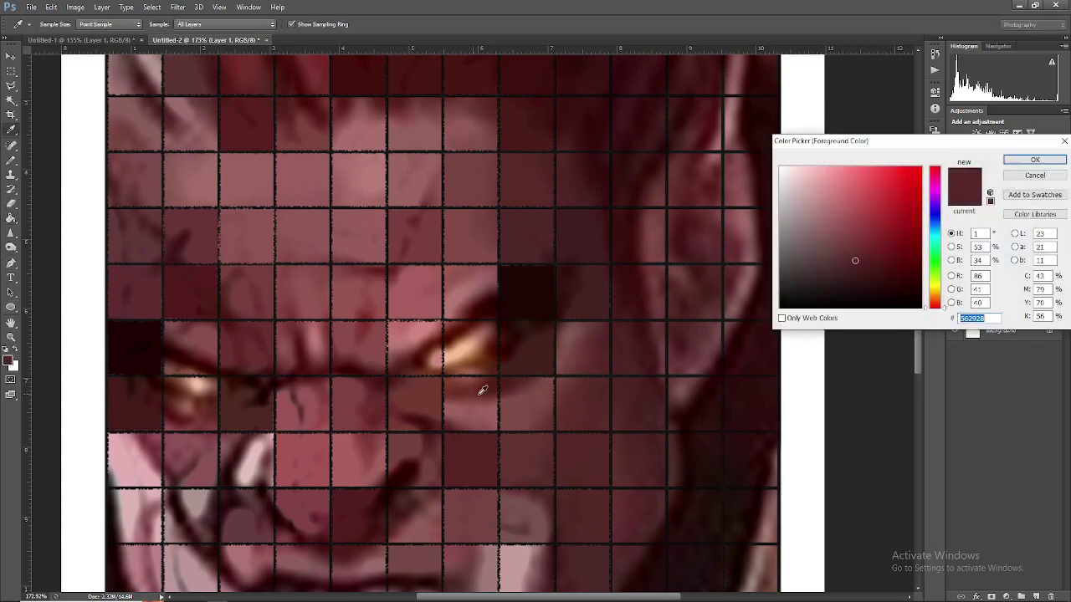
pyautogui.press('Return')
pyautogui.click(7, 366)
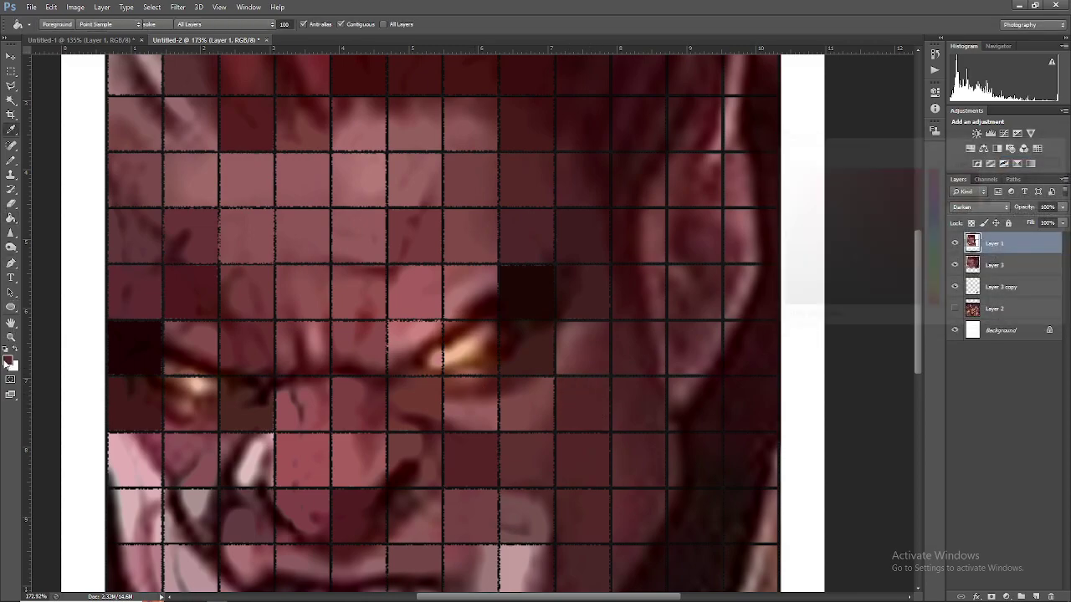
pyautogui.click(573, 354)
pyautogui.press('Return')
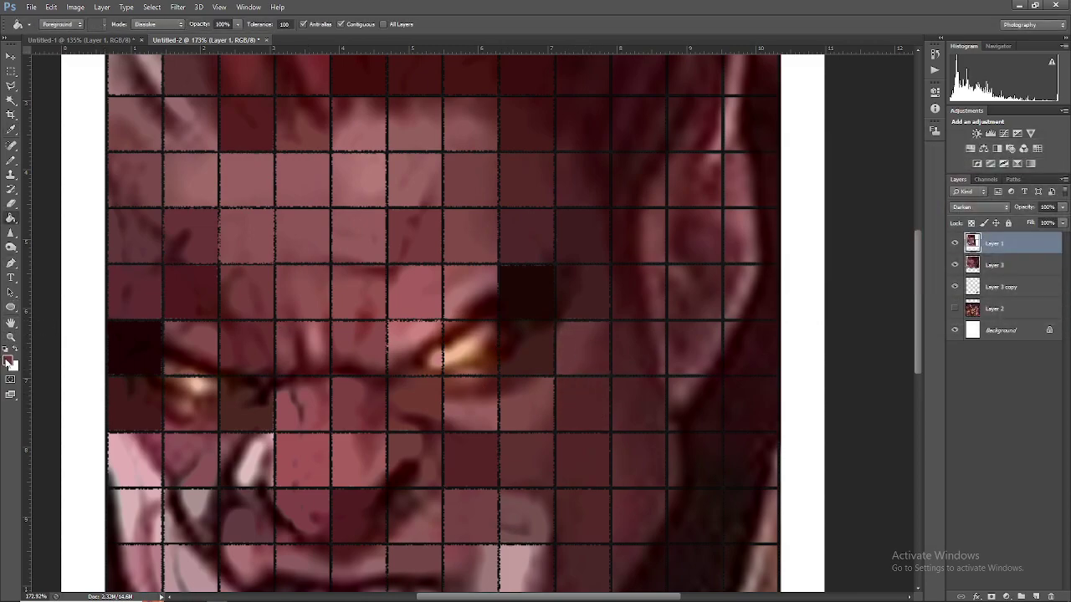
# Fill the ninth-column cells in the fifth and fourth rows with the sampled dark reds, using #33080b for the fourth.
pyautogui.click(8, 360)
pyautogui.click(586, 177)
pyautogui.press('Return')
pyautogui.scroll(3, 590, 213)
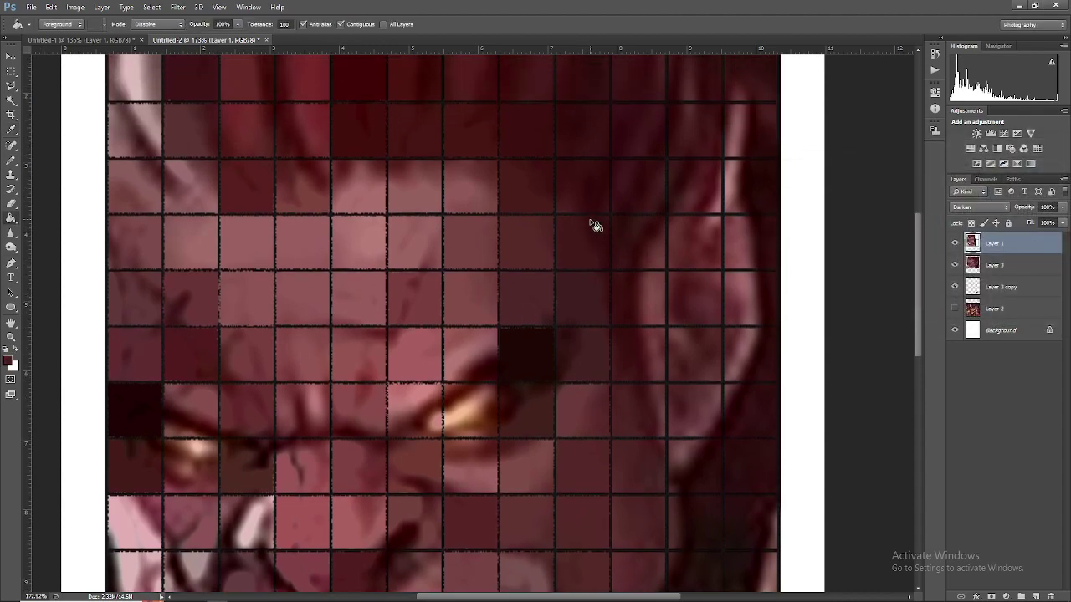
pyautogui.scroll(5, 594, 226)
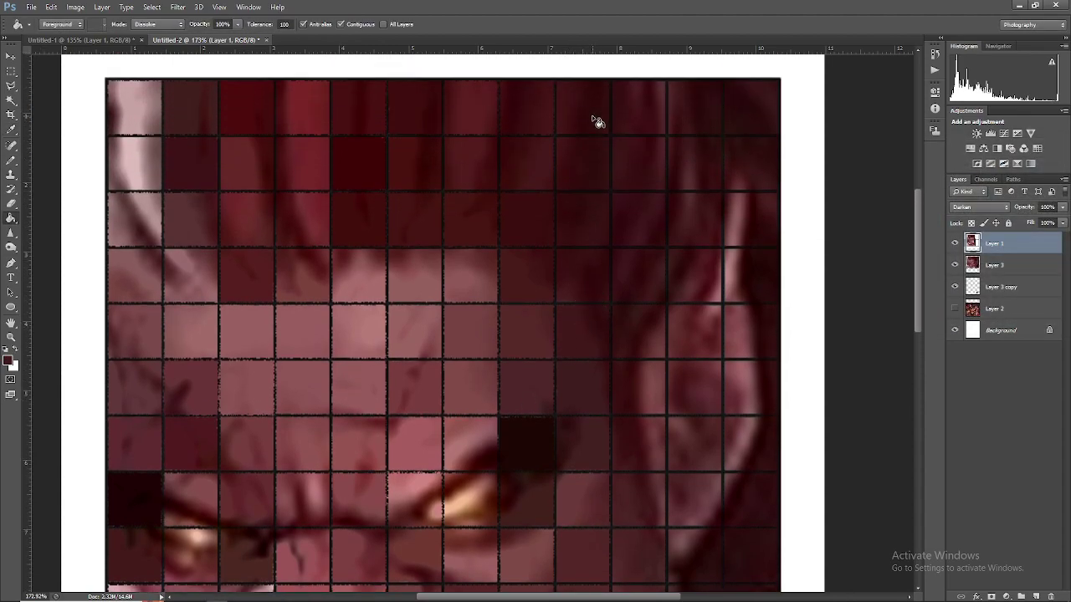
pyautogui.click(6, 362)
pyautogui.click(597, 282)
pyautogui.press('Return')
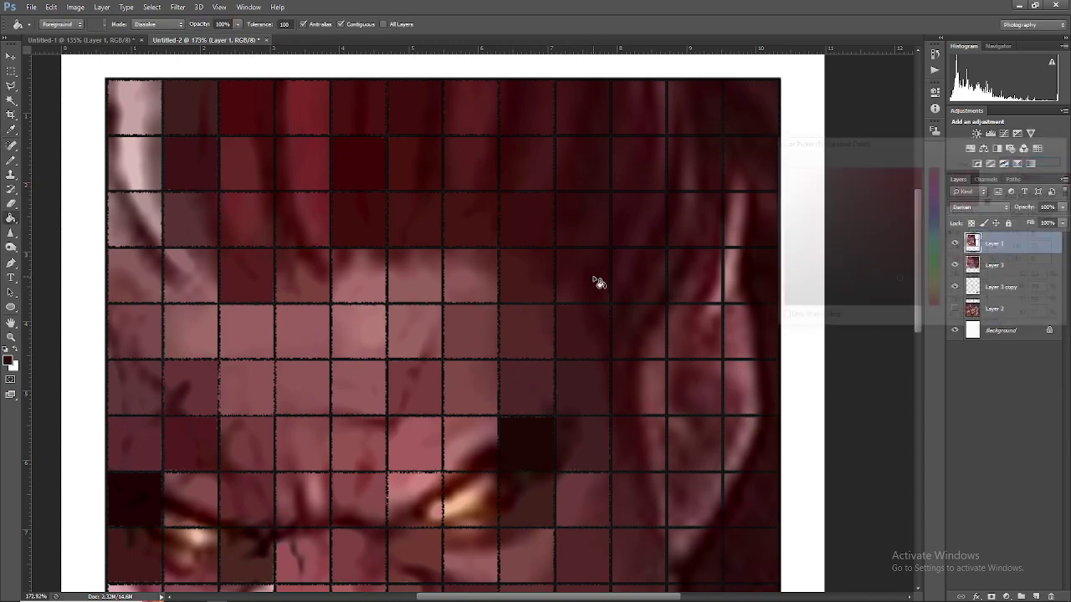
# Fill the ninth-column cells in the third, second and first rows with sampled hair colours, using #310c0b for the third and #310b0a for the first.
pyautogui.click(8, 361)
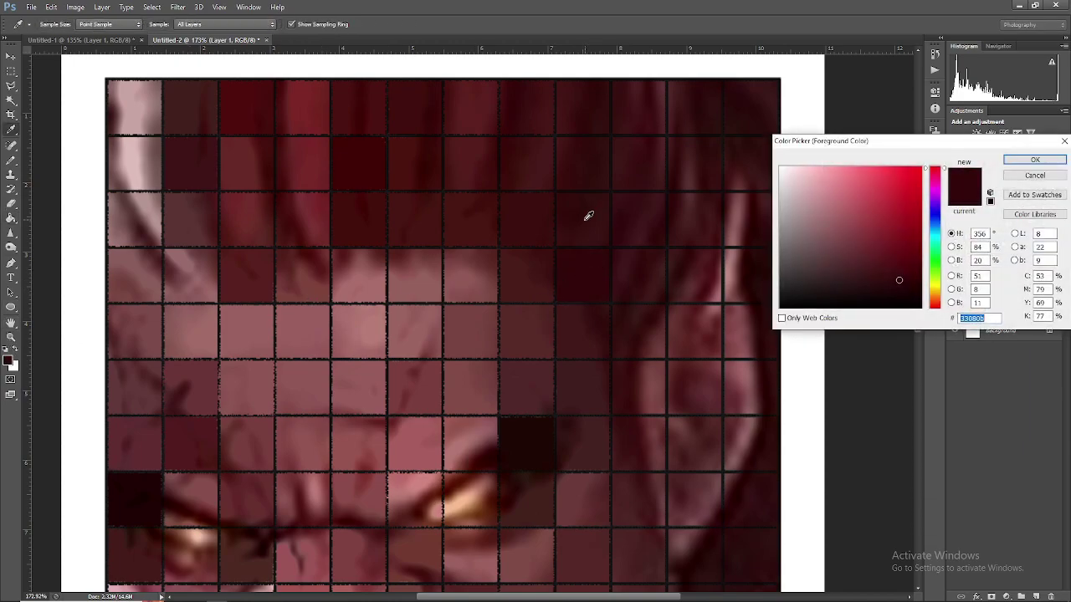
pyautogui.click(585, 220)
pyautogui.press('Return')
pyautogui.click(8, 361)
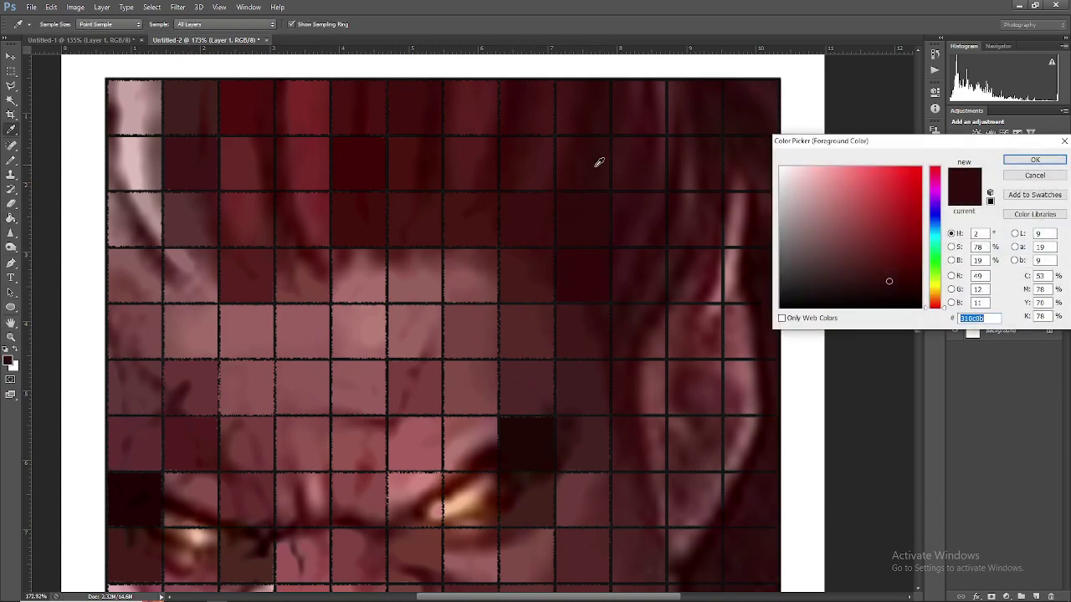
pyautogui.click(597, 162)
pyautogui.press('Return')
pyautogui.click(9, 362)
pyautogui.click(588, 106)
pyautogui.press('Return')
# Fill the tenth-column cells in the first and second rows with the dark maroon hair tones sampled from each cell.
pyautogui.click(13, 360)
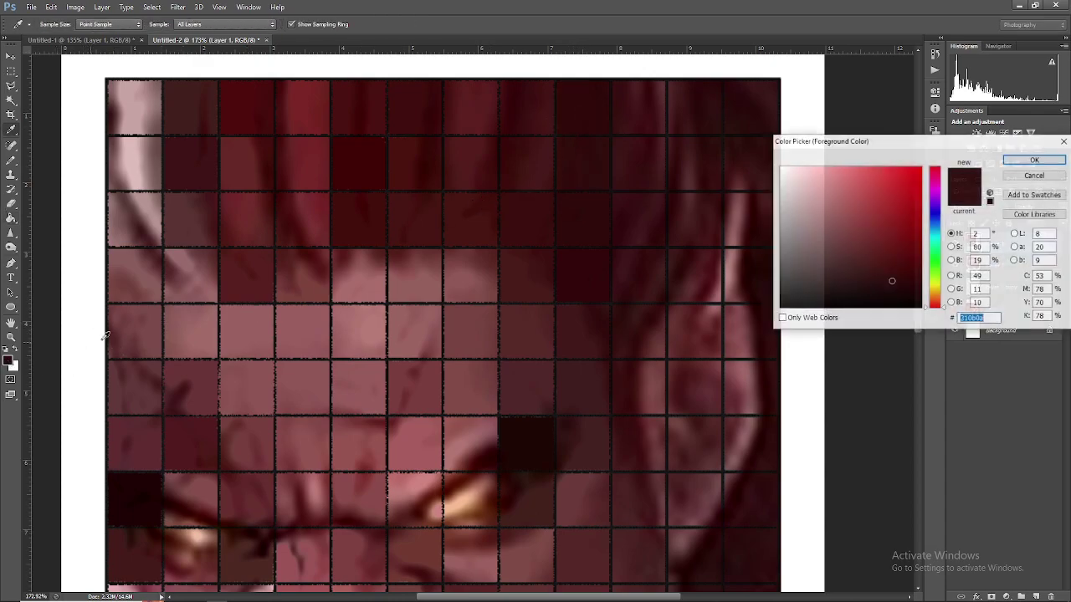
pyautogui.click(654, 109)
pyautogui.press('Return')
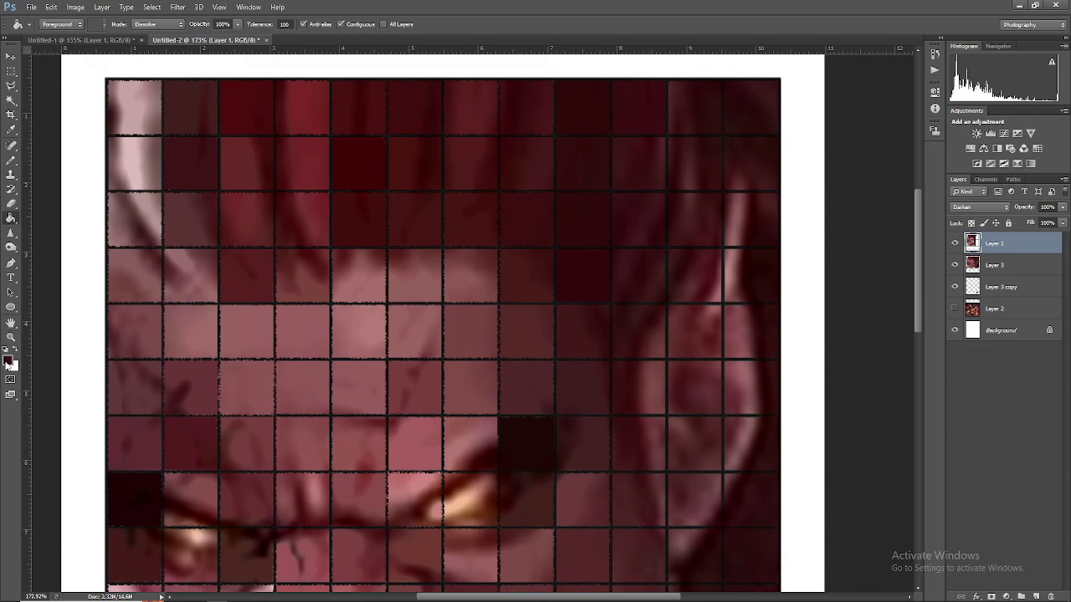
pyautogui.click(7, 361)
pyautogui.click(644, 149)
pyautogui.press('Return')
# Fill the tenth-column cells in the third and fourth rows with the dark hair colours sampled from each cell.
pyautogui.click(13, 360)
pyautogui.click(640, 221)
pyautogui.press('Return')
pyautogui.click(9, 361)
pyautogui.click(651, 276)
pyautogui.press('Return')
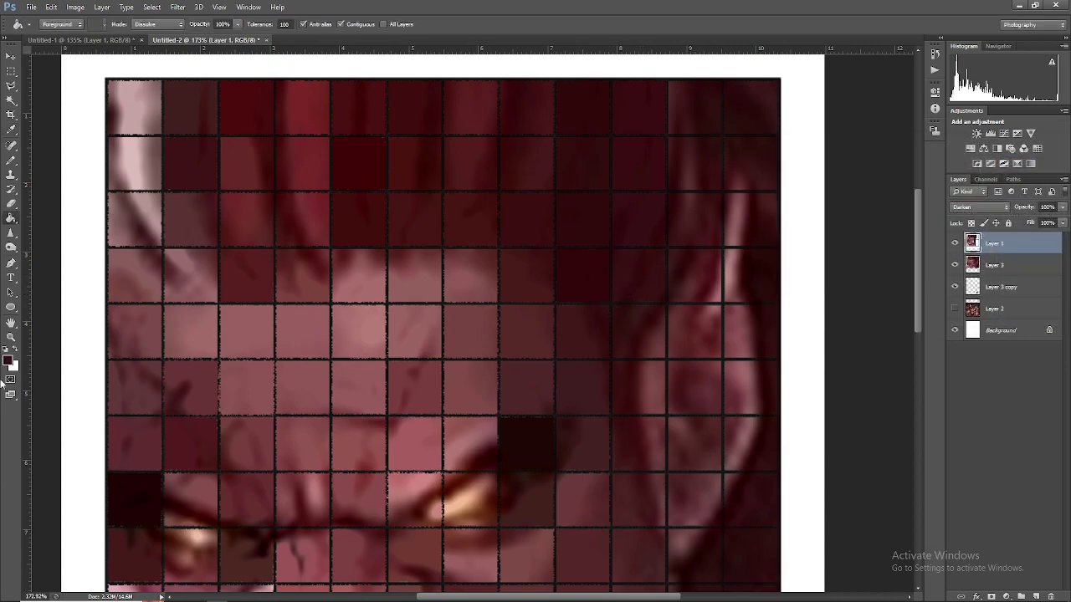
# Fill the tenth-column cells in the fifth and sixth rows with the sampled dark reds beside the ear, using #441714 for the sixth.
pyautogui.click(8, 361)
pyautogui.click(641, 328)
pyautogui.press('Return')
pyautogui.click(643, 331)
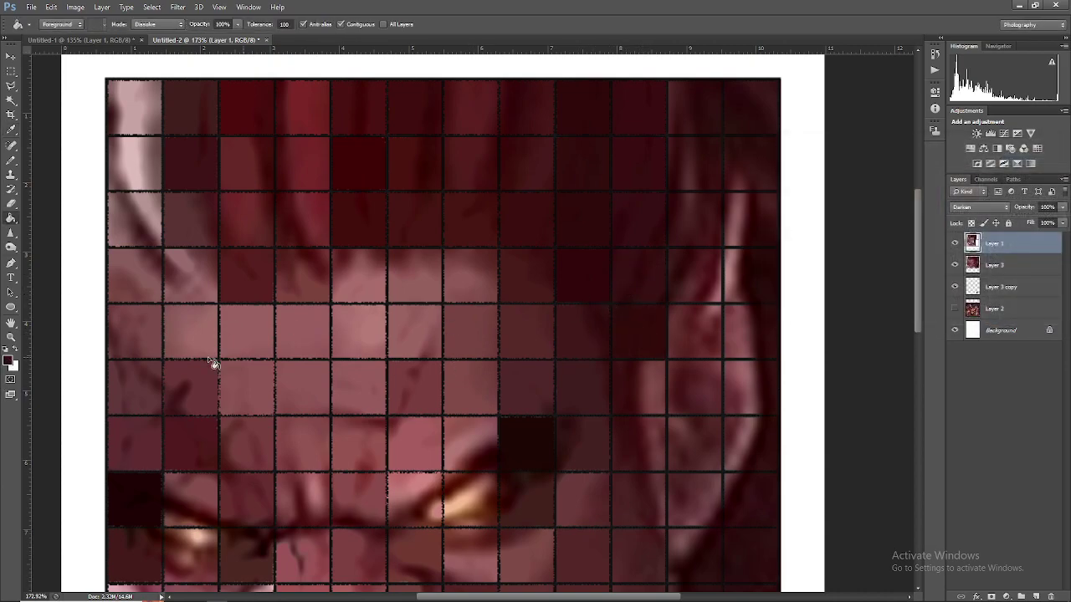
pyautogui.click(9, 361)
pyautogui.click(642, 383)
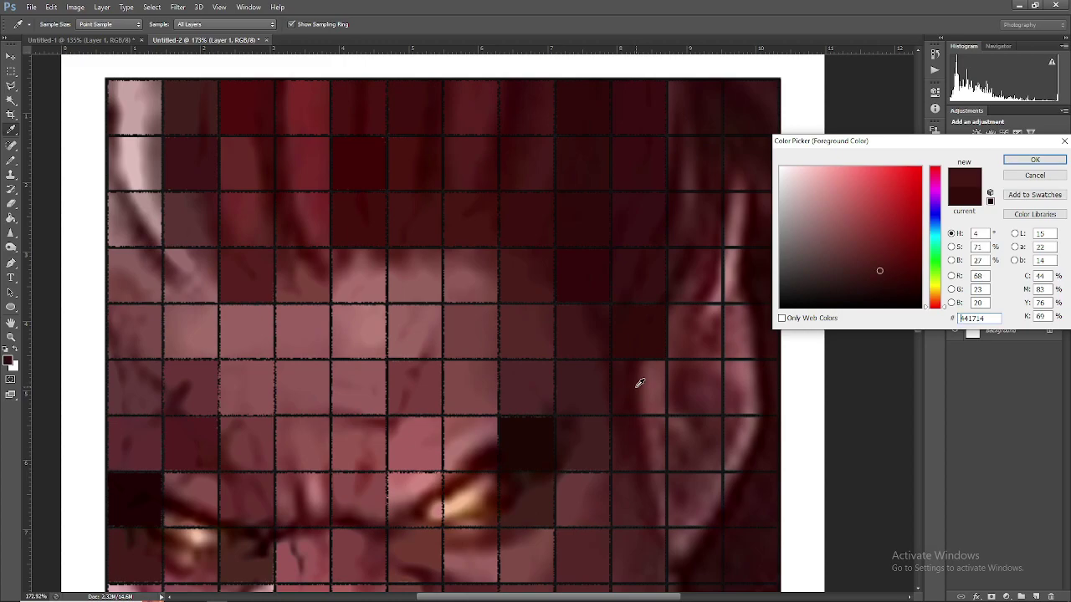
pyautogui.press('Return')
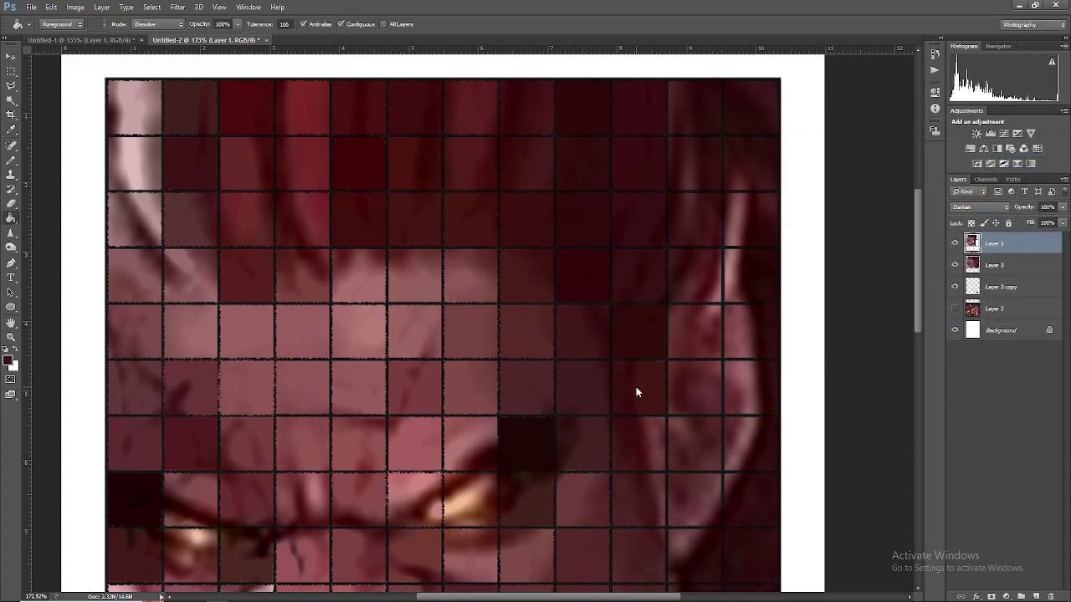
# Fill the tenth-column cells in the seventh and eighth rows with the sampled colours #3b0f0f and #451e1d.
pyautogui.click(8, 361)
pyautogui.press('Return')
pyautogui.scroll(-3, 641, 447)
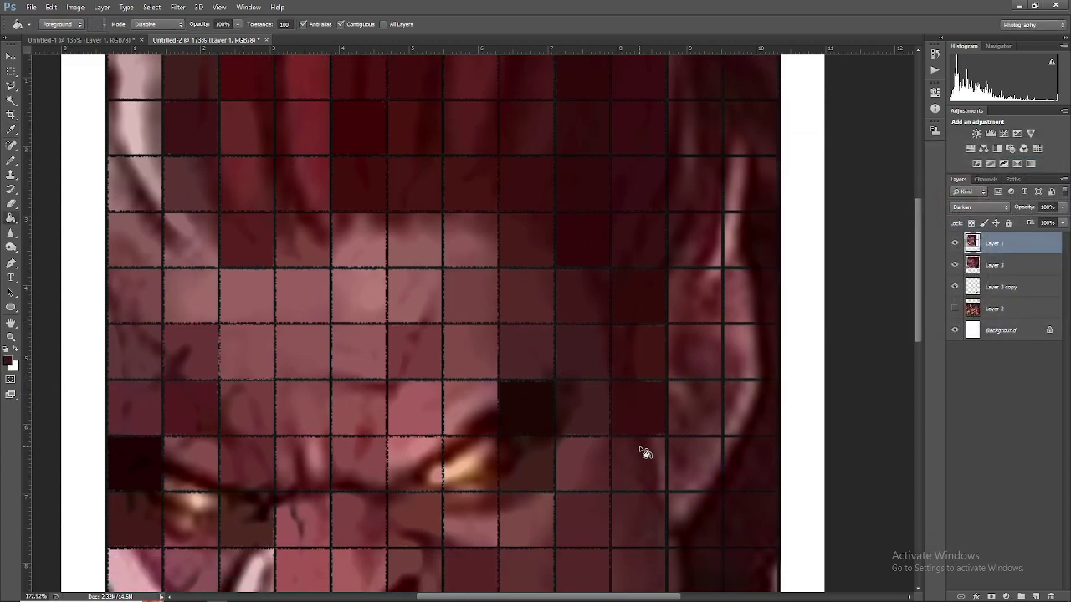
pyautogui.click(7, 362)
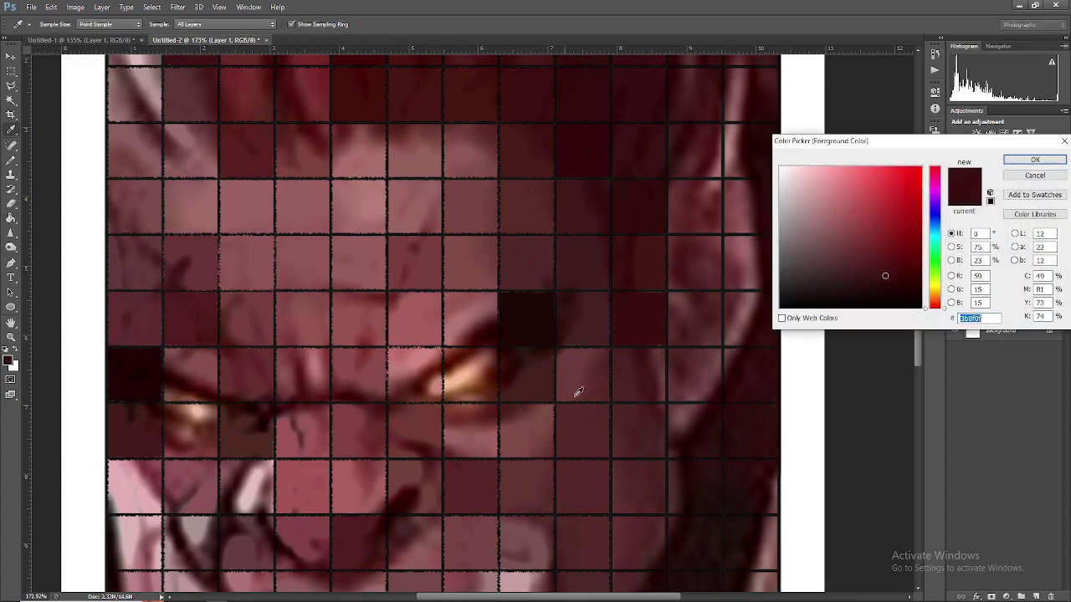
pyautogui.click(648, 374)
pyautogui.press('Return')
# Fill the tenth-column cells in the ninth and tenth rows with the dark skin tones sampled below the ear.
pyautogui.click(8, 361)
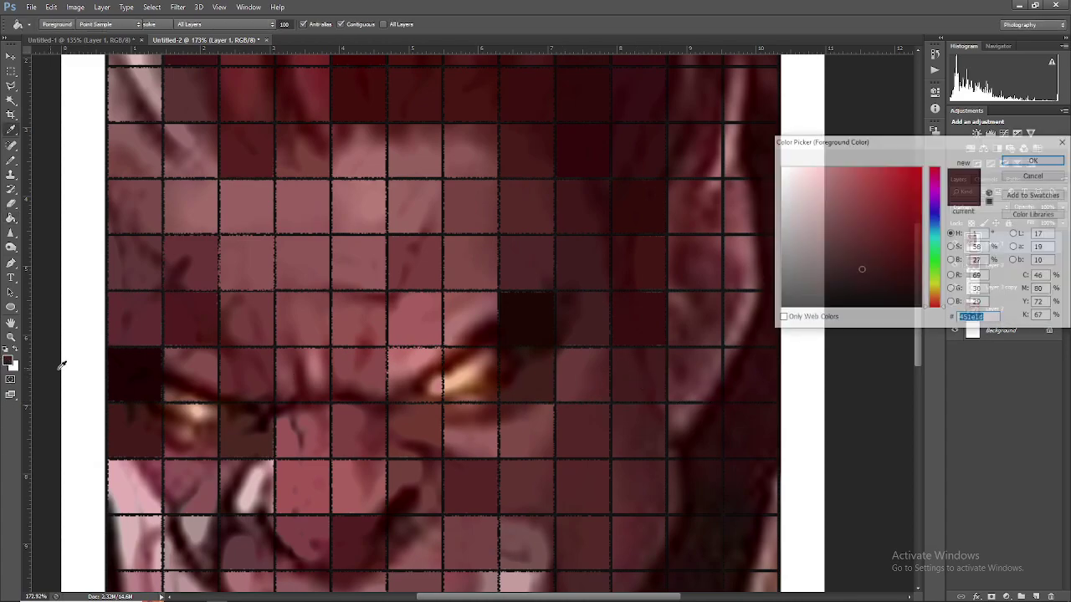
pyautogui.click(642, 420)
pyautogui.press('Return')
pyautogui.click(9, 361)
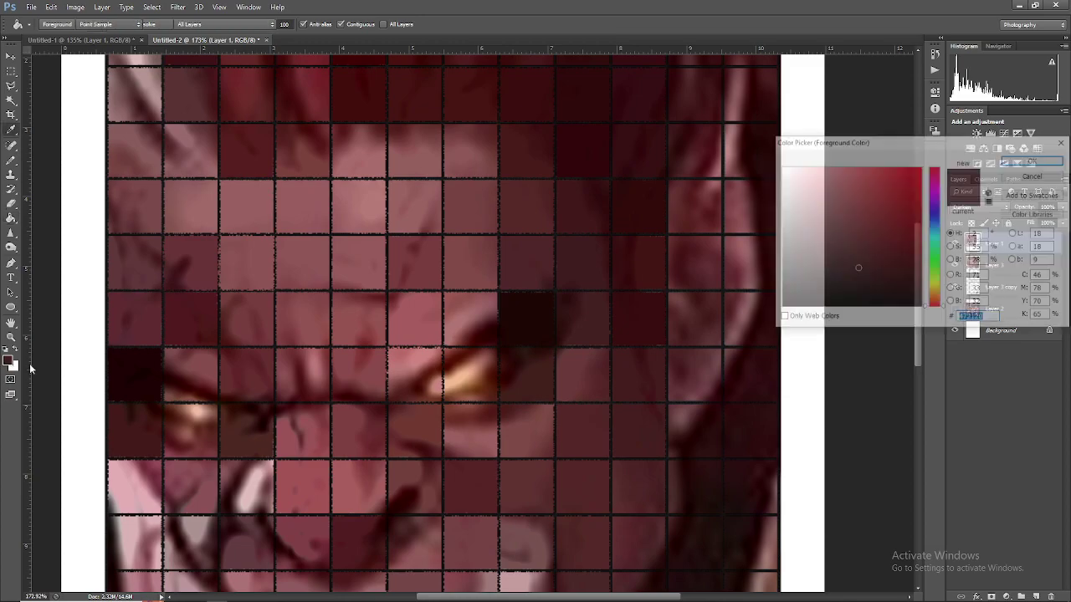
pyautogui.click(639, 473)
pyautogui.press('Return')
# Fill the tenth-column cells in the eleventh and twelfth rows with the dark reds sampled behind them, using #3e1c1d for the twelfth.
pyautogui.click(8, 361)
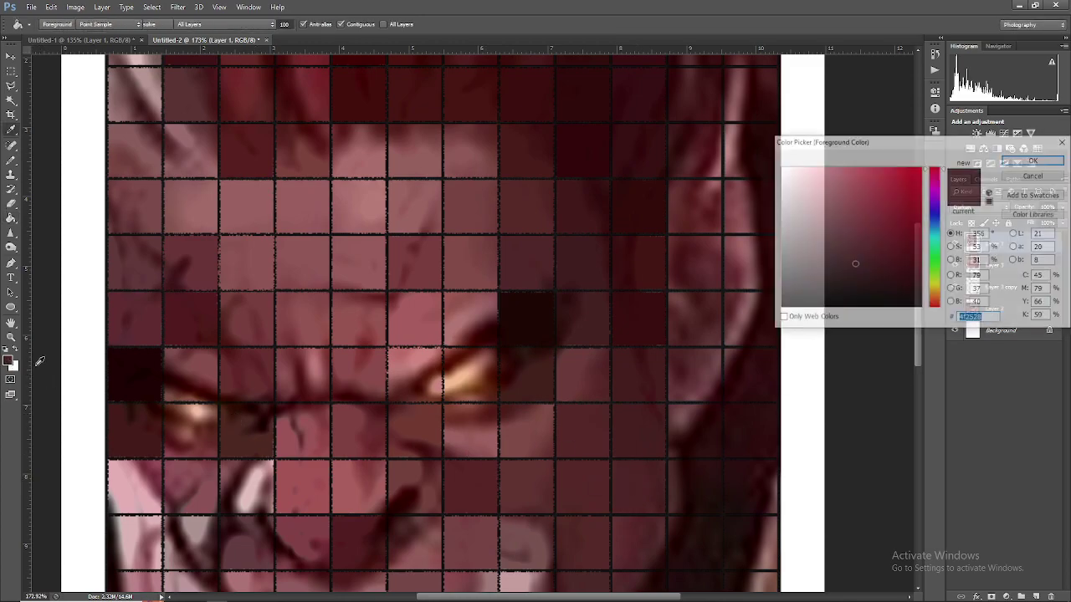
pyautogui.click(639, 532)
pyautogui.press('Return')
pyautogui.press('g')
pyautogui.scroll(-3, 611, 534)
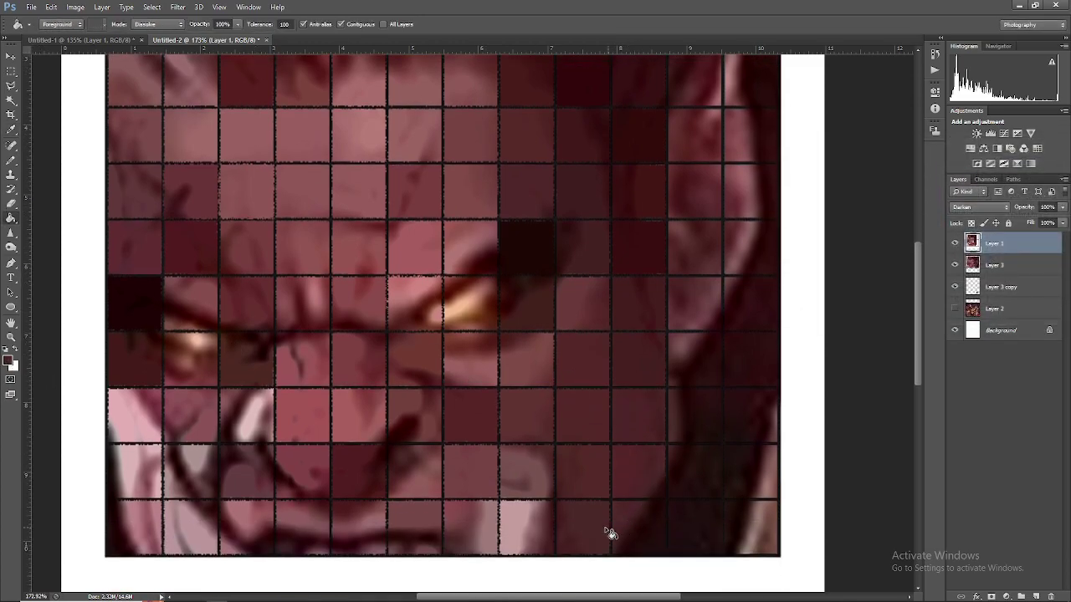
pyautogui.click(8, 361)
pyautogui.click(639, 516)
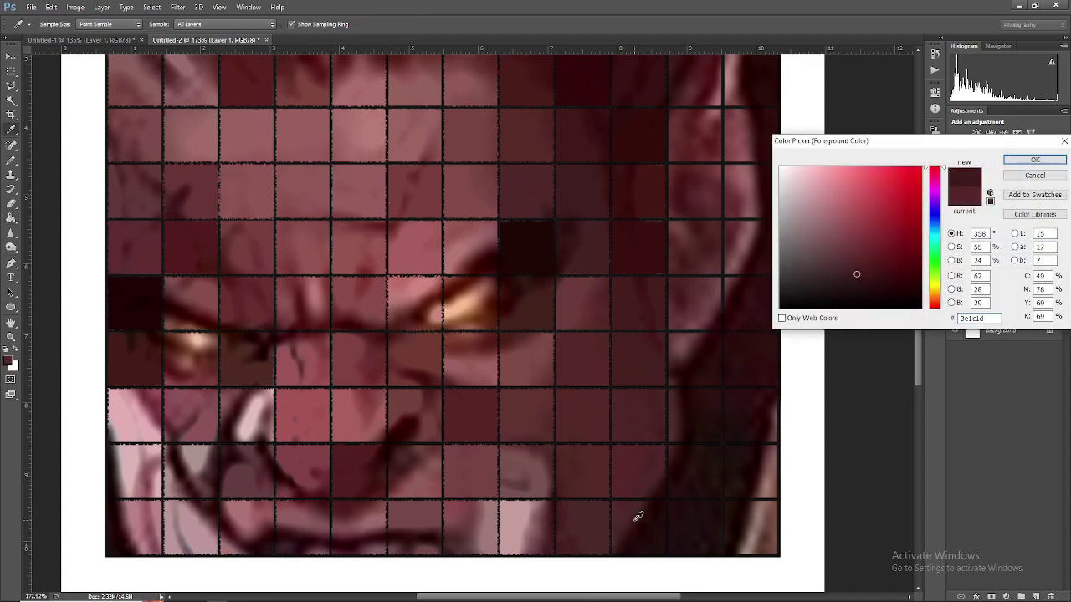
pyautogui.press('Return')
# Fill the eleventh-column cells in the twelfth and tenth rows with the sampled near-blacks #1e0e0f and #1d0e0b.
pyautogui.click(9, 361)
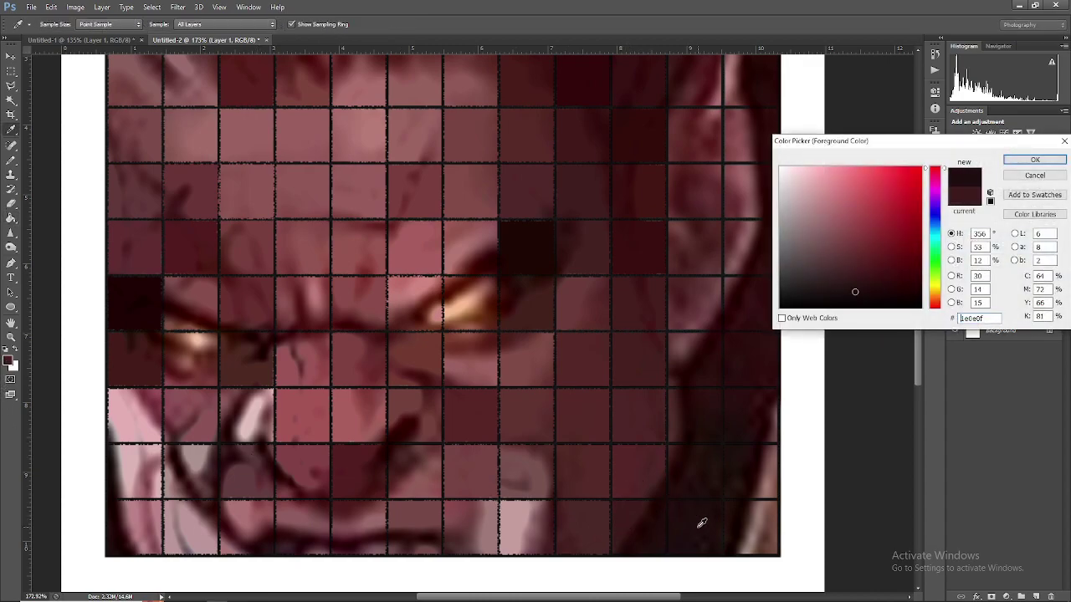
pyautogui.click(695, 516)
pyautogui.press('Return')
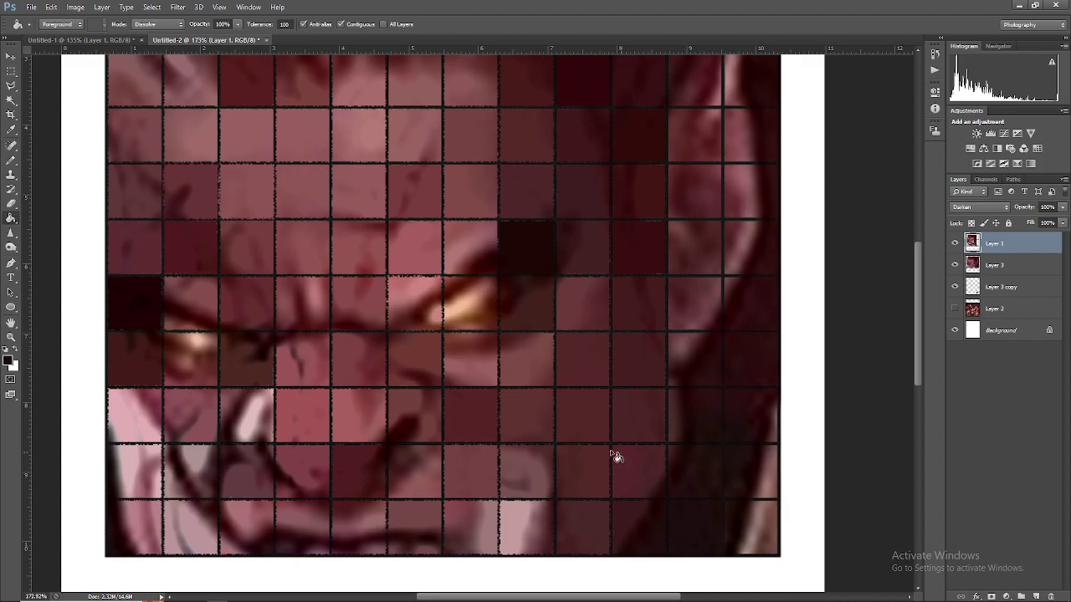
pyautogui.click(9, 361)
pyautogui.click(706, 421)
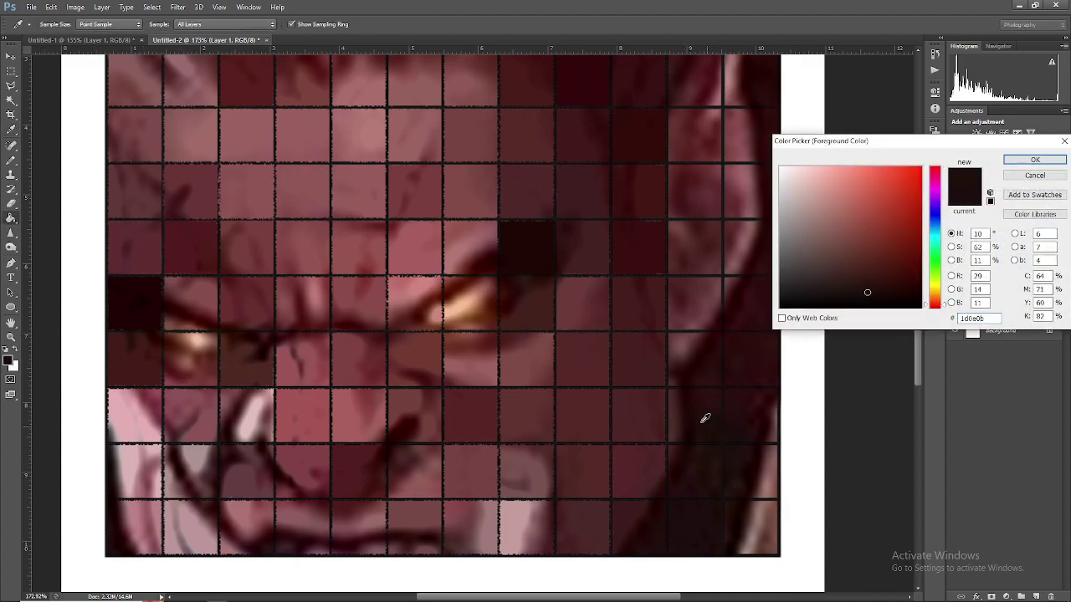
pyautogui.press('Return')
pyautogui.click(705, 418)
# Fill the eleventh-column cell in the ninth row with the sampled dark red #230706.
pyautogui.click(9, 361)
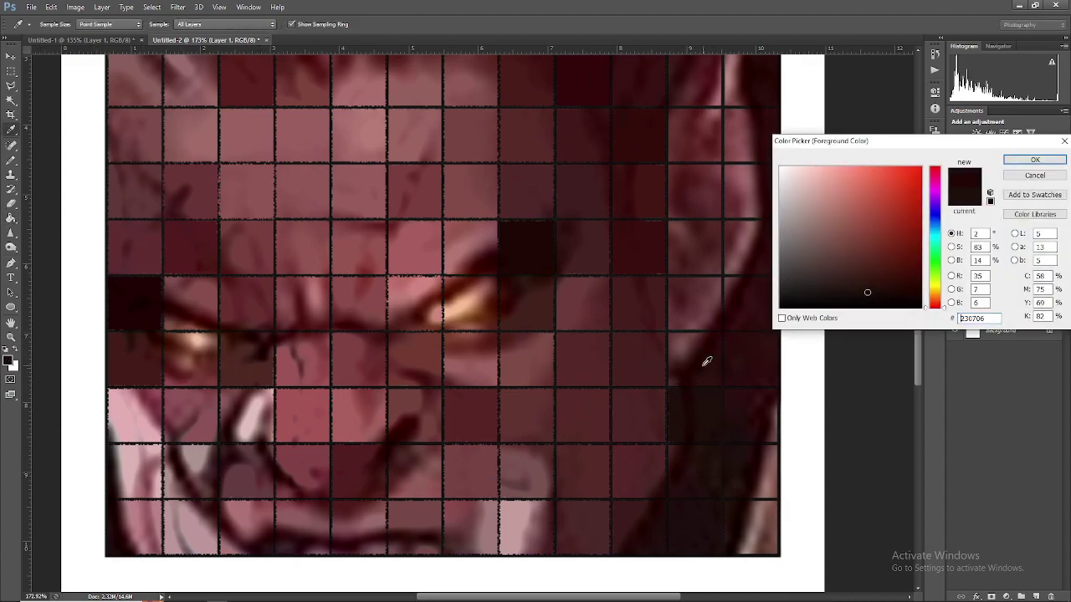
pyautogui.click(707, 360)
pyautogui.press('Return')
pyautogui.click(700, 367)
# Fill the twelfth-column cells from the eighth to the twelfth row with the sampled dark red #2e0e0f.
pyautogui.click(8, 361)
pyautogui.click(755, 358)
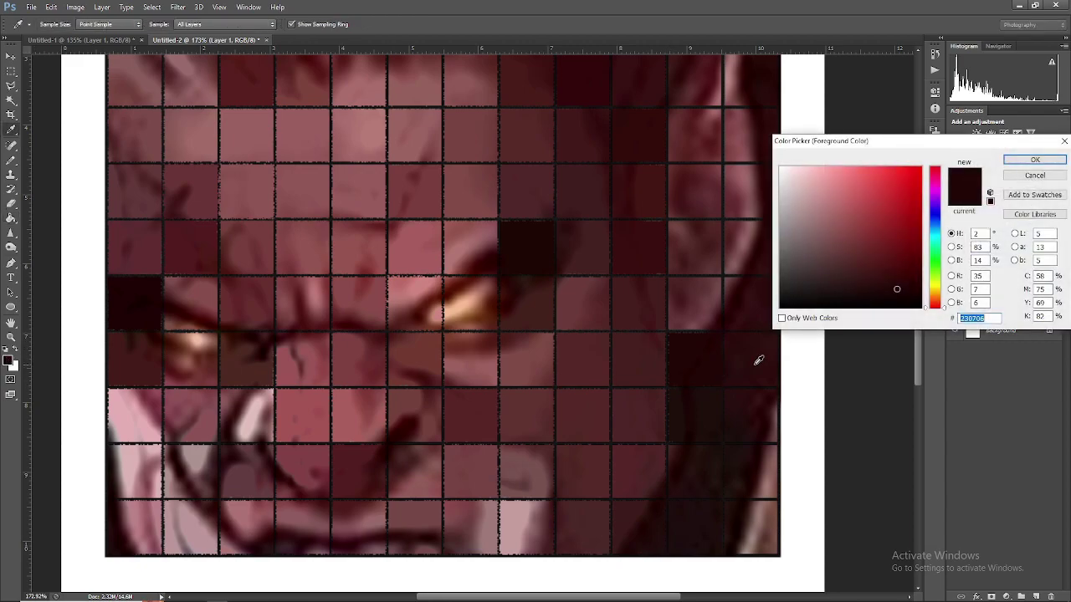
pyautogui.press('Return')
pyautogui.click(762, 433)
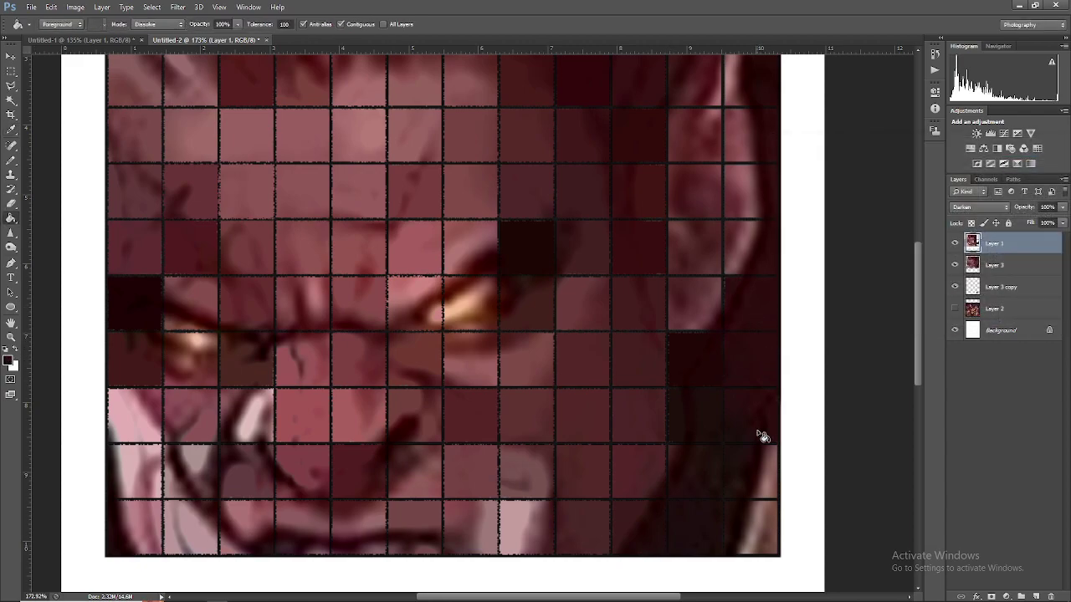
pyautogui.click(755, 487)
pyautogui.click(759, 540)
# Fill the eleventh-column cells in the eighth, seventh and sixth rows with the ear tones sampled from each cell.
pyautogui.scroll(3, 753, 387)
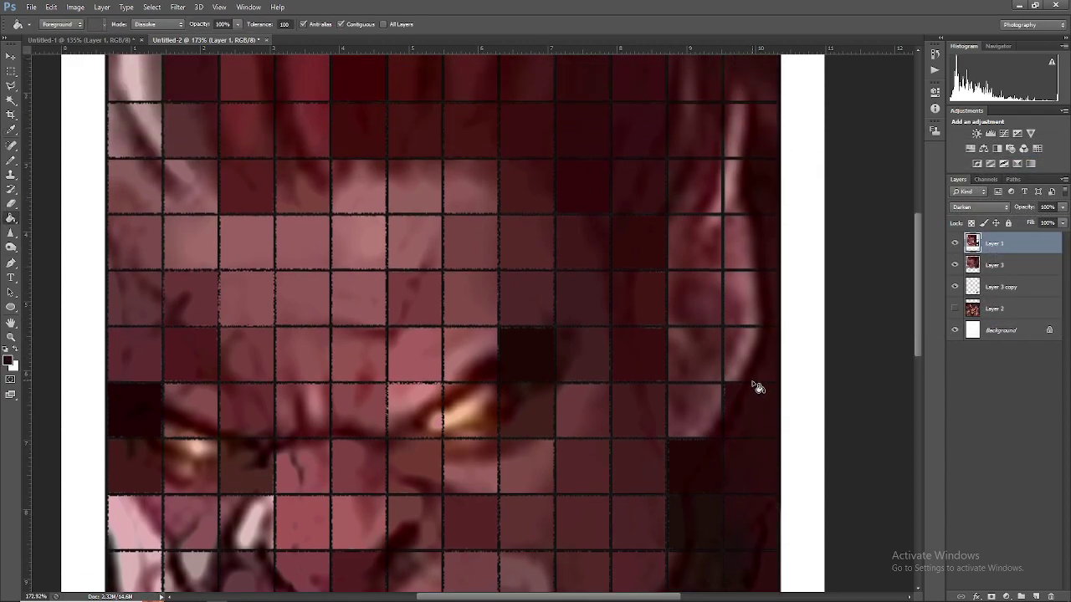
pyautogui.click(10, 362)
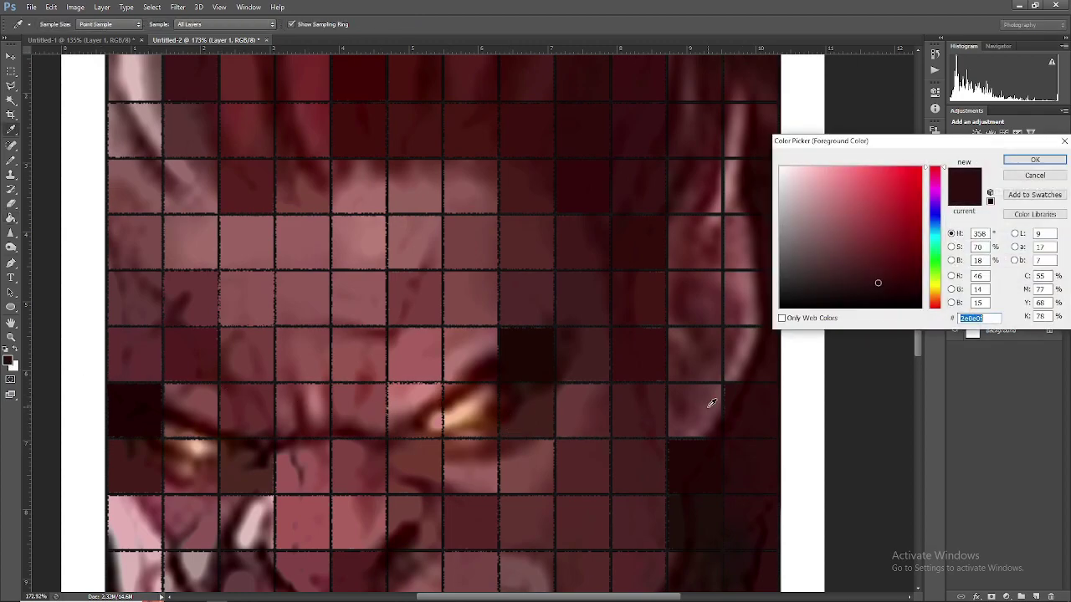
pyautogui.click(712, 403)
pyautogui.press('Return')
pyautogui.click(10, 362)
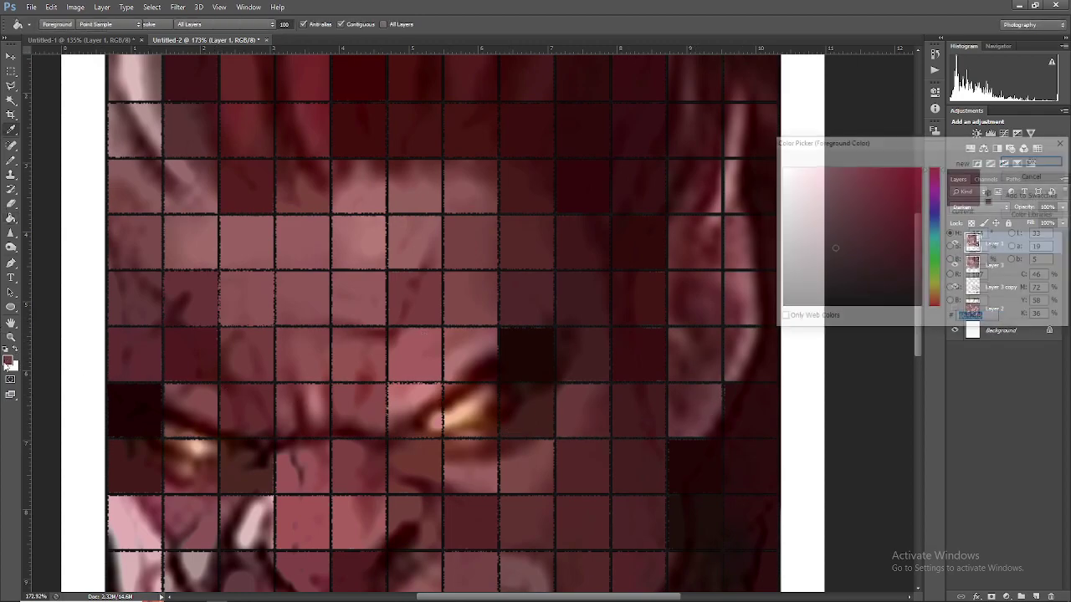
pyautogui.click(699, 356)
pyautogui.press('Return')
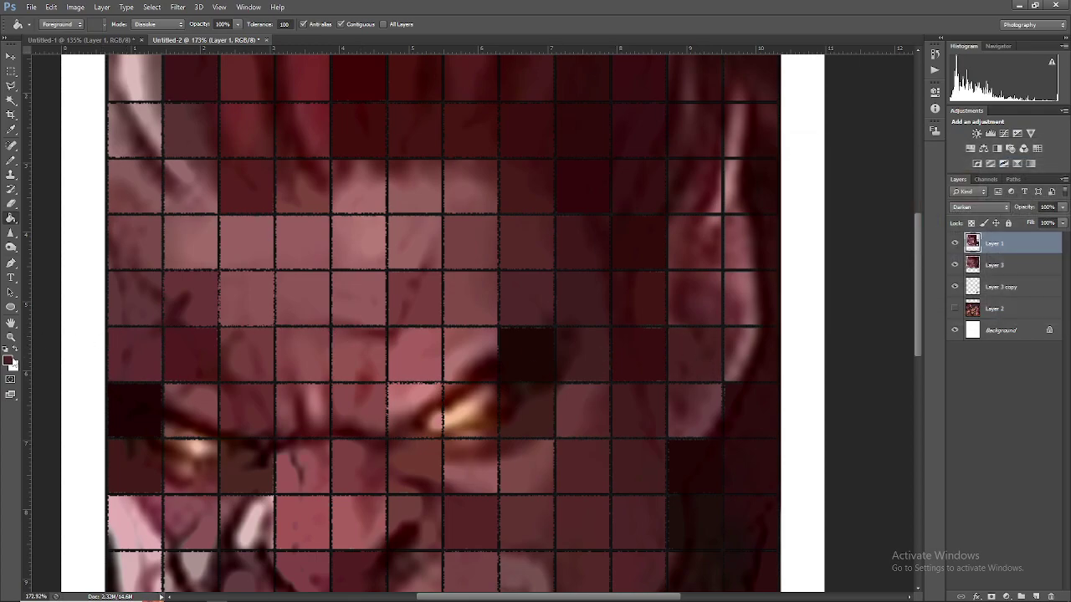
pyautogui.click(10, 363)
pyautogui.click(706, 308)
pyautogui.press('Return')
# Fill the twelfth-column cells in the seventh and sixth rows with the sampled ear-rim tones, using #915e60 for the sixth.
pyautogui.click(10, 362)
pyautogui.click(749, 341)
pyautogui.press('Return')
pyautogui.click(10, 362)
pyautogui.click(753, 295)
pyautogui.press('Return')
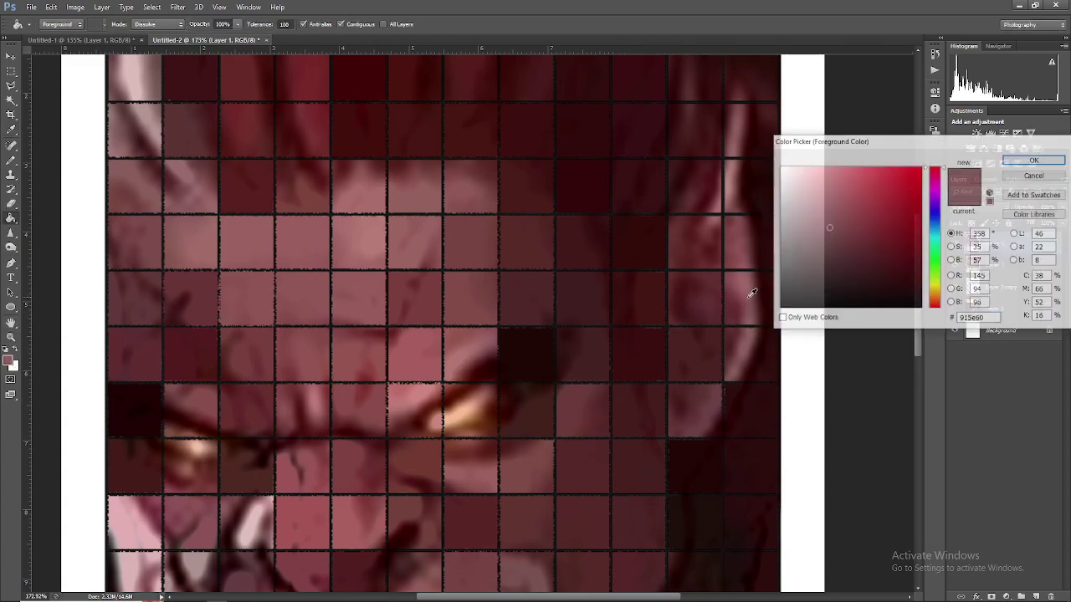
# Try to fill the eleventh-column cell in the sixth row with the sampled #5e2b2f, and undo the stray fill.
pyautogui.click(10, 362)
pyautogui.click(710, 292)
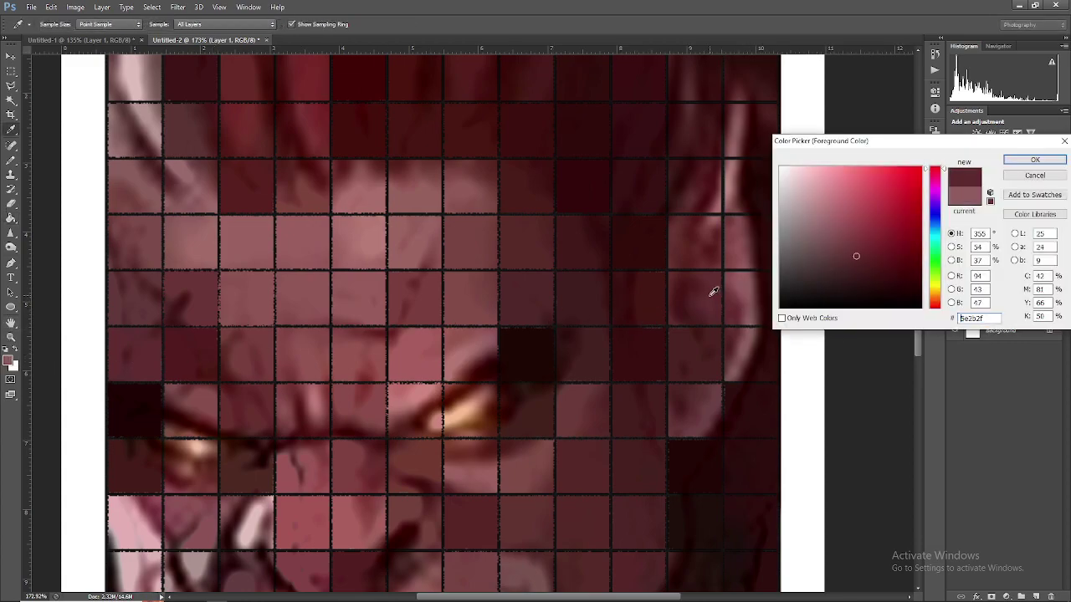
pyautogui.press('Return')
pyautogui.click(185, 324)
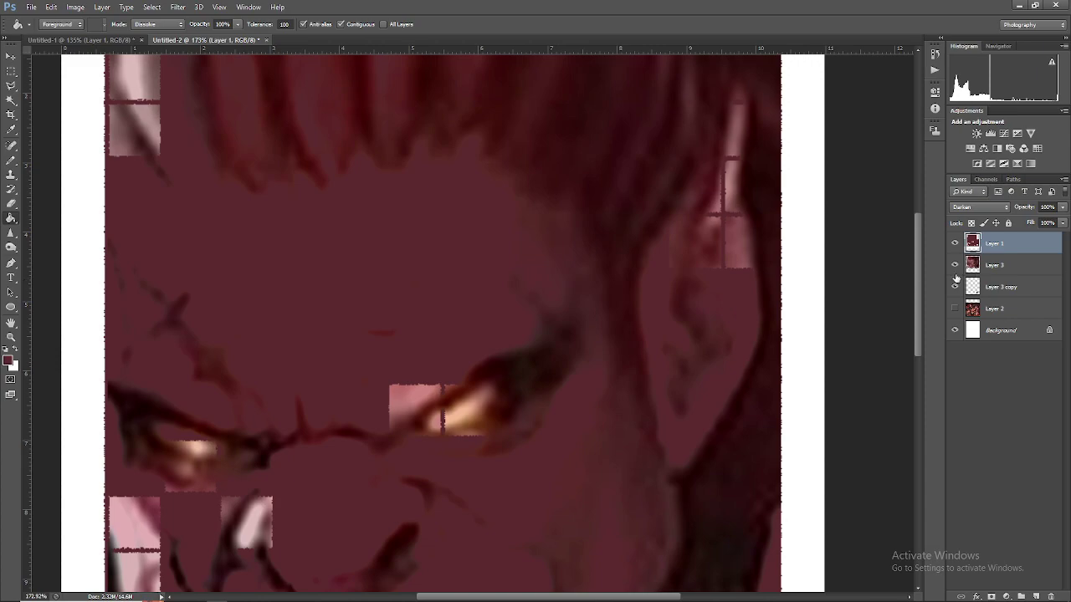
pyautogui.hotkey('ctrl', 'z')
pyautogui.click(954, 244)
pyautogui.click(954, 243)
# Fill the fifth-row cells in the eleventh and twelfth columns with the ear colours sampled from each cell.
pyautogui.click(10, 360)
pyautogui.click(705, 243)
pyautogui.press('Return')
pyautogui.click(10, 360)
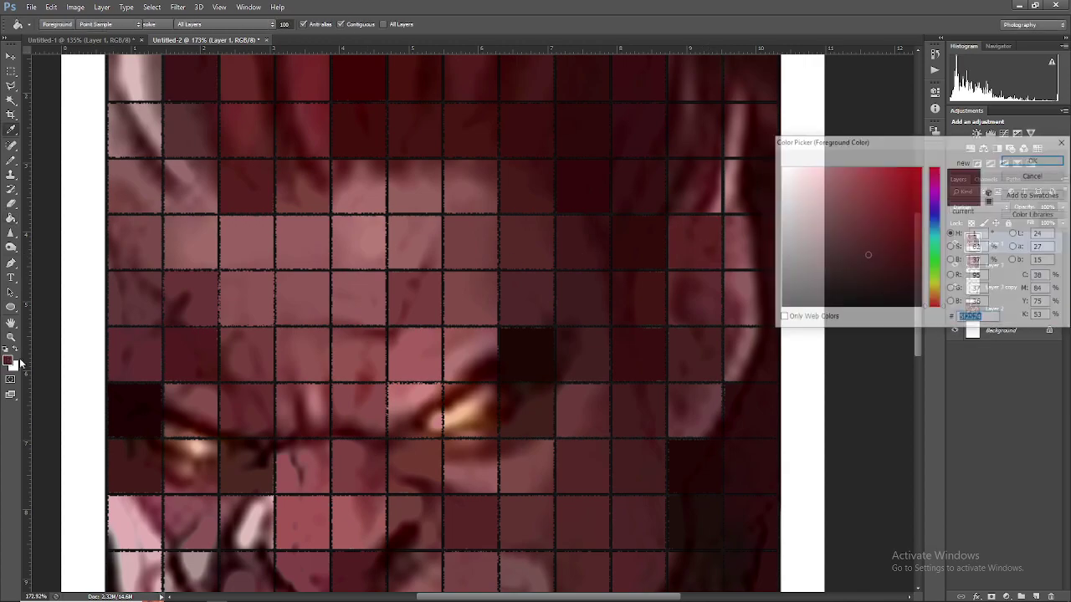
pyautogui.click(742, 240)
pyautogui.press('Return')
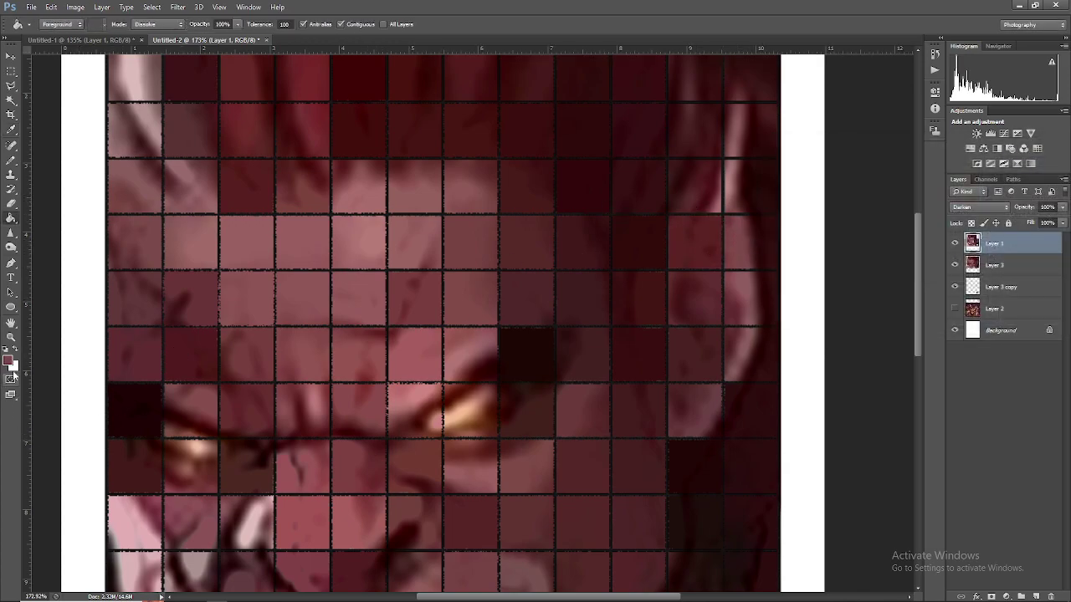
# Fill the fourth-row cells in the eleventh and twelfth columns with the colours sampled around the upper ear.
pyautogui.click(10, 361)
pyautogui.click(697, 192)
pyautogui.press('Return')
pyautogui.click(11, 363)
pyautogui.click(750, 184)
# Fill the third-row cells in the twelfth and eleventh columns with the sampled colours #895959 and #431a1b.
pyautogui.scroll(2, 771, 271)
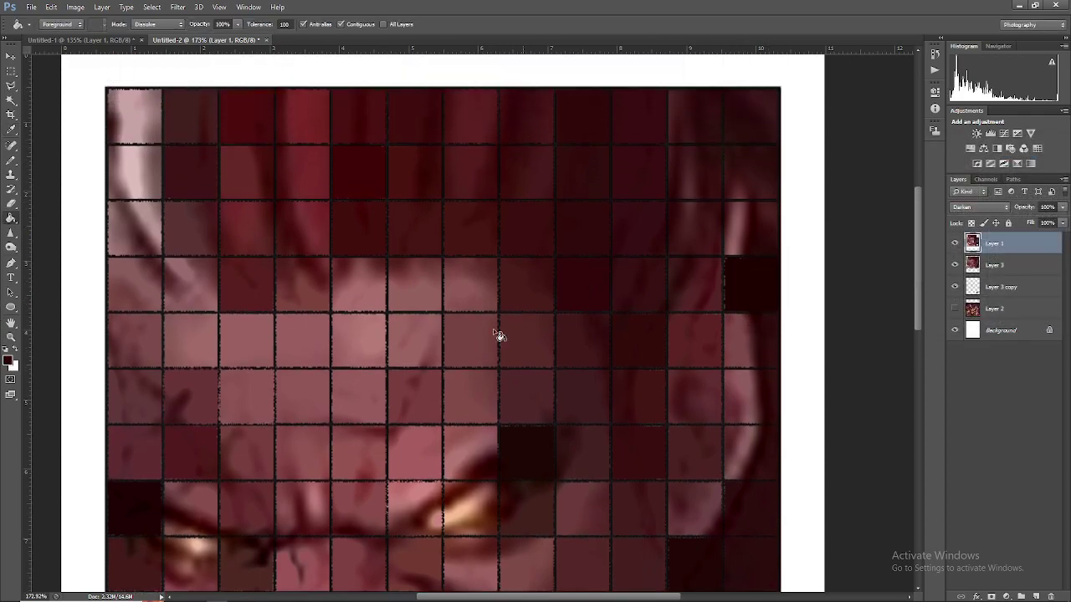
pyautogui.click(7, 361)
pyautogui.click(741, 225)
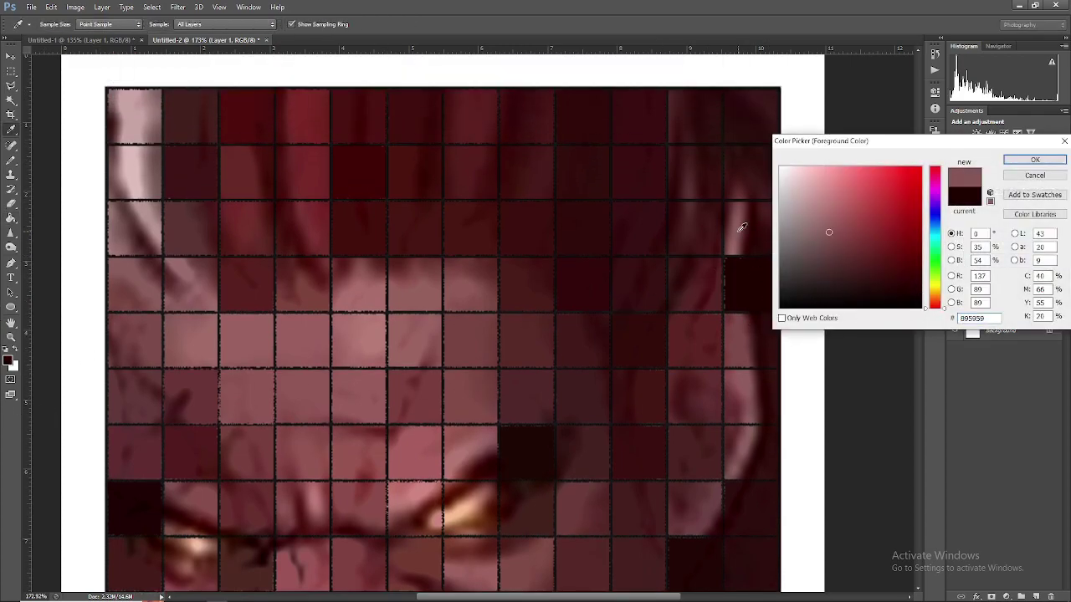
pyautogui.press('Return')
pyautogui.click(8, 360)
pyautogui.click(693, 228)
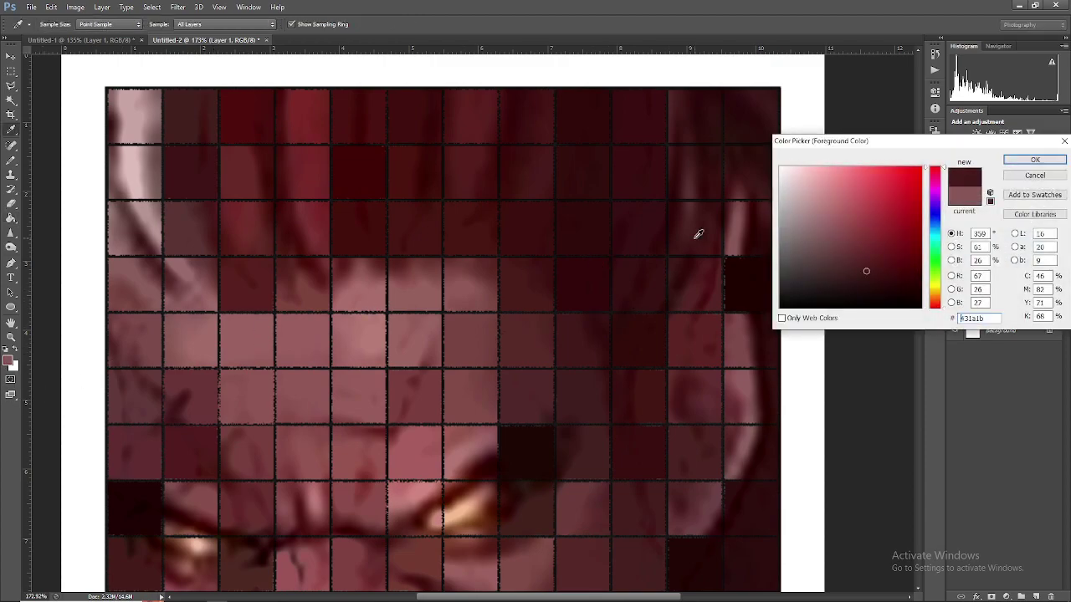
pyautogui.press('Return')
# Fill the second-row cells in the eleventh and twelfth columns with the sampled dark reds #35110f and #441b18.
pyautogui.click(8, 361)
pyautogui.click(709, 182)
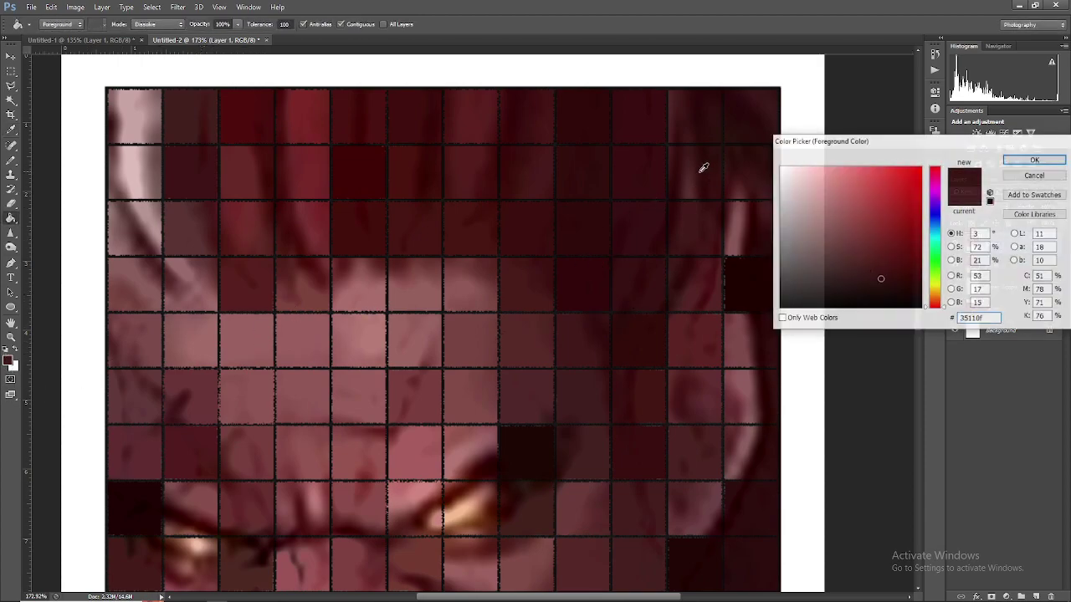
pyautogui.press('Return')
pyautogui.click(9, 361)
pyautogui.click(746, 181)
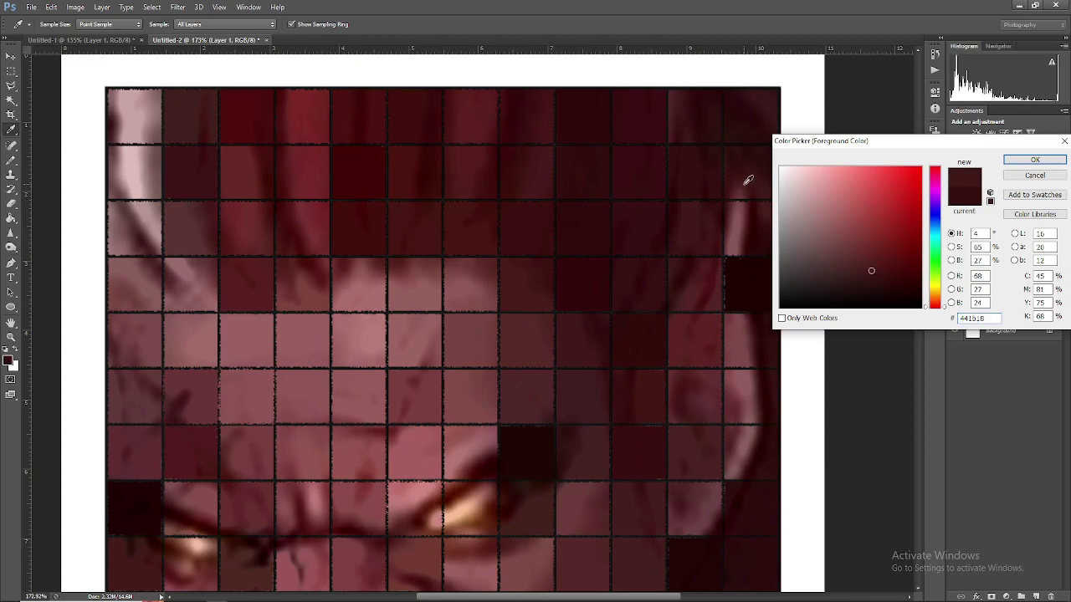
pyautogui.press('Return')
# Fill the first-row cells in the eleventh and twelfth columns with the sampled dark hair colours, using #371212 for the eleventh.
pyautogui.click(9, 361)
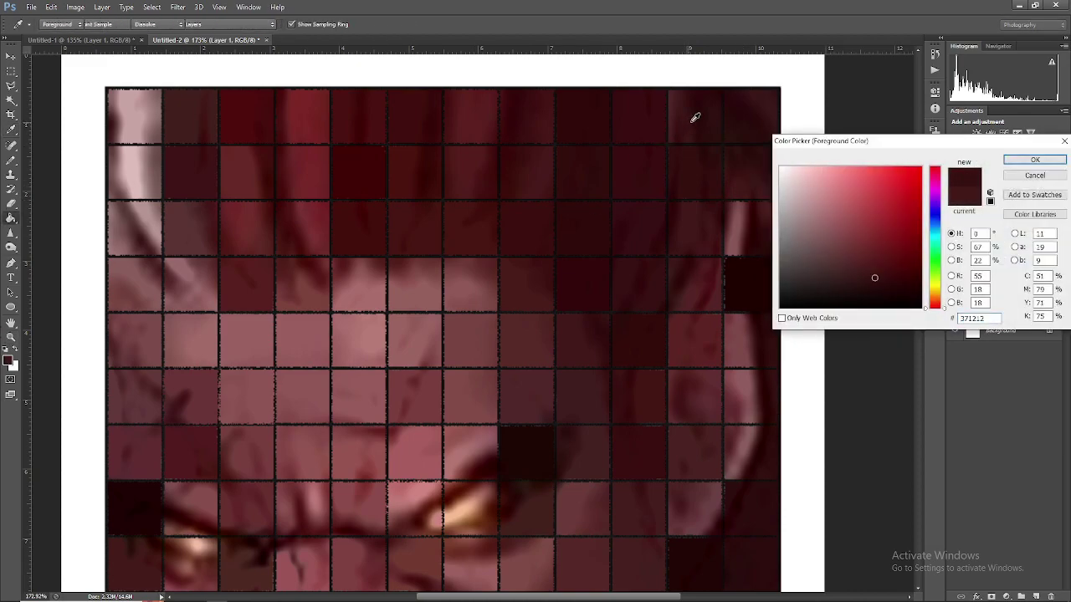
pyautogui.press('Return')
pyautogui.press('g')
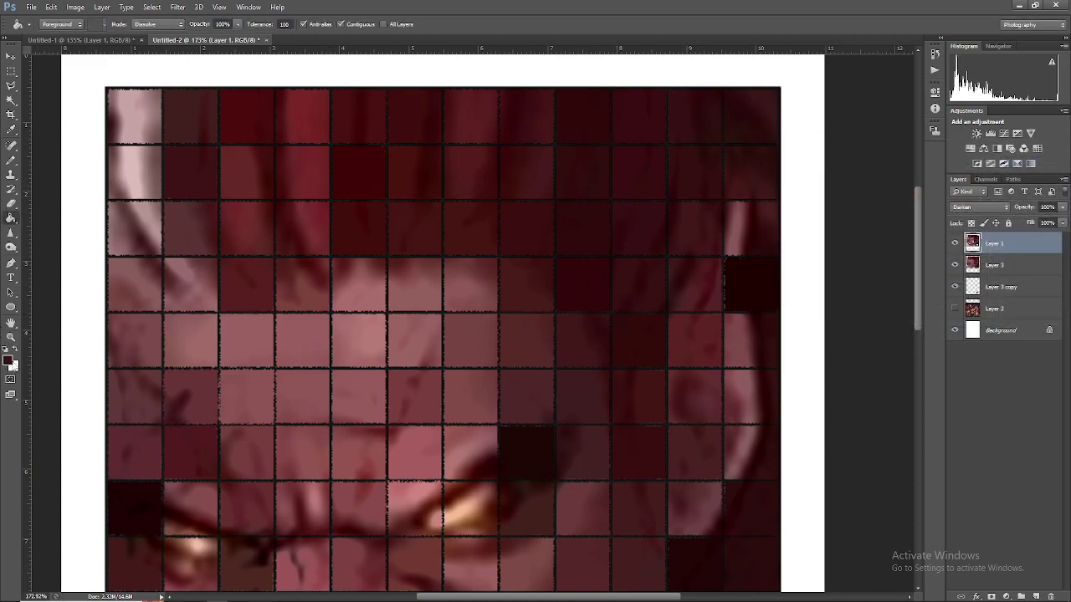
pyautogui.click(9, 360)
pyautogui.click(757, 107)
pyautogui.press('Return')
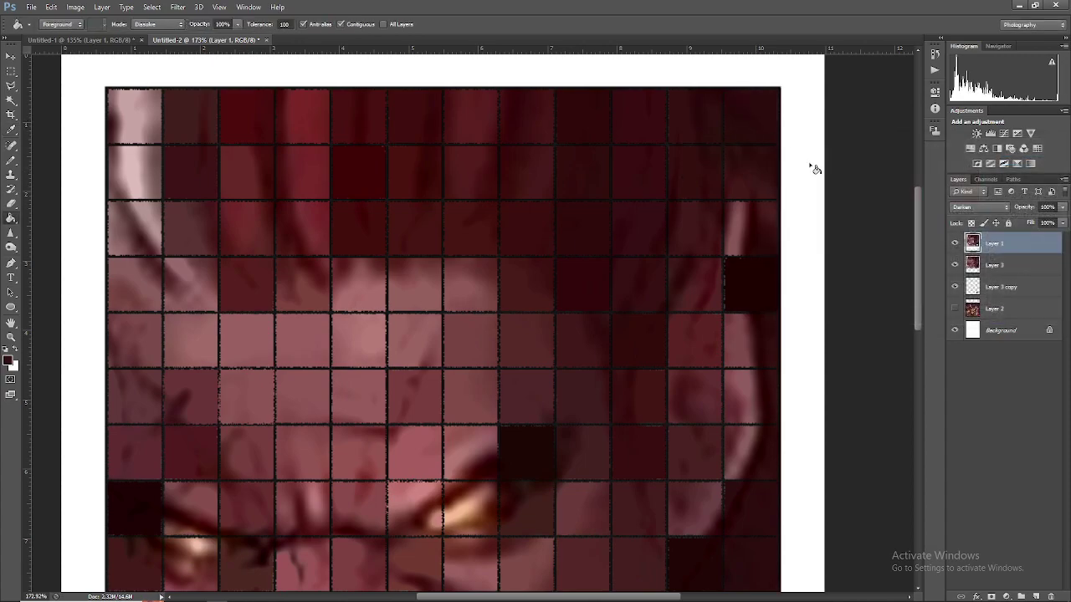
# Toggle the visibility of Layer 3 and Layer 1 to check the lower grid for cells left without a fill.
pyautogui.click(954, 264)
pyautogui.scroll(-5, 787, 318)
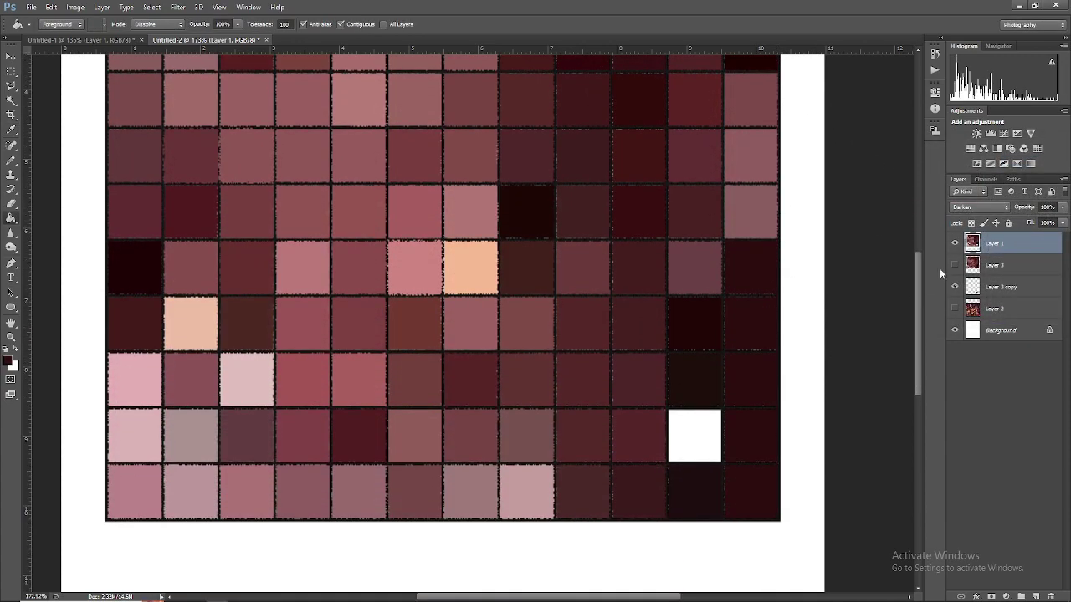
pyautogui.click(954, 242)
pyautogui.click(954, 242)
pyautogui.click(955, 265)
pyautogui.click(954, 264)
pyautogui.click(954, 265)
pyautogui.click(955, 265)
# Show Layer 3 again and fill the missed eleventh-row cell in the eleventh column with the near-black colour sampled behind it.
pyautogui.click(13, 366)
pyautogui.press('Escape')
pyautogui.click(955, 264)
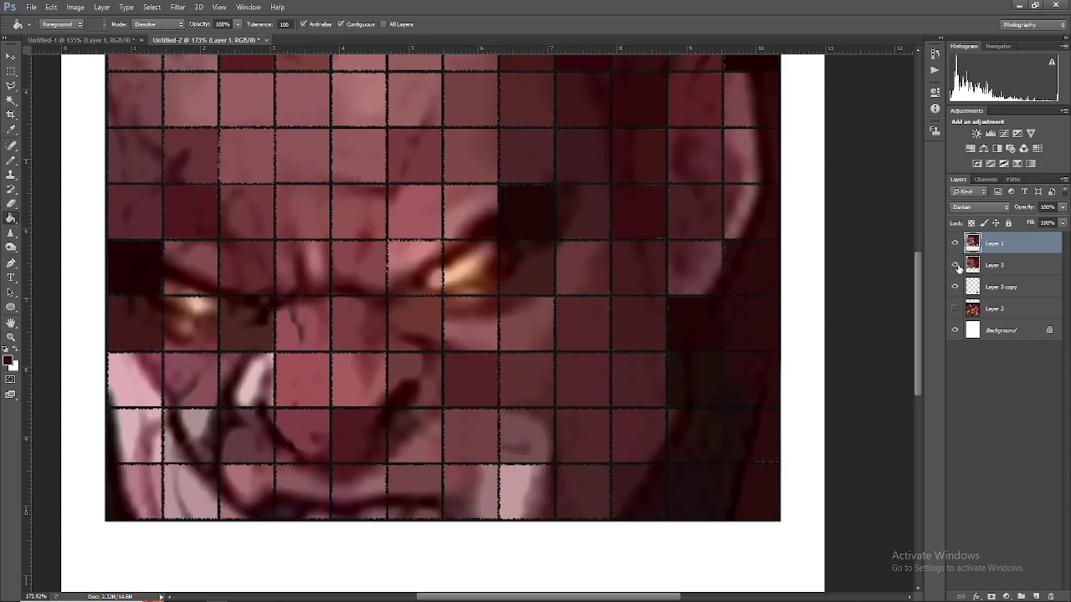
pyautogui.click(8, 360)
pyautogui.press('Return')
pyautogui.click(954, 265)
pyautogui.click(955, 264)
# Duplicate the filled grid layer, Layer 1.
pyautogui.hscroll(1, 809, 315)
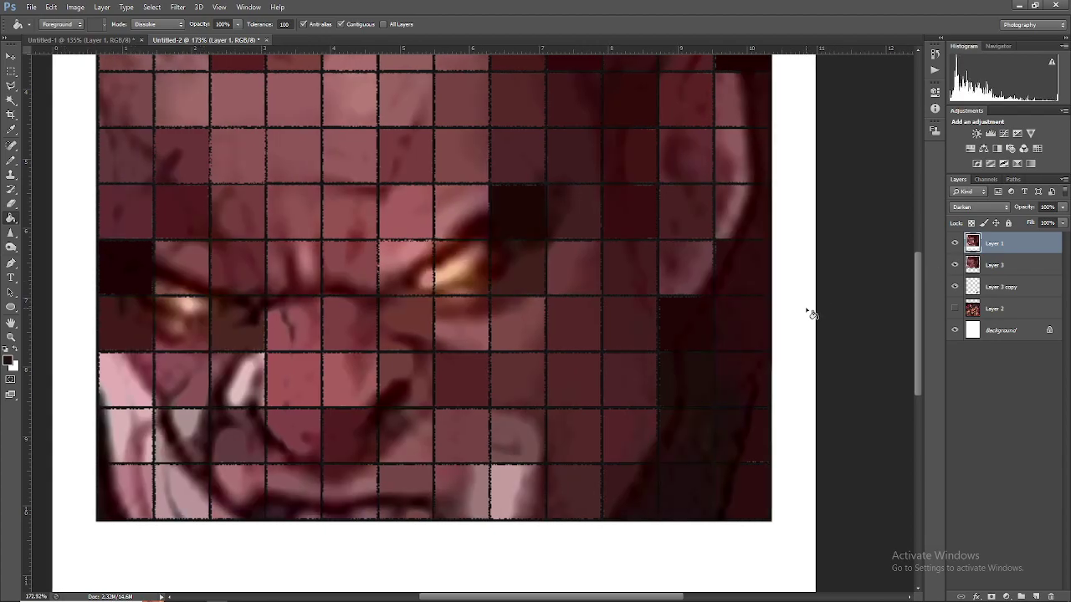
pyautogui.scroll(-2, 809, 314)
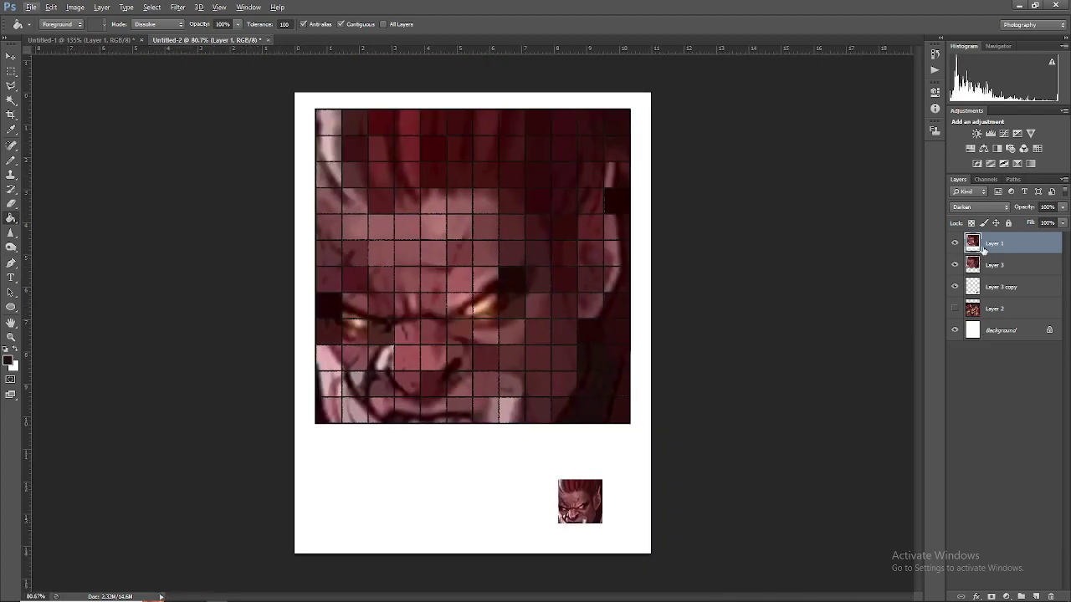
pyautogui.hotkey('ctrl', 'j')
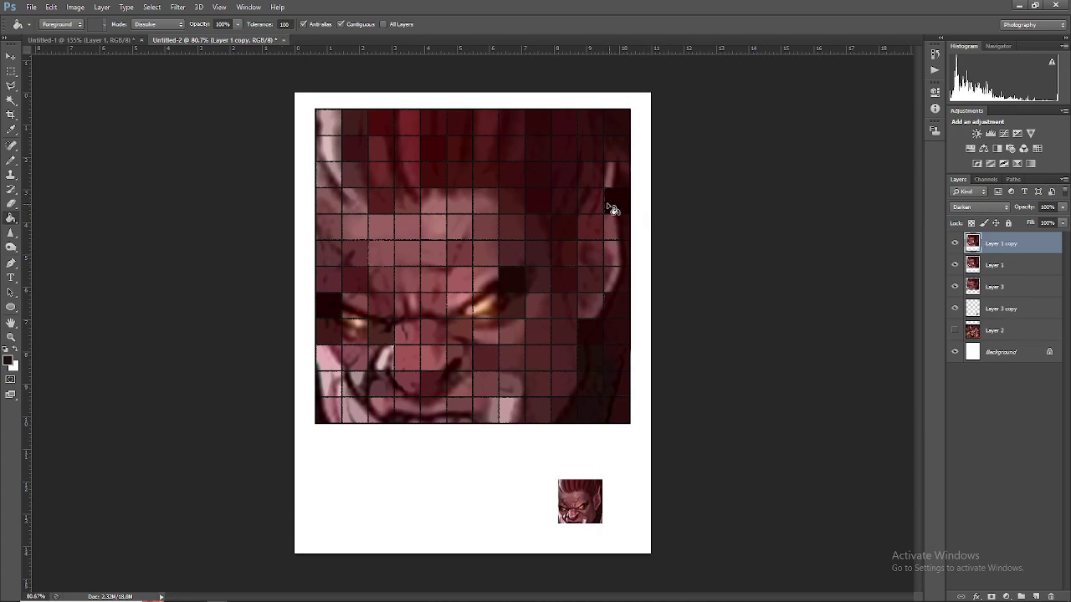
# Scale the duplicated grid layer down to about 13% and place it directly beside the small original face thumbnail.
pyautogui.hotkey('ctrl', 't')
pyautogui.moveTo(557, 227); pyautogui.dragTo(546, 373)
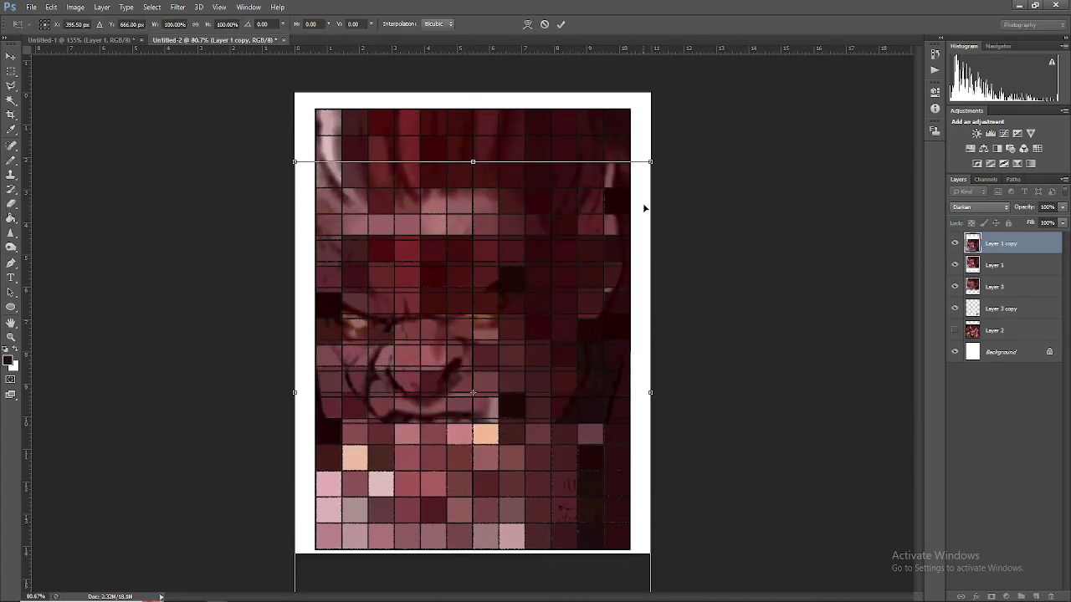
pyautogui.moveTo(653, 162); pyautogui.dragTo(444, 428)
pyautogui.moveTo(420, 495); pyautogui.dragTo(475, 436)
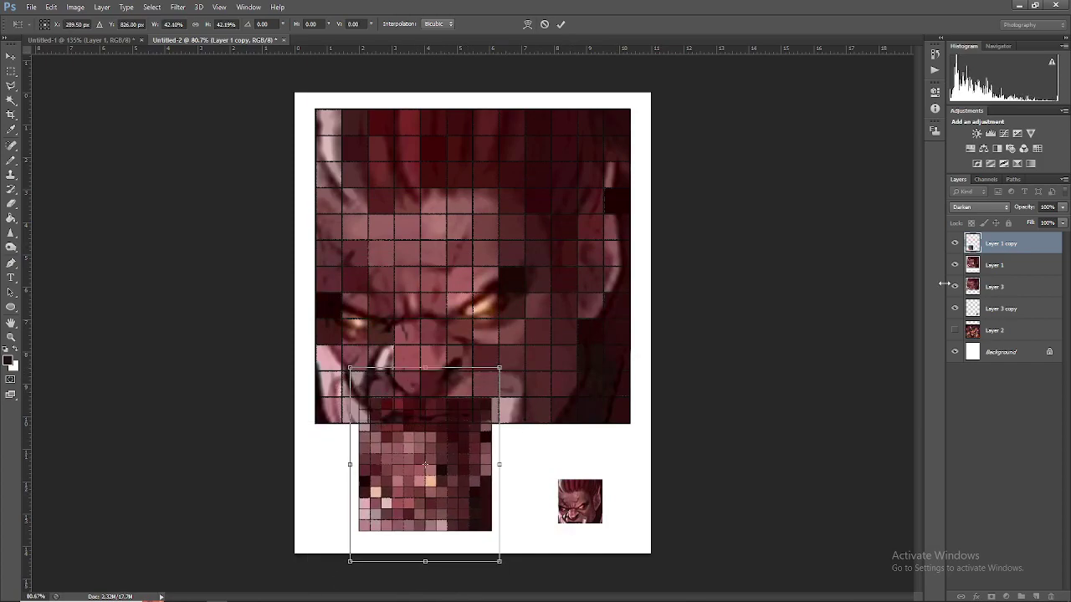
pyautogui.moveTo(510, 377); pyautogui.dragTo(431, 456)
pyautogui.moveTo(404, 494); pyautogui.dragTo(549, 491)
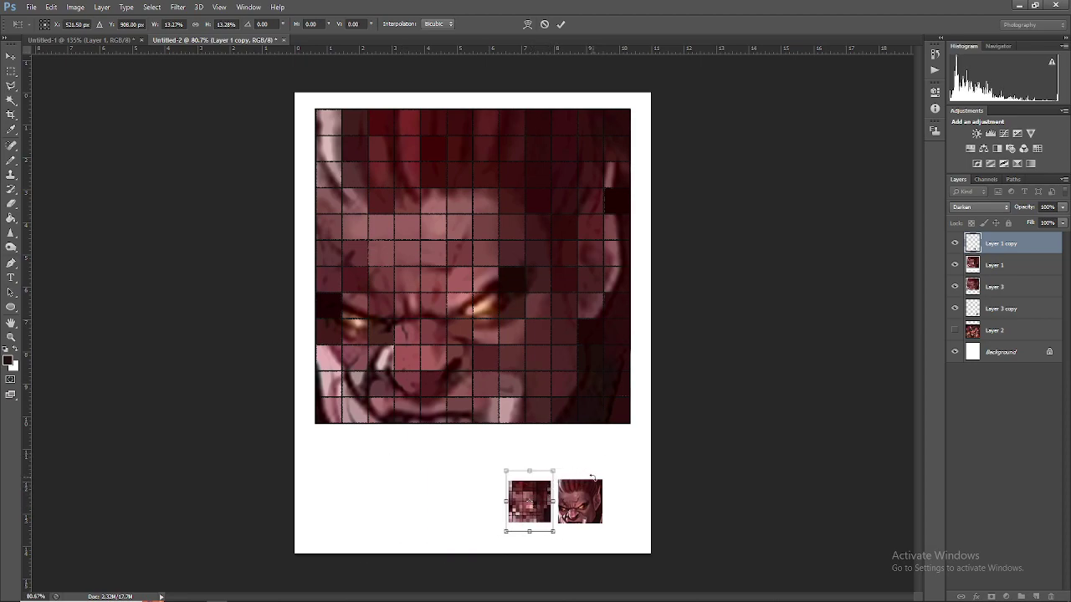
pyautogui.press('Return')
pyautogui.press('g')
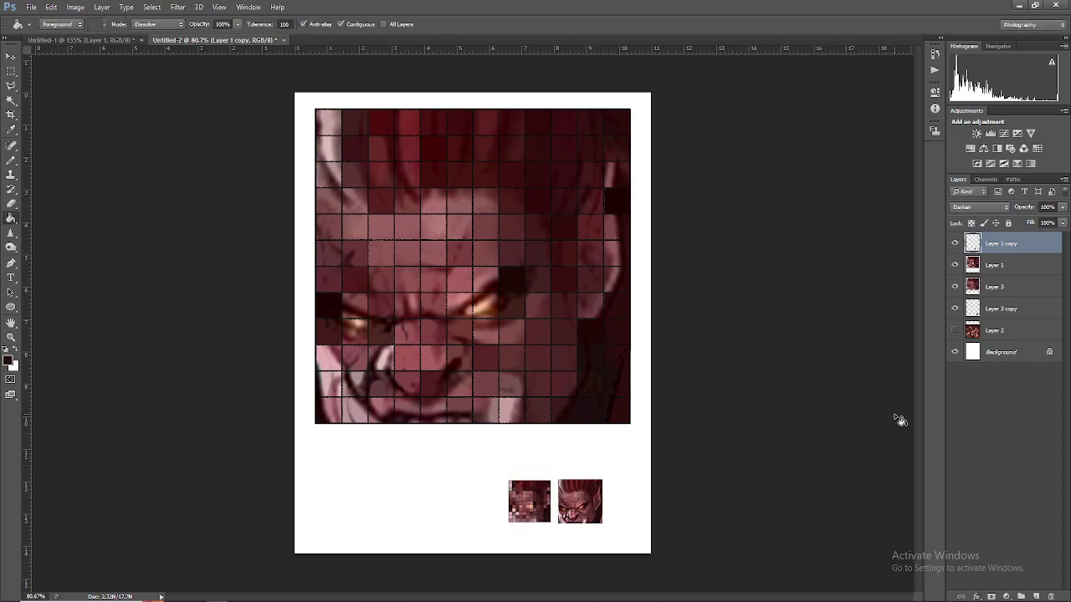
# Toggle the visibility of Layer 1 to compare the grid with the enlarged face, and hide Layer 3.
pyautogui.click(955, 265)
pyautogui.click(955, 266)
pyautogui.click(955, 266)
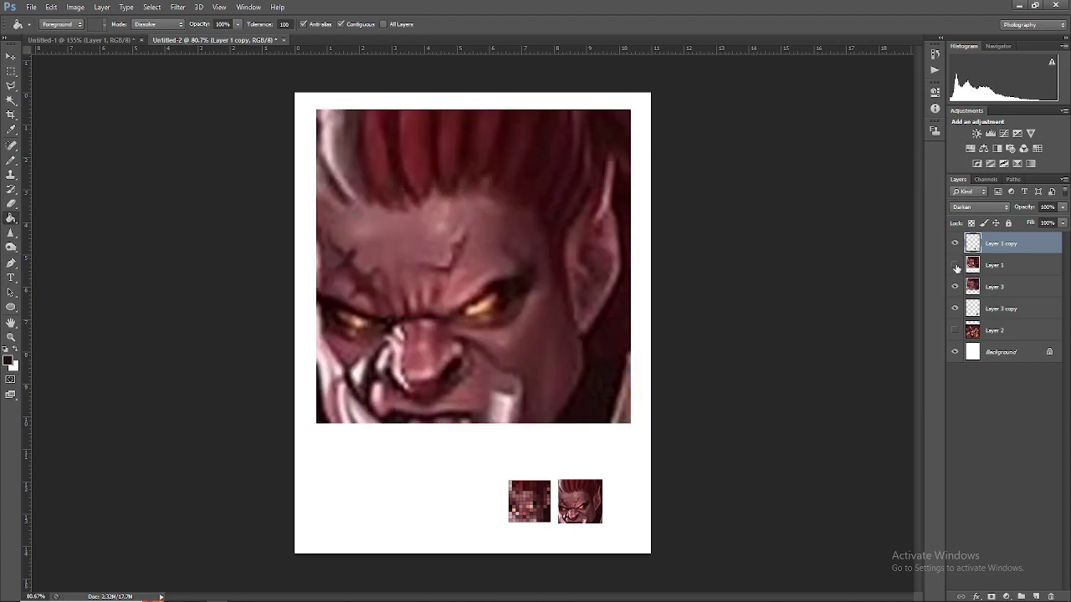
pyautogui.click(955, 265)
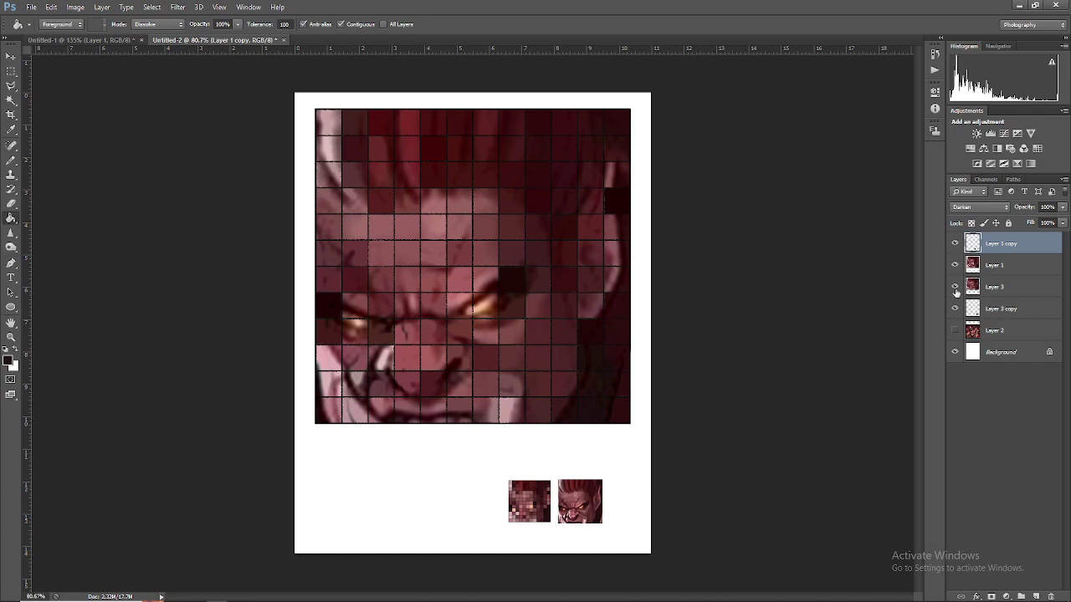
pyautogui.click(956, 286)
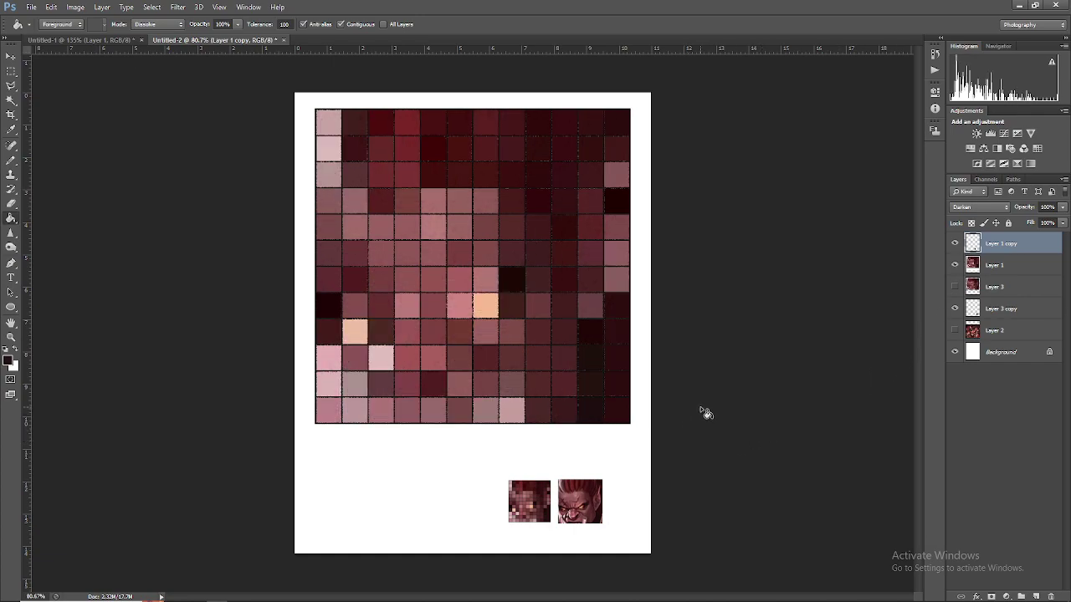
# Reorder Layer 3 copy above Layer 1, and move both small thumbnails together to the horizontal centre of the page below the grid.
pyautogui.moveTo(991, 308); pyautogui.dragTo(993, 258)
pyautogui.keyDown('ctrl'); pyautogui.click(992, 244); pyautogui.keyUp('ctrl')
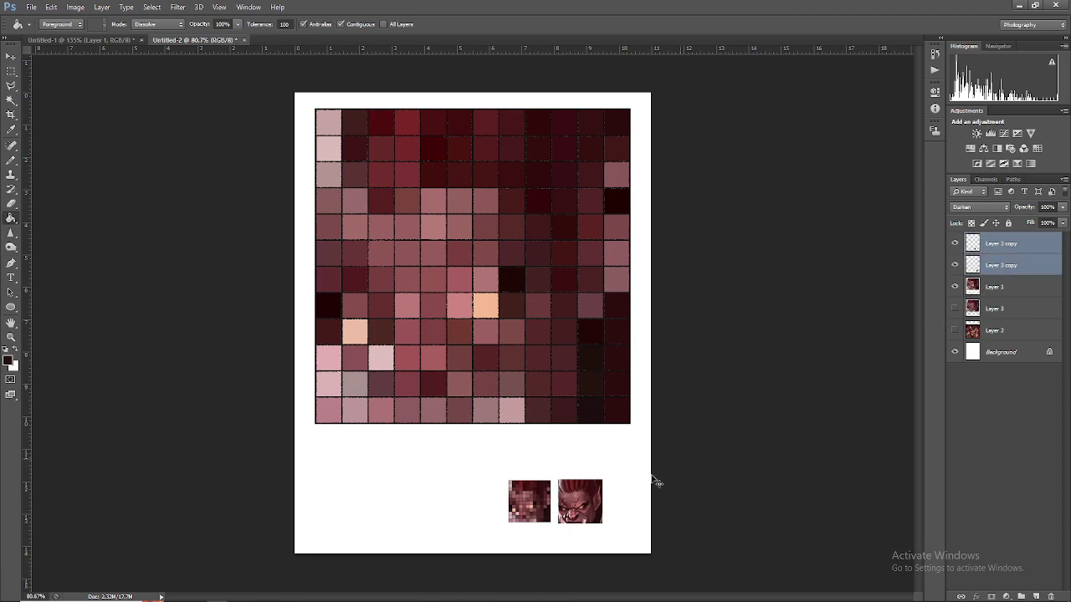
pyautogui.hotkey('ctrl', 't')
pyautogui.moveTo(575, 518); pyautogui.dragTo(494, 518)
pyautogui.scroll(-4, 770, 426)
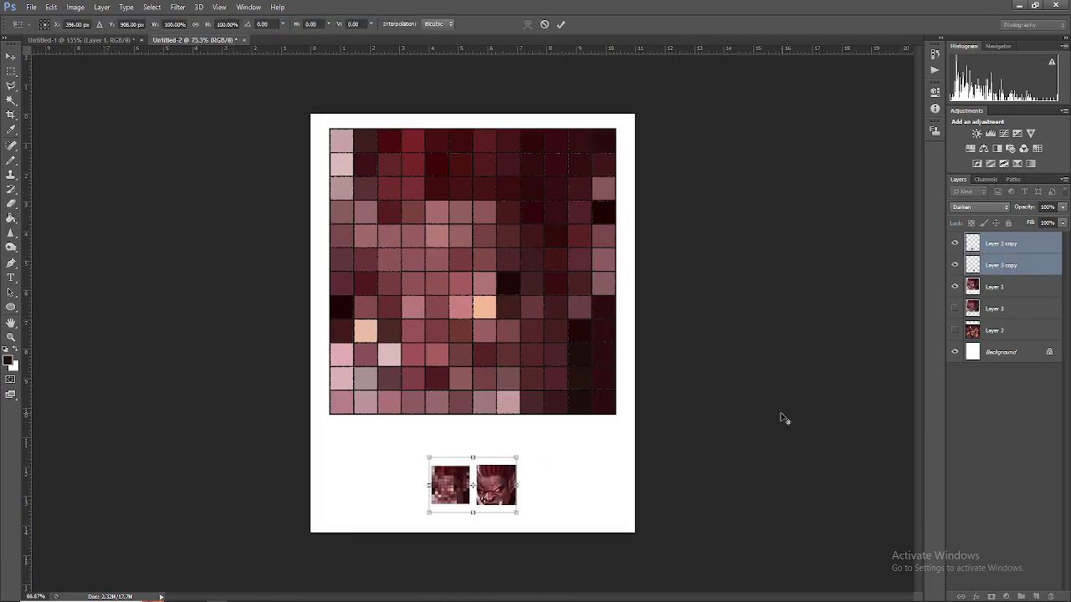
pyautogui.click(12, 71)
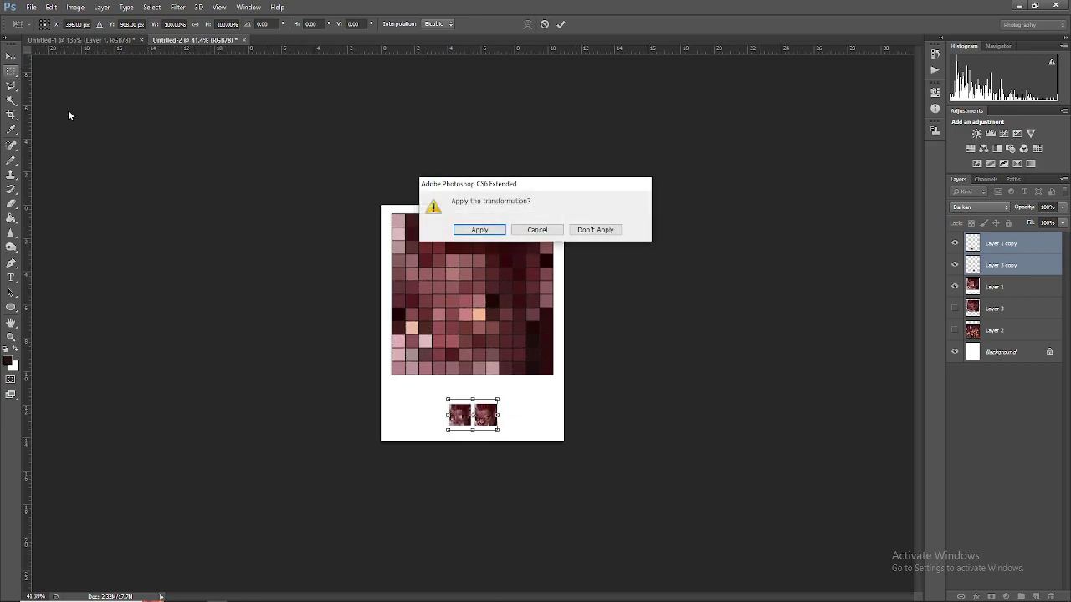
pyautogui.click(481, 229)
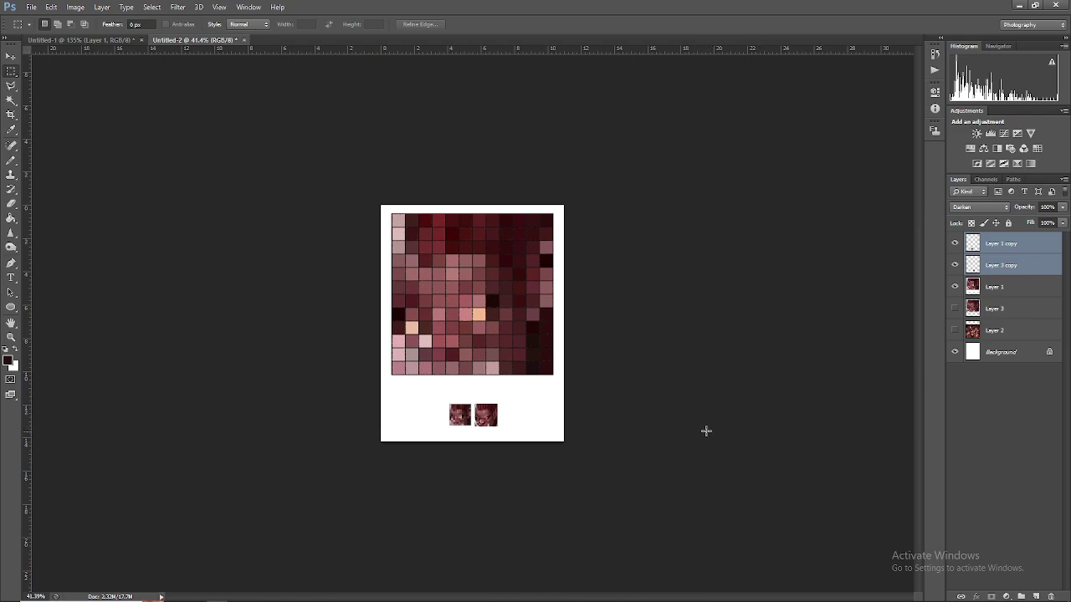
pyautogui.scroll(3, 769, 352)
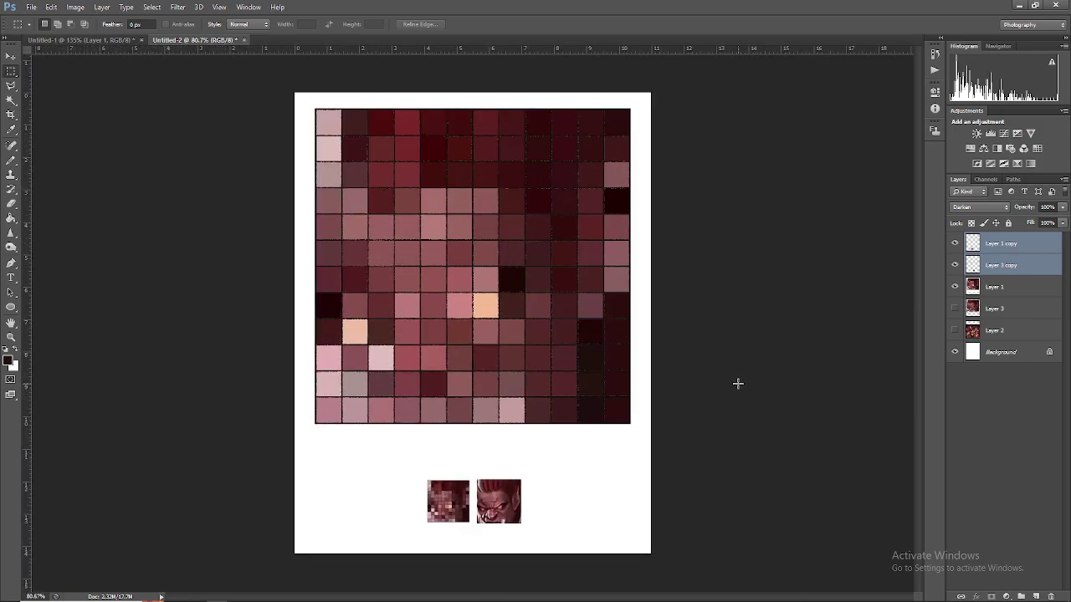
pyautogui.scroll(1, 737, 383)
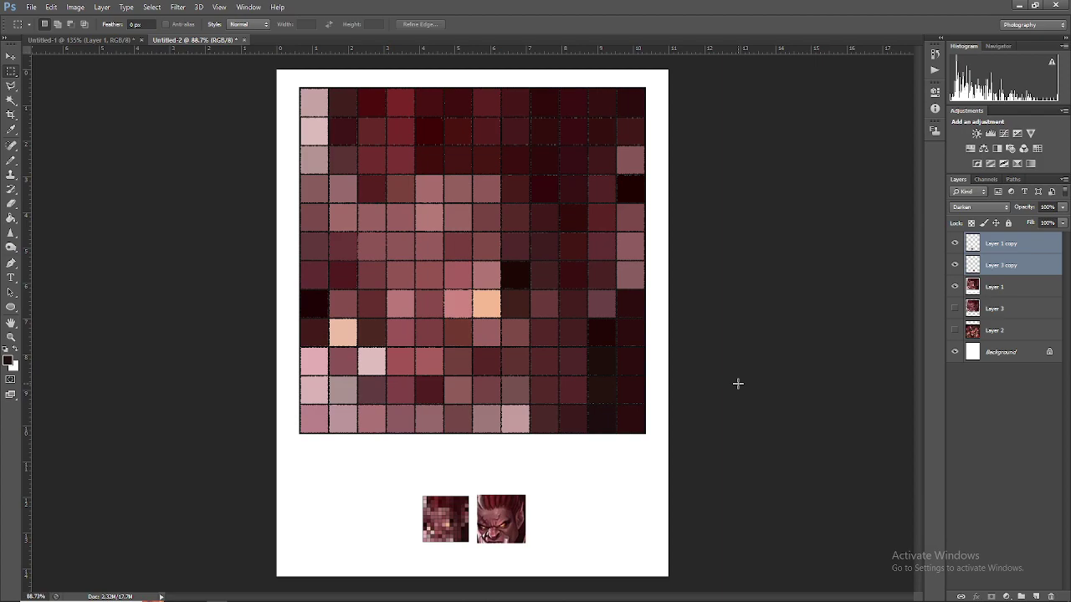
pyautogui.click(956, 287)
pyautogui.click(955, 287)
pyautogui.click(982, 287)
pyautogui.hotkey('ctrl', 't')
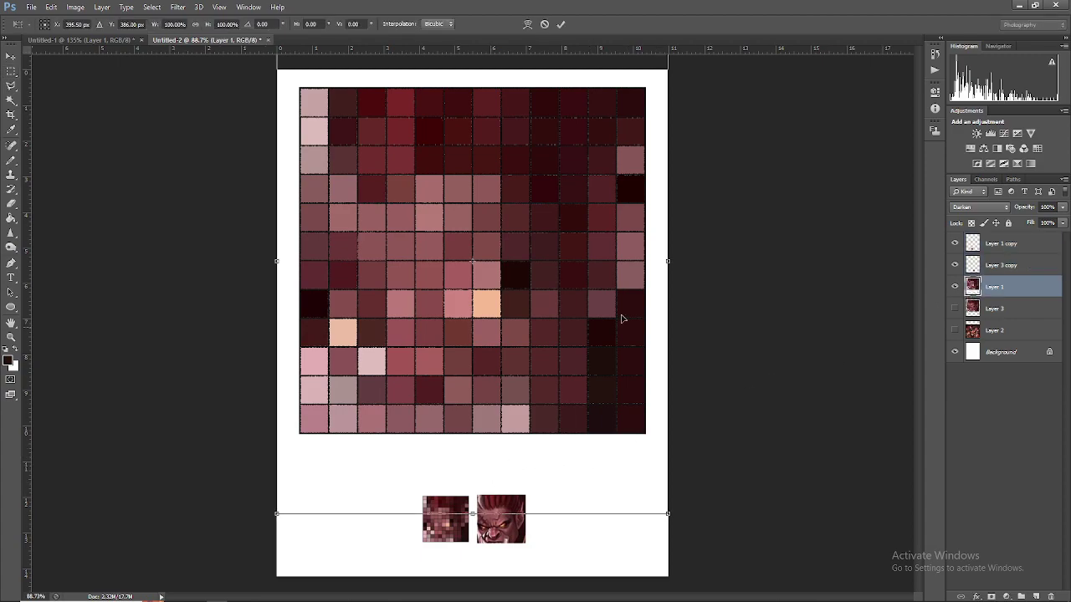
pyautogui.hotkey('alt', 'space')
pyautogui.press('Escape')
pyautogui.press('Return')
# Rotate the small pixel grid copy 30 degrees clockwise and rotate it back by -30 degrees.
pyautogui.click(983, 247)
pyautogui.hotkey('ctrl', 't')
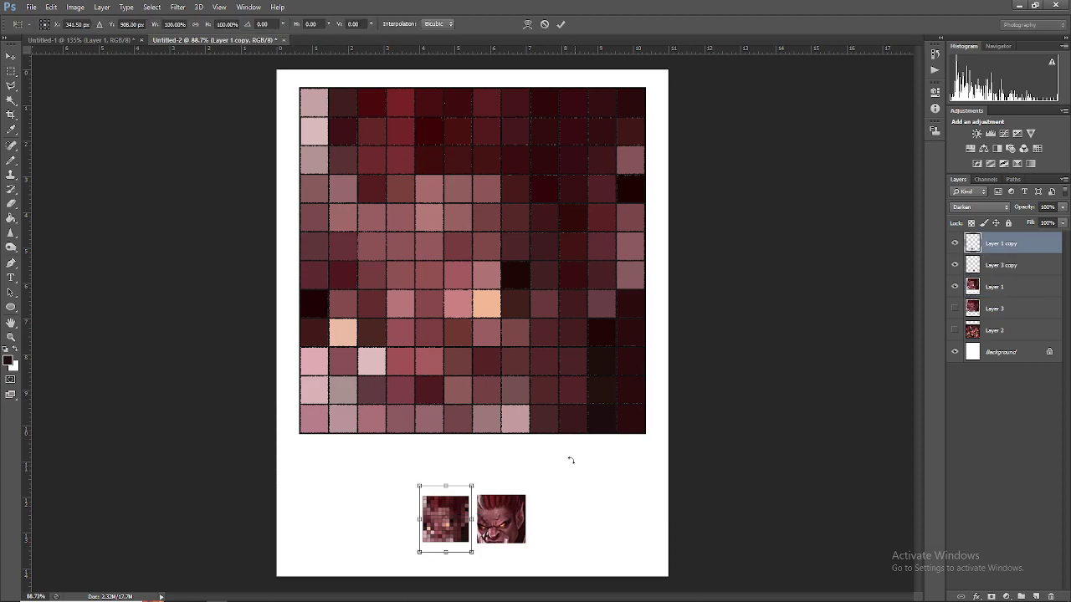
pyautogui.moveTo(465, 469); pyautogui.dragTo(486, 473)
pyautogui.press('Return')
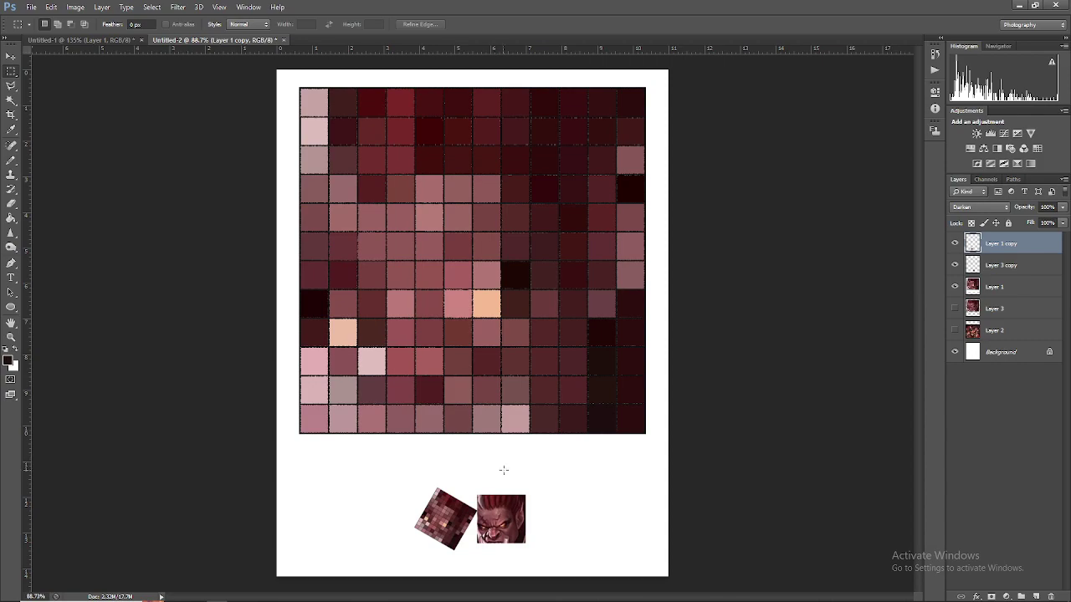
pyautogui.hotkey('ctrl', 't')
pyautogui.moveTo(490, 470); pyautogui.dragTo(457, 441)
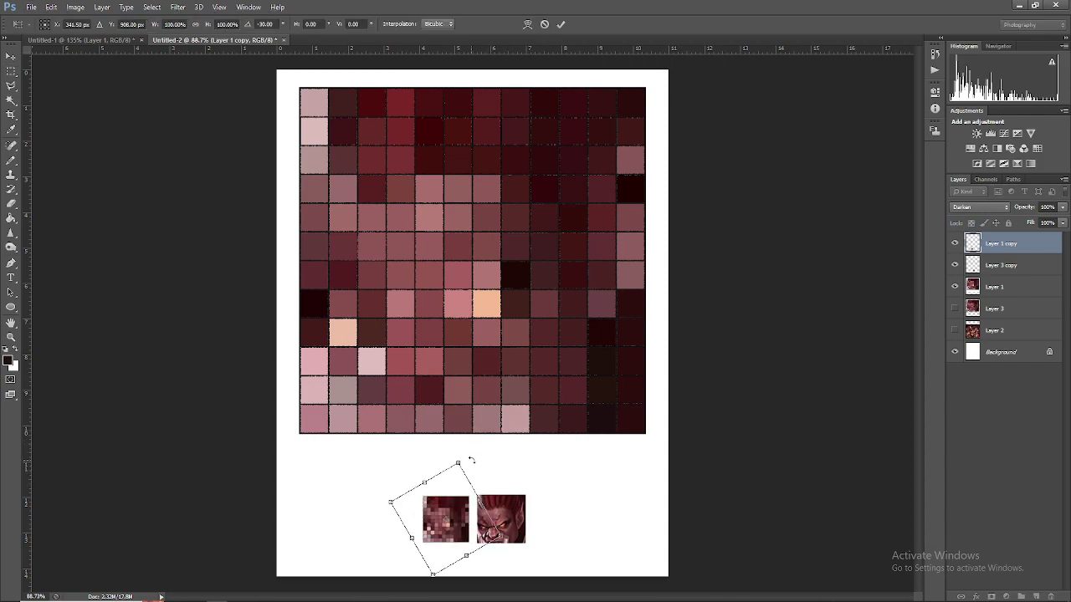
pyautogui.press('Return')
pyautogui.scroll(-3, 743, 444)
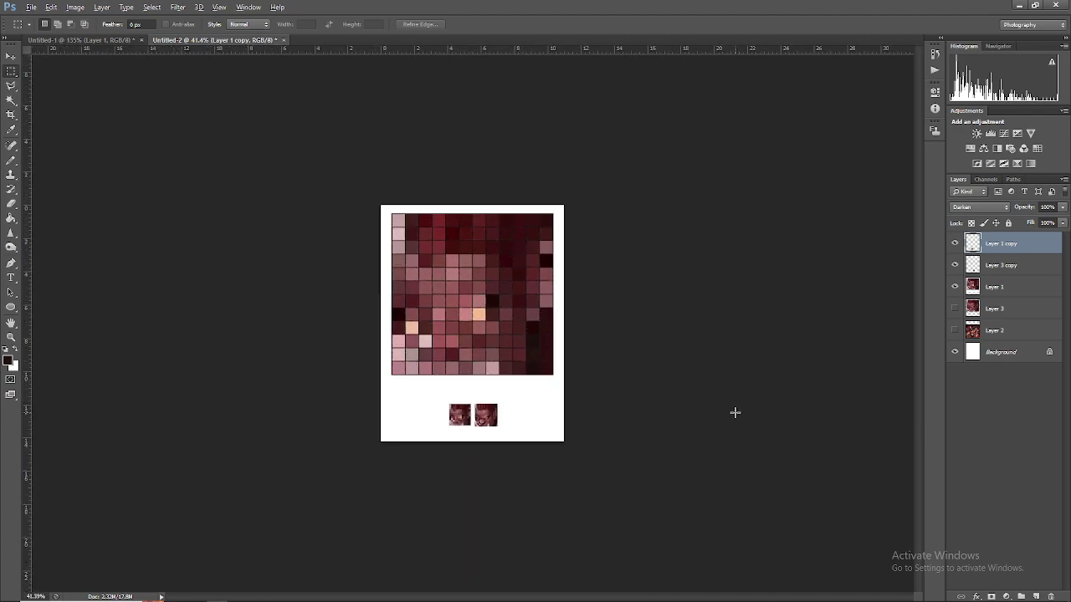
pyautogui.scroll(-1, 735, 412)
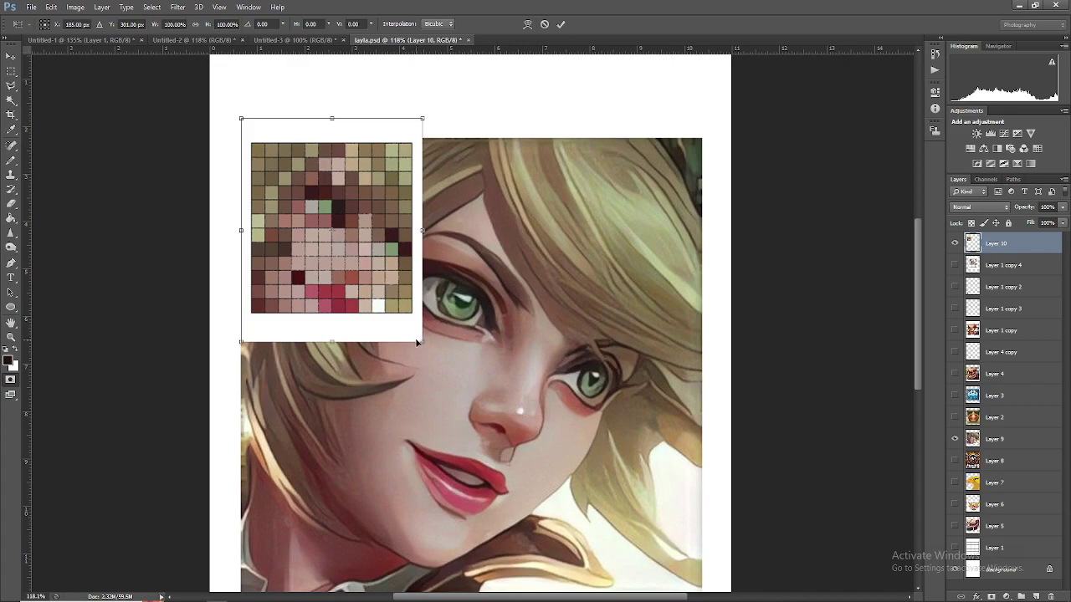
# Enlarge the pixel grid on Layer 10 in layla.psd proportionally to about 173.5%.
pyautogui.moveTo(417, 342); pyautogui.dragTo(616, 460)
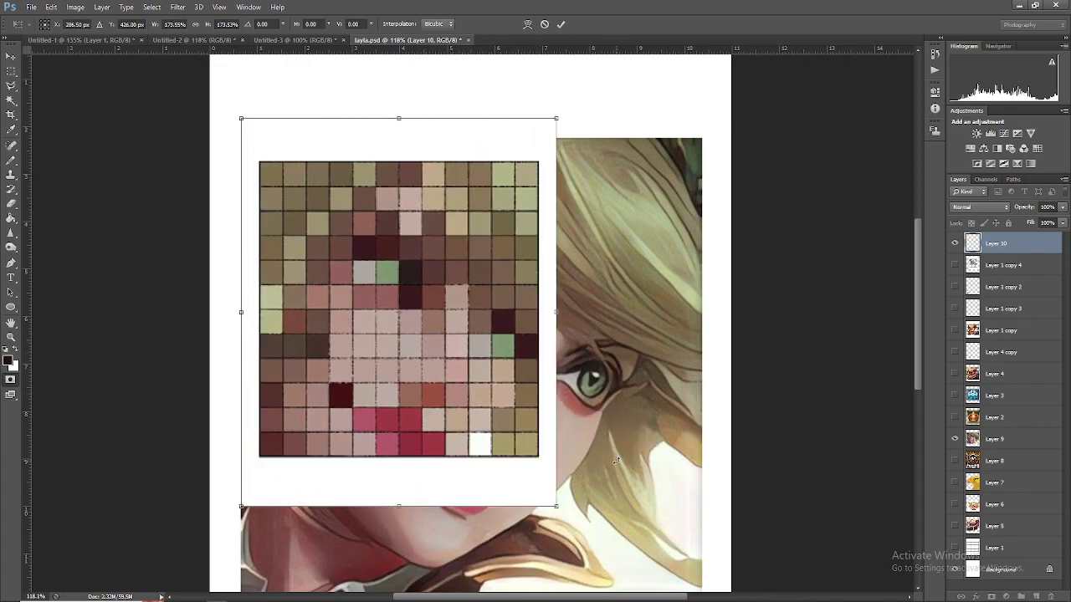
pyautogui.press('Return')
pyautogui.scroll(3, 582, 359)
pyautogui.scroll(2, 582, 359)
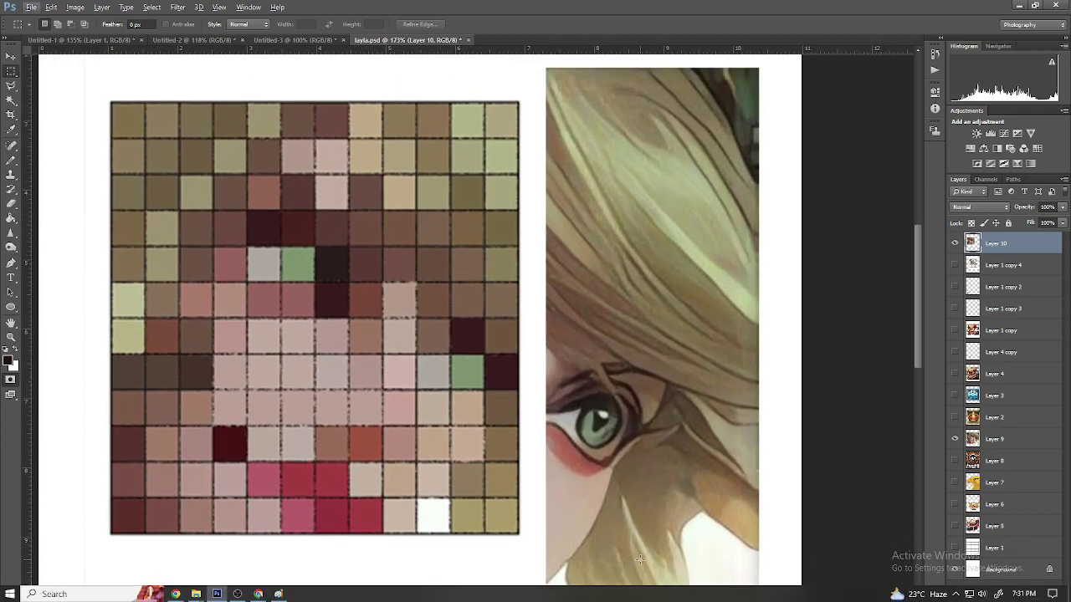
pyautogui.moveTo(542, 599); pyautogui.dragTo(483, 599)
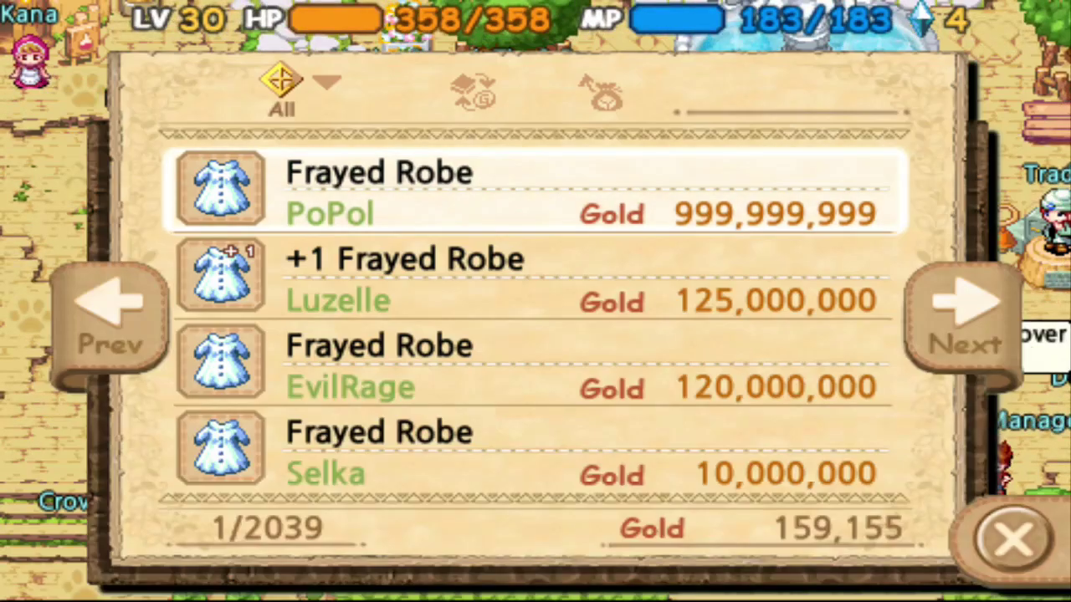
# In the game's market, search for "guild" and buy the Symbol of Guildmark priced at 126,666 Gold.
pyautogui.click(790, 96)
pyautogui.write('guild')
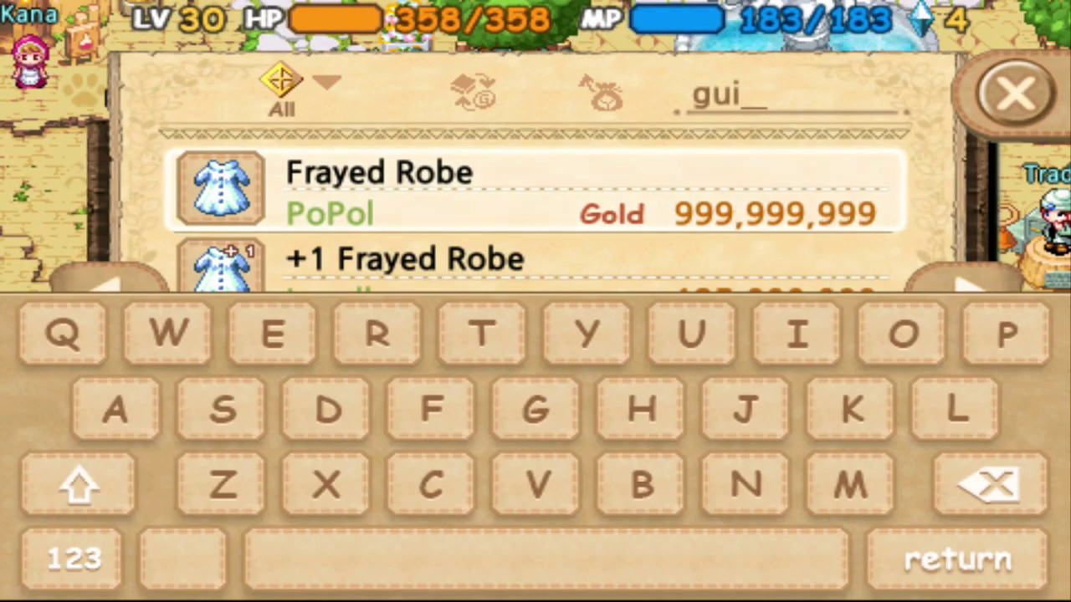
pyautogui.press('Return')
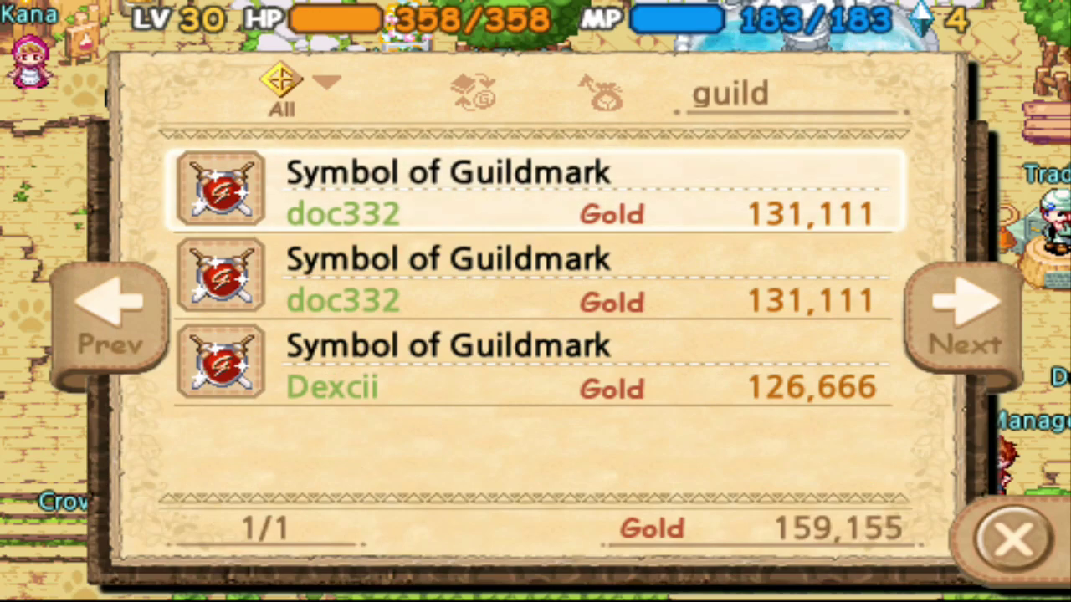
pyautogui.click(251, 381)
pyautogui.click(535, 364)
pyautogui.click(399, 361)
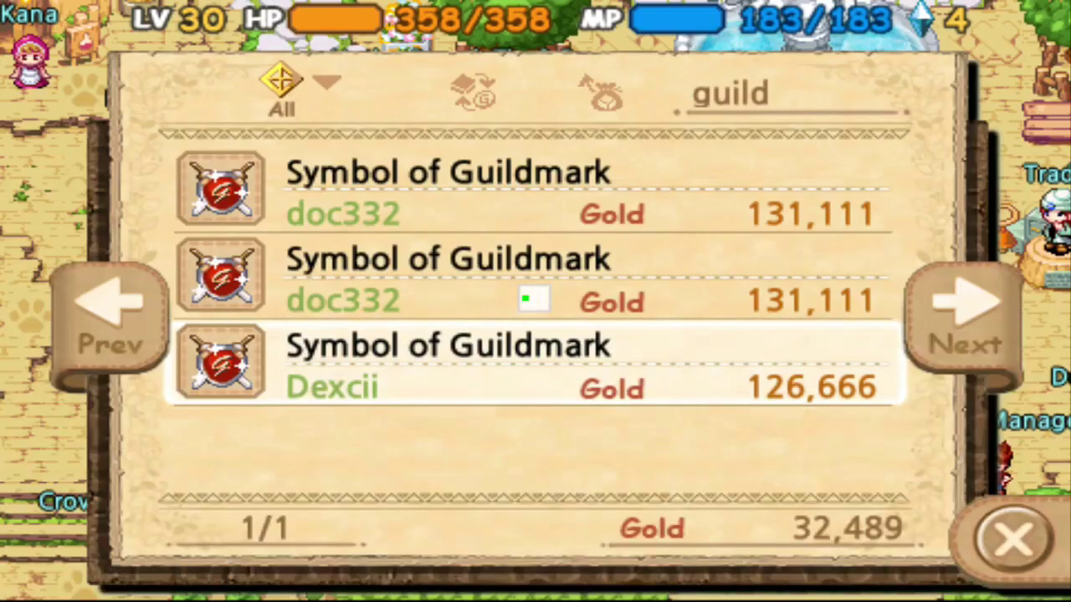
pyautogui.click(516, 337)
pyautogui.click(1014, 540)
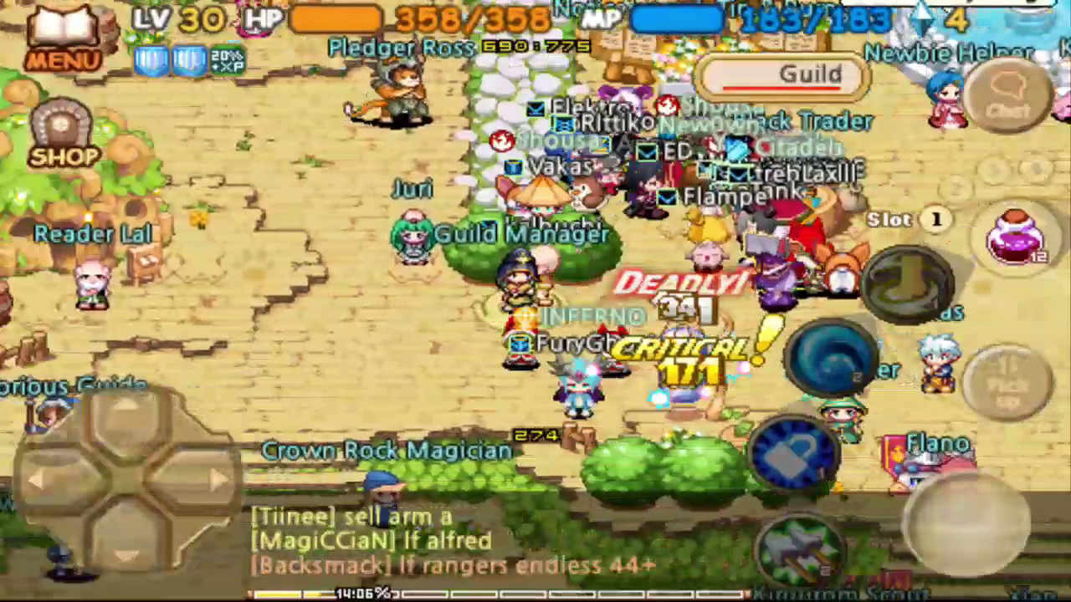
# Create a guild at the Guild Manager and enter the name "MiIitary", using a capital I in place of the l.
pyautogui.click(490, 284)
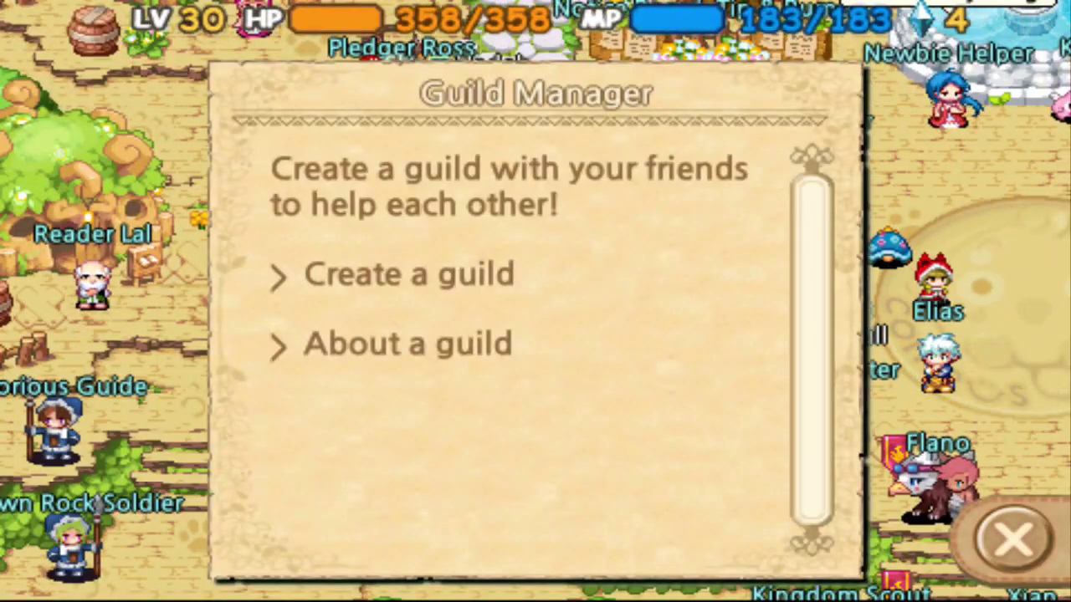
pyautogui.click(409, 274)
pyautogui.click(328, 274)
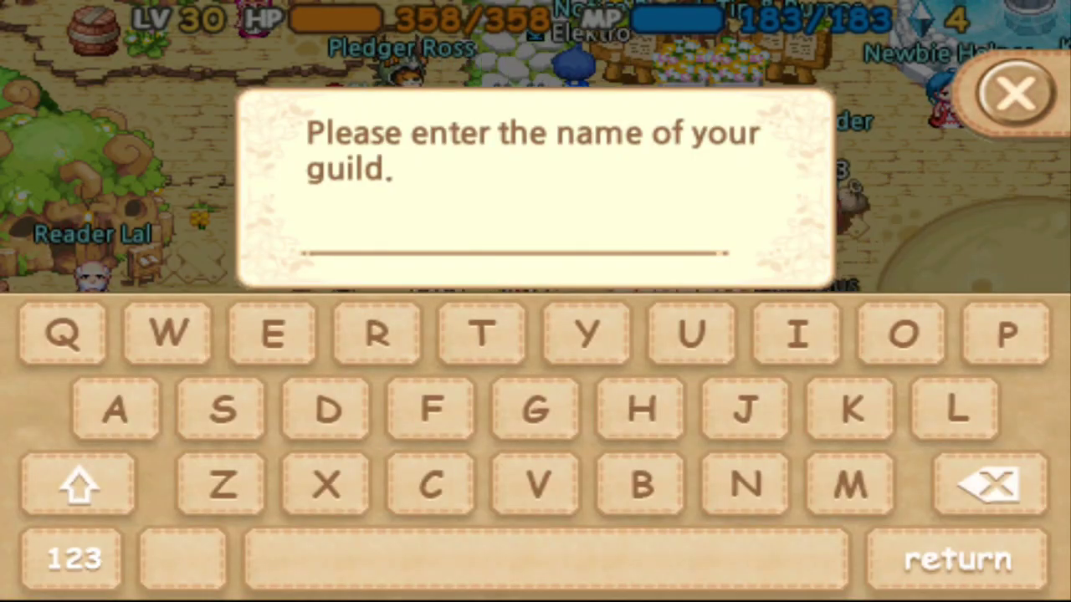
pyautogui.write('Mili')
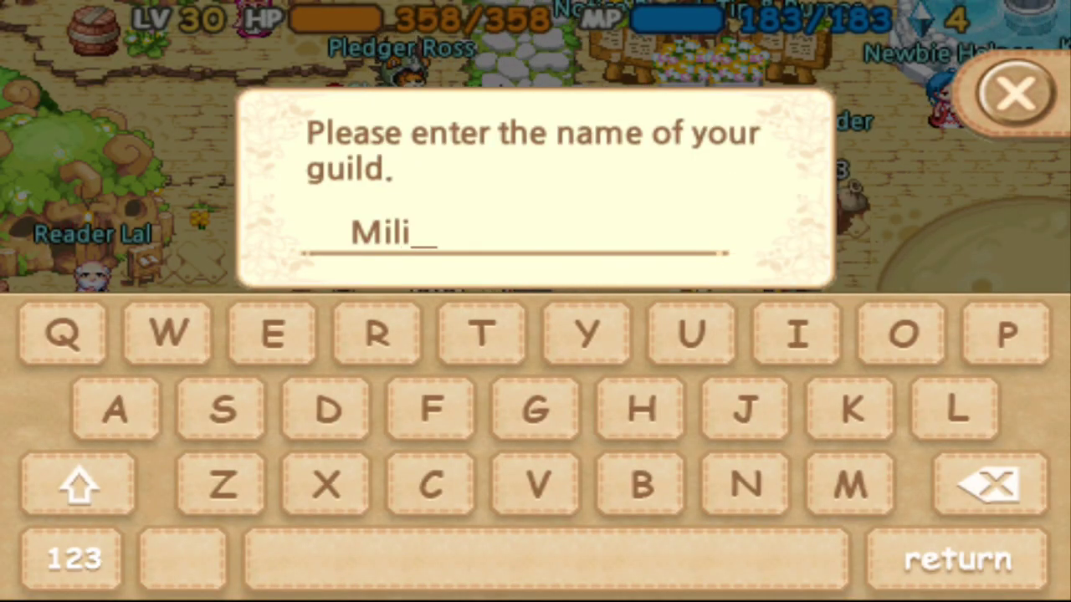
pyautogui.press('BackSpace')
pyautogui.press('BackSpace')
pyautogui.write('I')
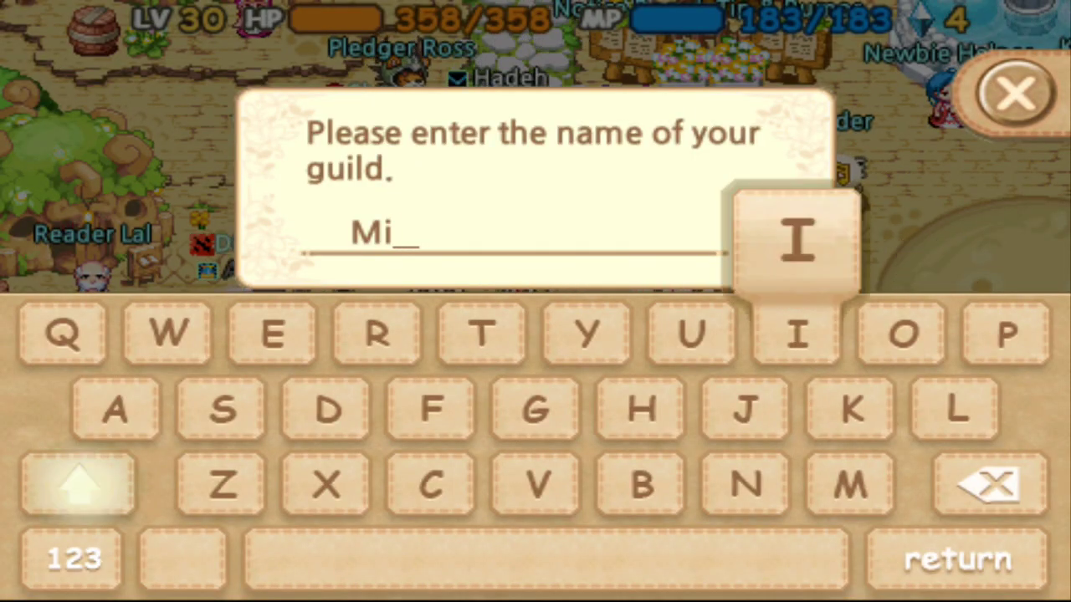
pyautogui.write('itary')
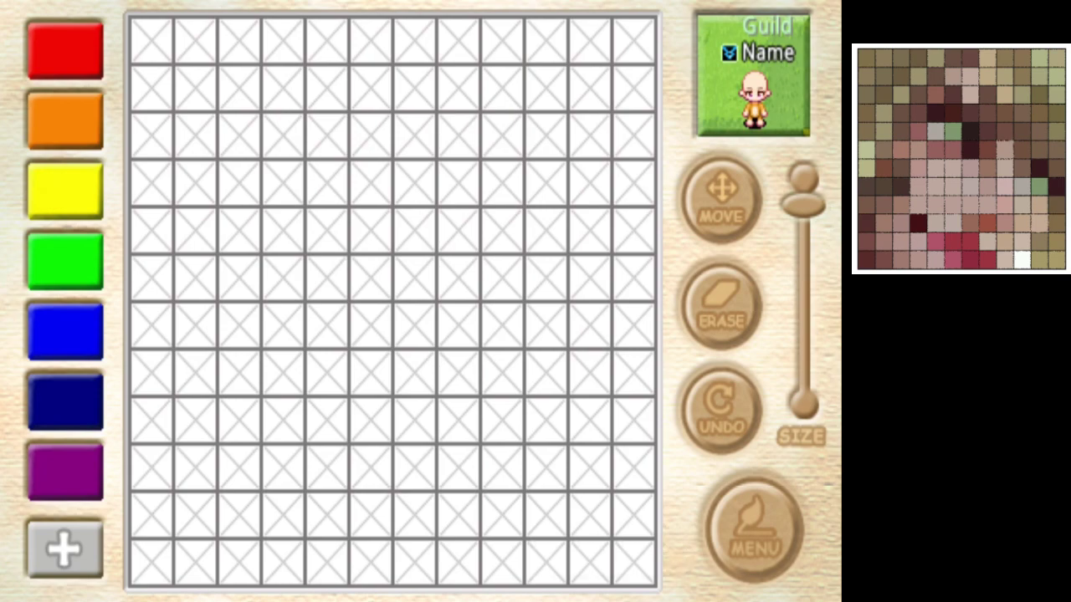
# Mix a dark olive-brown in the guild mark editor's colour picker by choosing a muted yellow-brown hue and lowering its brightness.
pyautogui.click(66, 547)
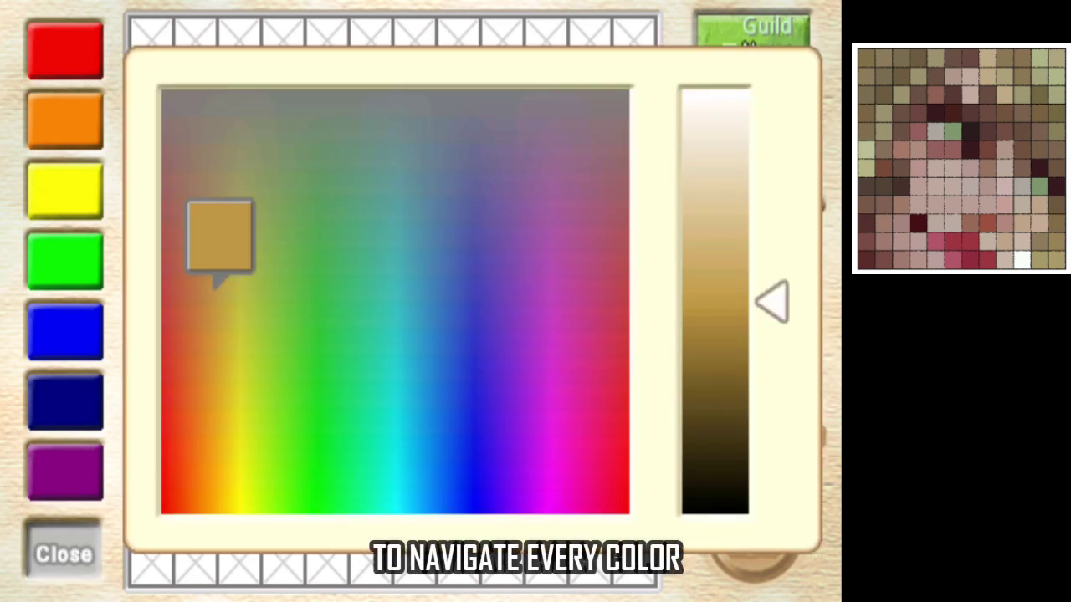
pyautogui.moveTo(216, 288); pyautogui.dragTo(201, 399)
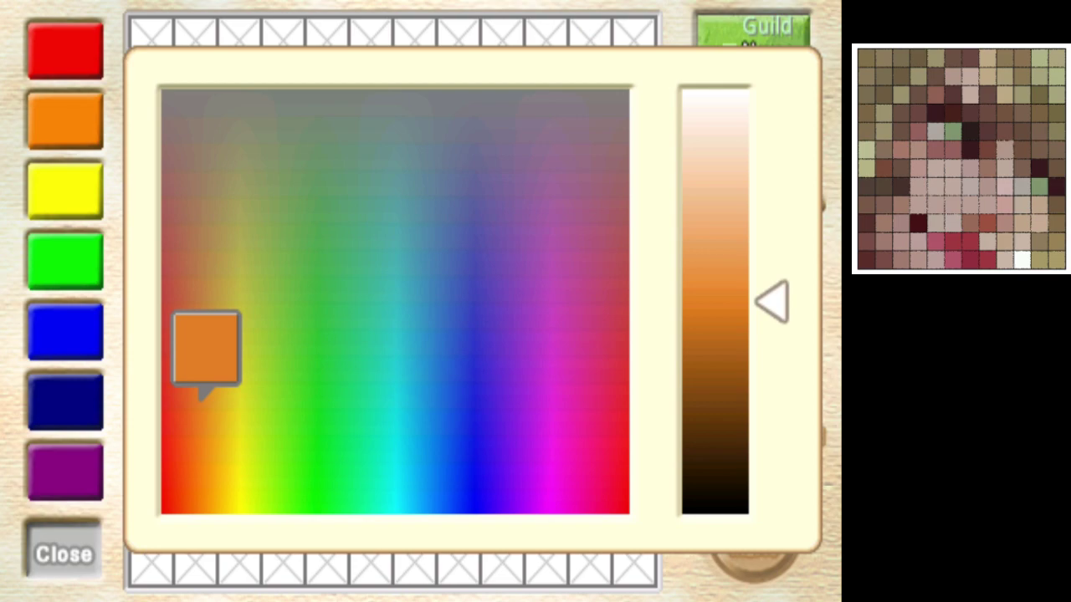
pyautogui.click(219, 251)
pyautogui.moveTo(770, 301); pyautogui.dragTo(770, 393)
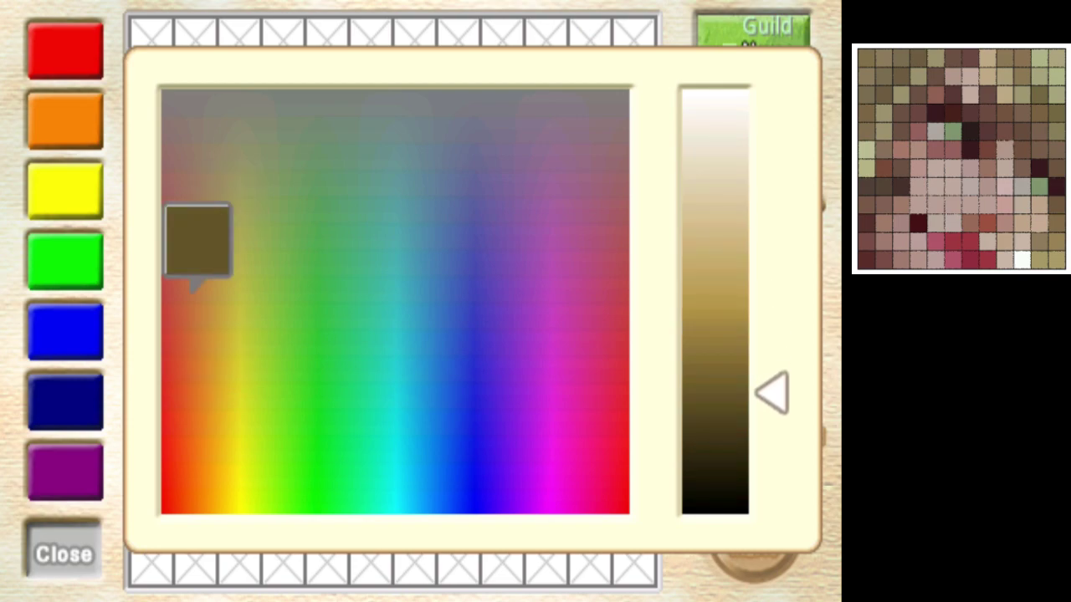
# Replace the seven preset palette colours with olive-brown shades running from darkest in the purple slot to lightest tan in the red slot.
pyautogui.click(65, 471)
pyautogui.moveTo(224, 201); pyautogui.dragTo(65, 401)
pyautogui.moveTo(224, 201); pyautogui.dragTo(65, 330)
pyautogui.moveTo(771, 378); pyautogui.dragTo(771, 365)
pyautogui.moveTo(224, 201); pyautogui.dragTo(65, 259)
pyautogui.moveTo(771, 366); pyautogui.dragTo(770, 359)
pyautogui.moveTo(65, 190); pyautogui.dragTo(65, 191)
pyautogui.moveTo(222, 243); pyautogui.dragTo(65, 50)
pyautogui.click(64, 554)
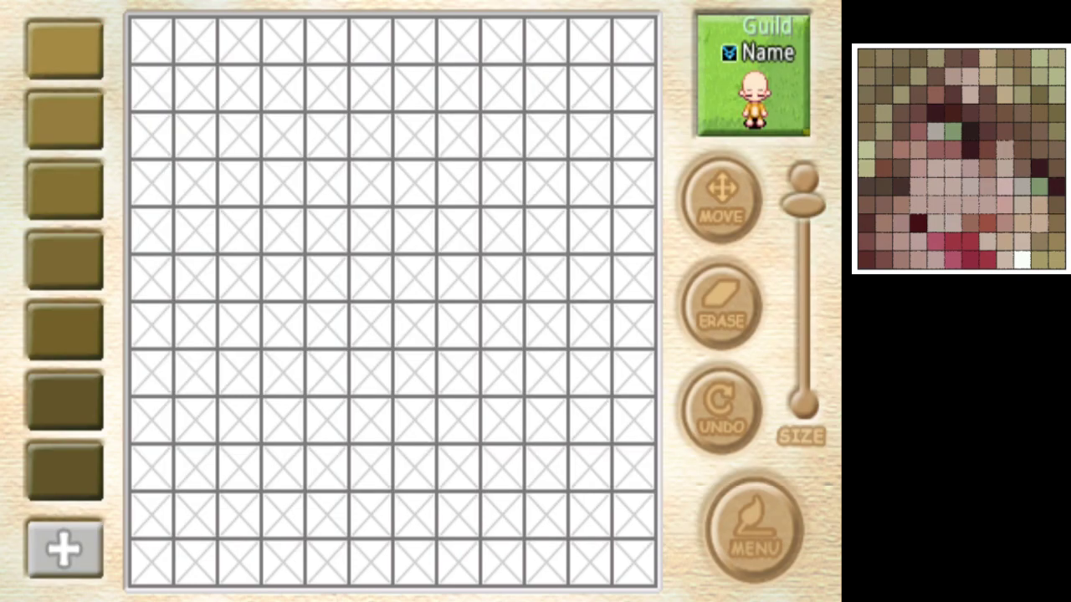